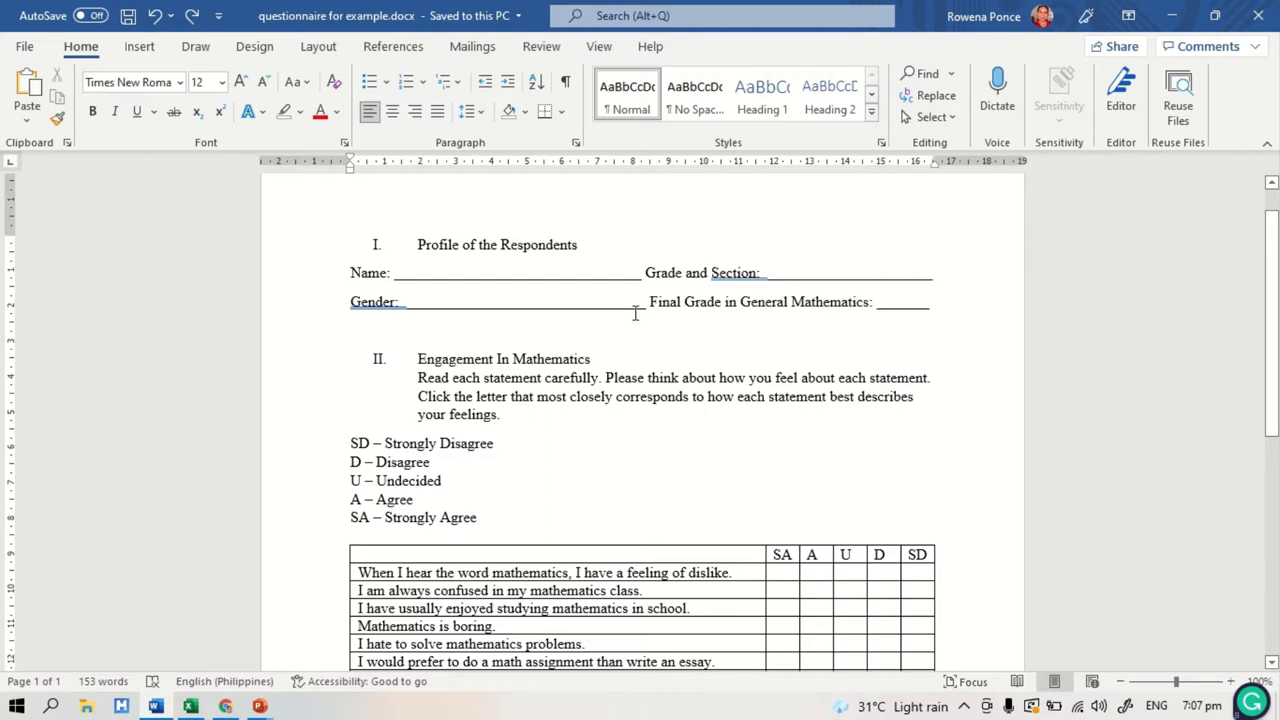
# Switch from the Word questionnaire to the Book1 workbook in Excel and undo the last change to the Engagement in Mathematics table
pyautogui.scroll(-3, 910, 372)
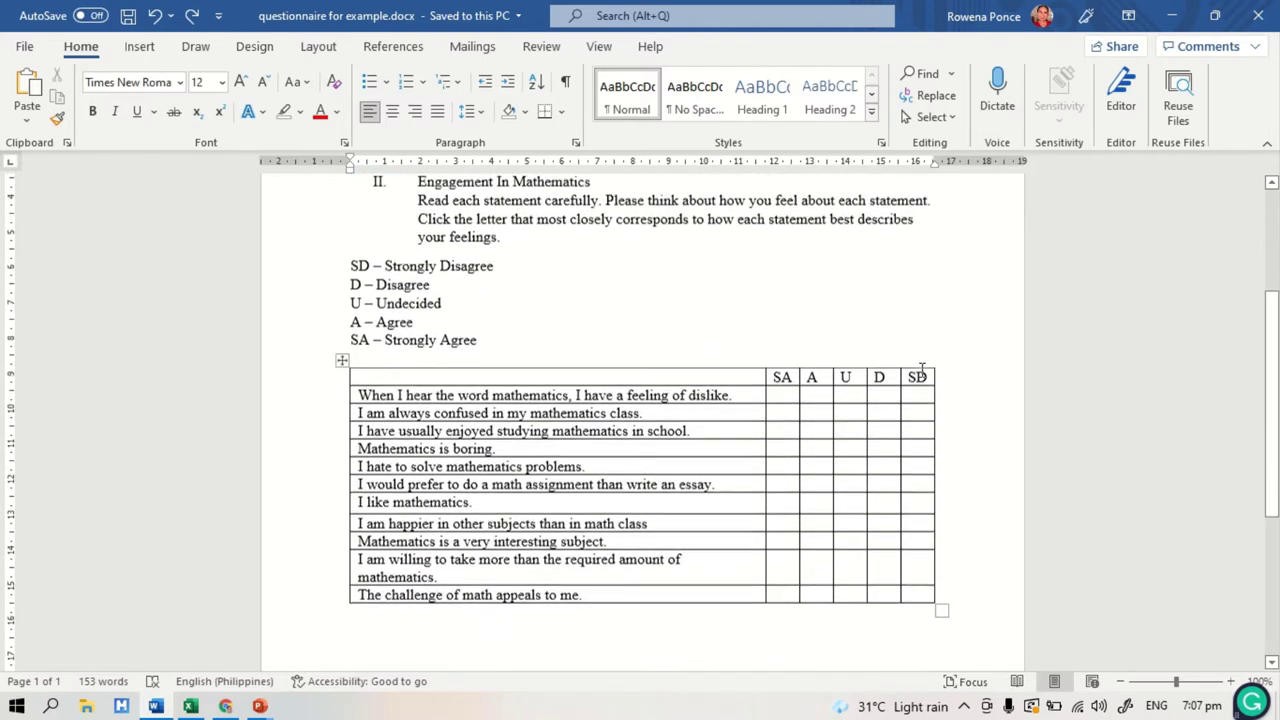
pyautogui.scroll(-1, 922, 371)
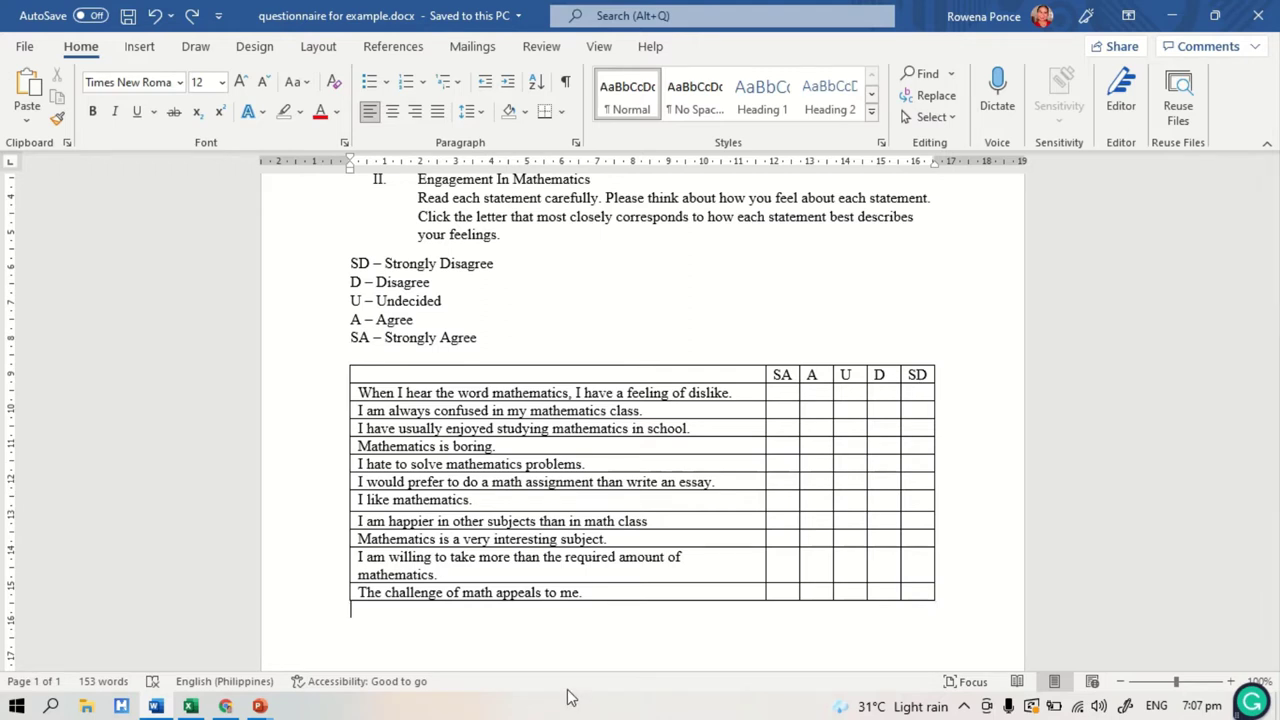
pyautogui.click(190, 707)
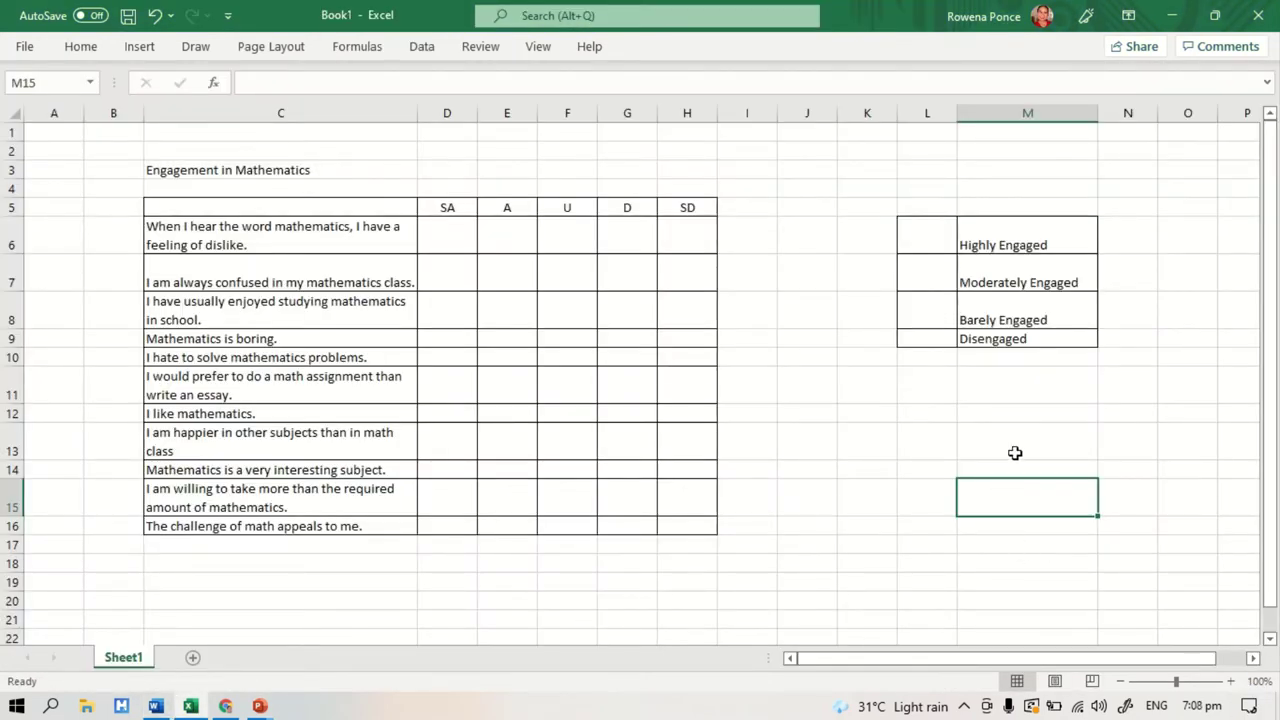
pyautogui.hotkey('ctrl', 'z')
pyautogui.click(754, 394)
pyautogui.click(435, 244)
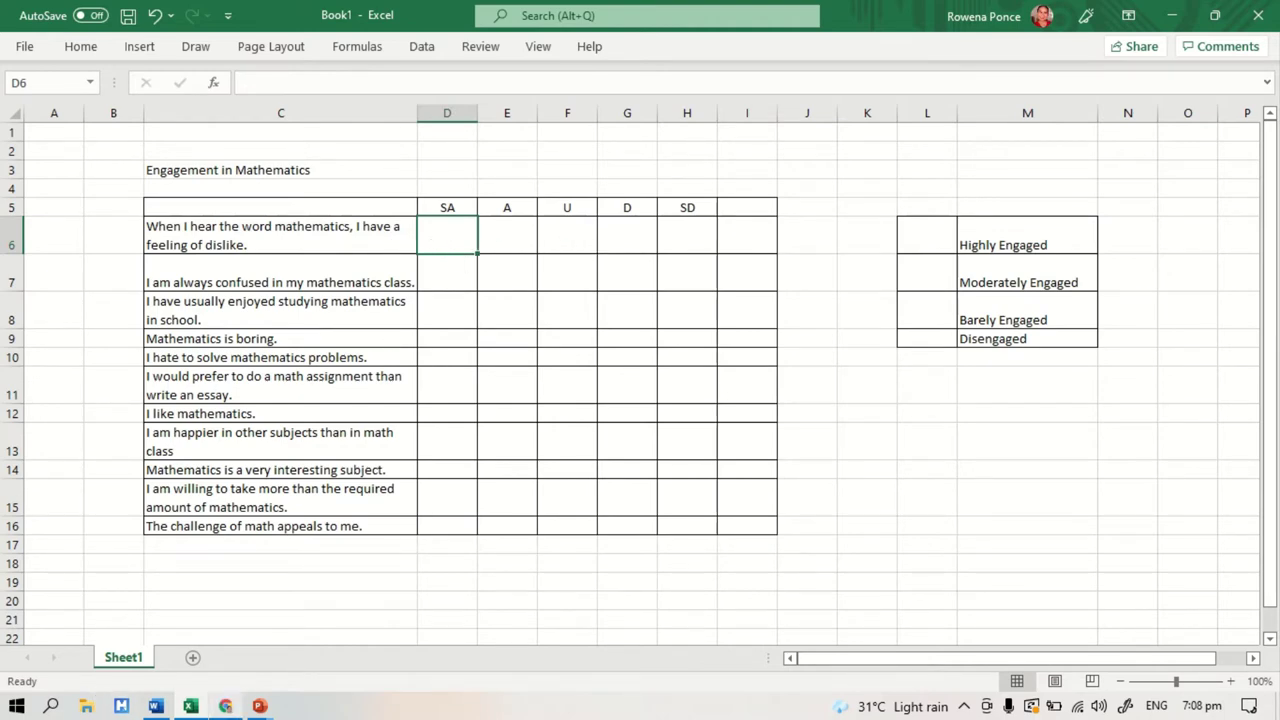
# Switch to the Google Forms questionnaire in Chrome and examine its questions and the response charts, down to Engagement In Mathematics
pyautogui.click(225, 706)
pyautogui.scroll(-3, 650, 430)
pyautogui.click(554, 149)
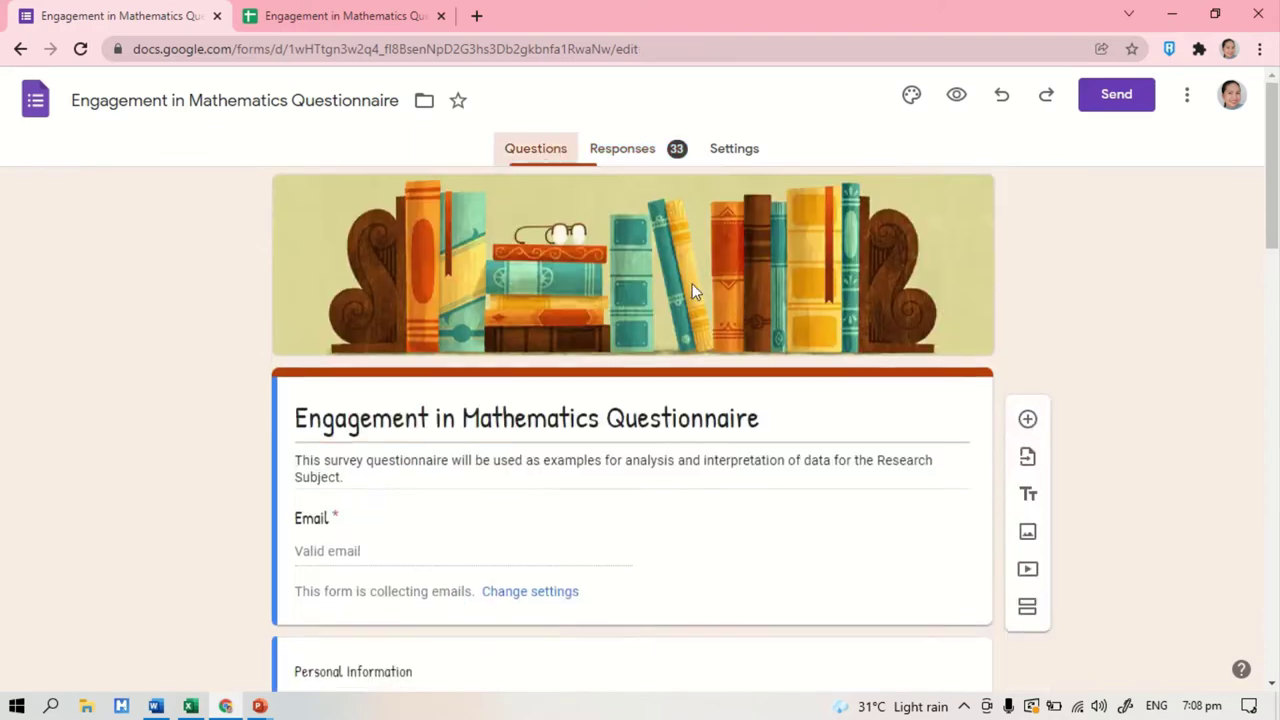
pyautogui.scroll(-5, 684, 330)
pyautogui.scroll(-10, 677, 371)
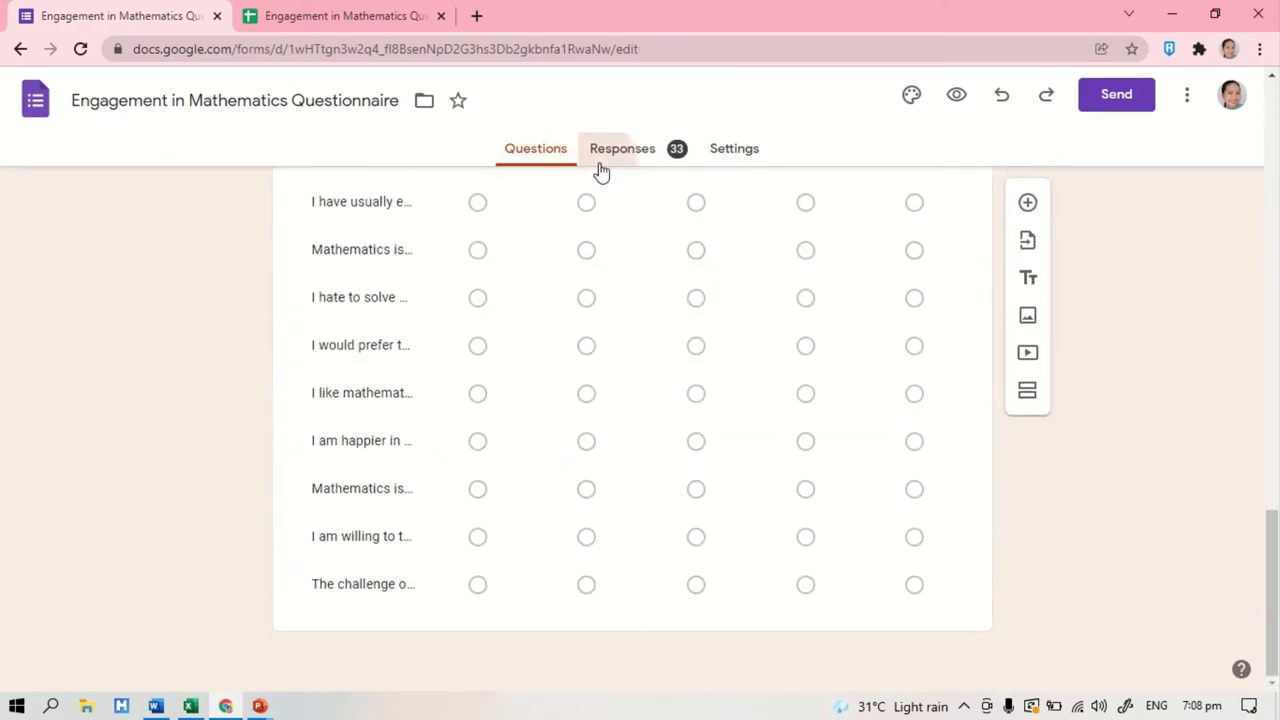
pyautogui.click(610, 152)
pyautogui.scroll(-15, 680, 343)
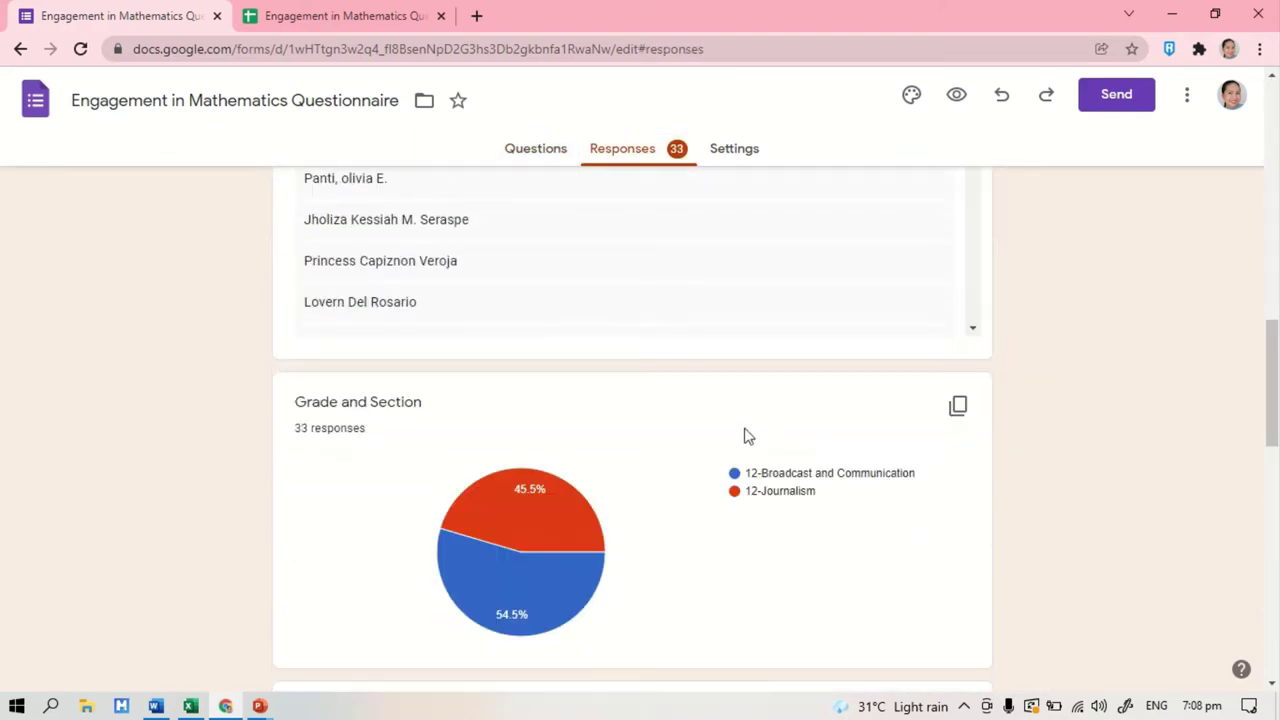
pyautogui.scroll(-3, 663, 463)
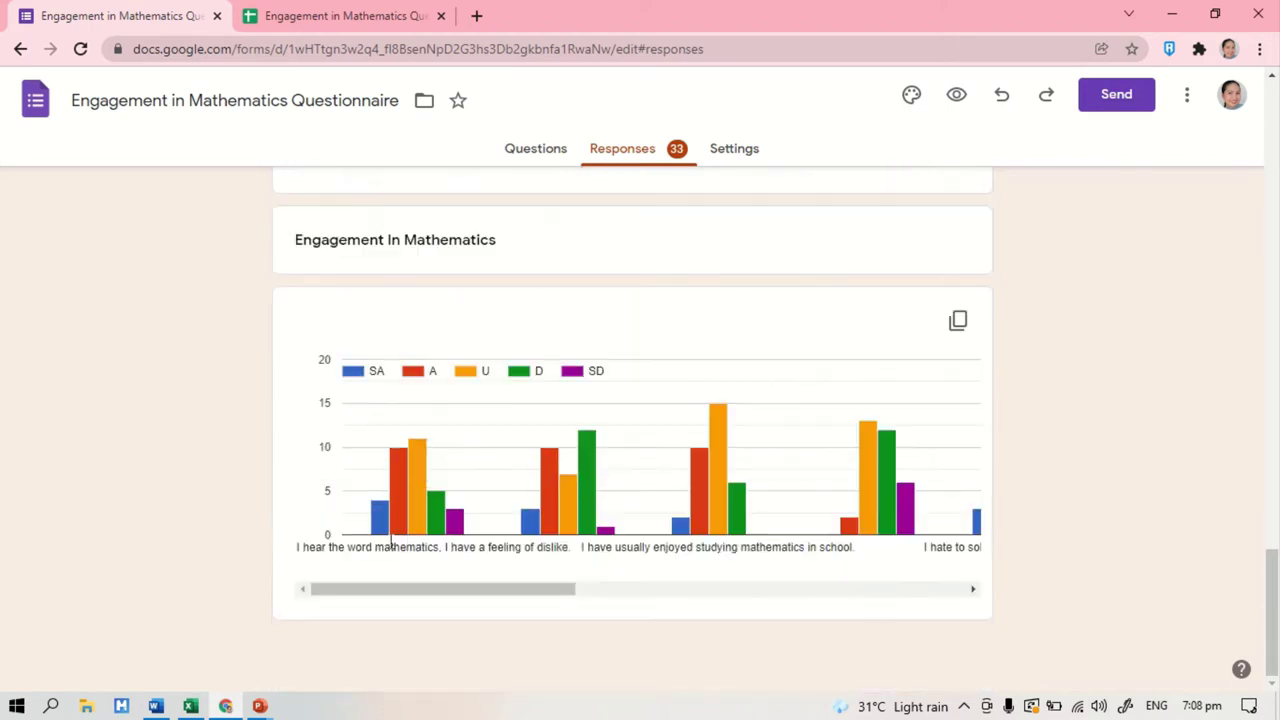
# Read the first statement's SA count in the form's response chart and enter 4 for it in the Excel table
pyautogui.moveTo(380, 537)
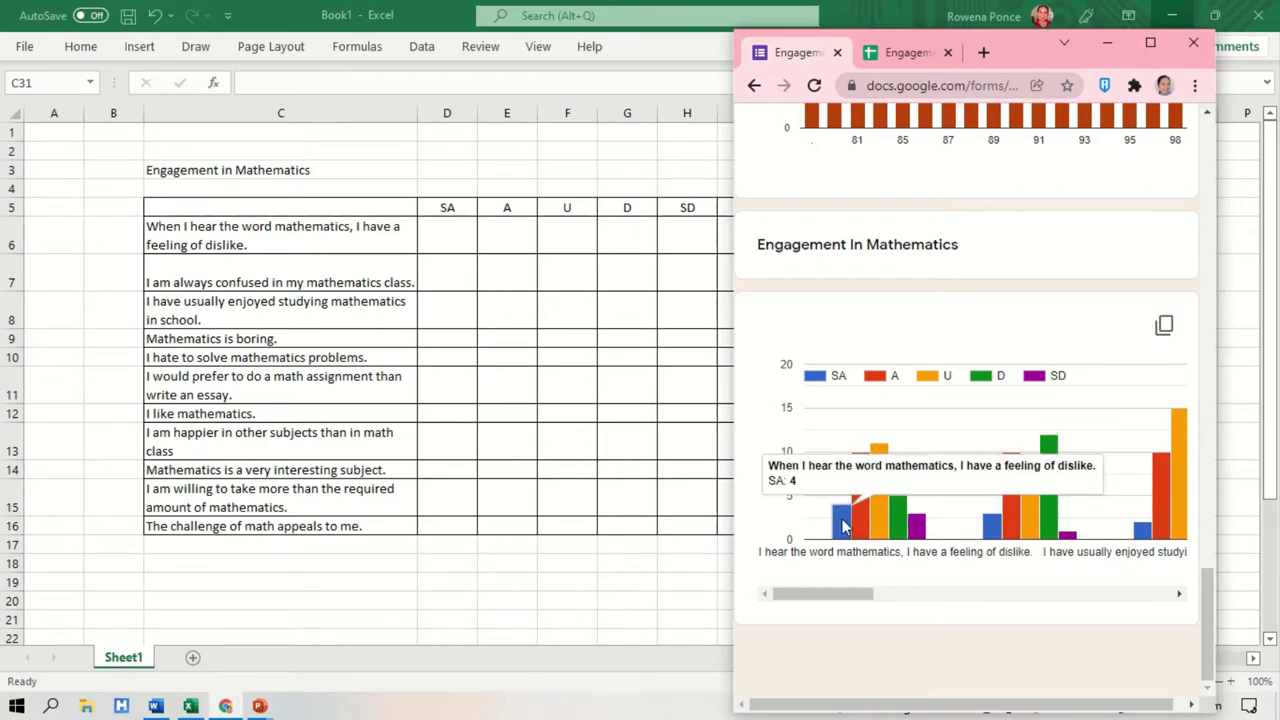
pyautogui.click(435, 236)
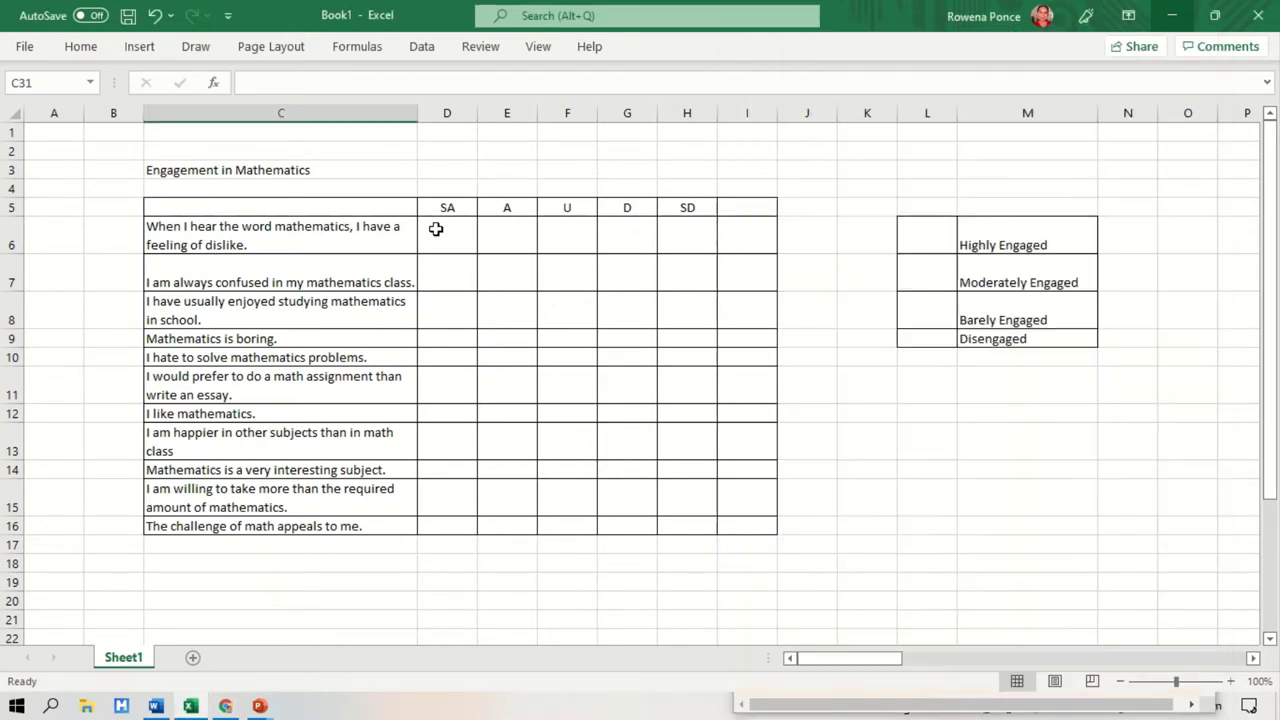
pyautogui.write('4')
# Complete the first statement's counts from the response chart: 10 for A, 11 for U, 5 for D and 3 for SD
pyautogui.click(225, 706)
pyautogui.moveTo(862, 507)
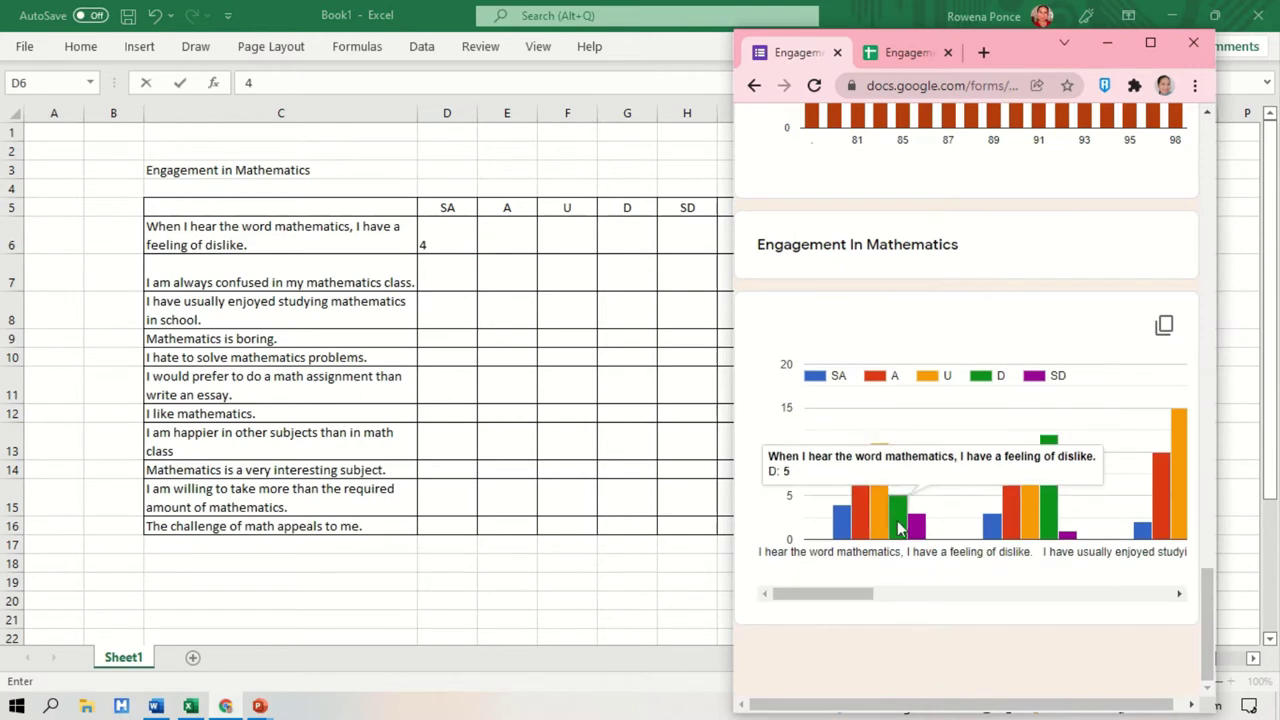
pyautogui.click(514, 277)
pyautogui.click(499, 243)
pyautogui.press('End')
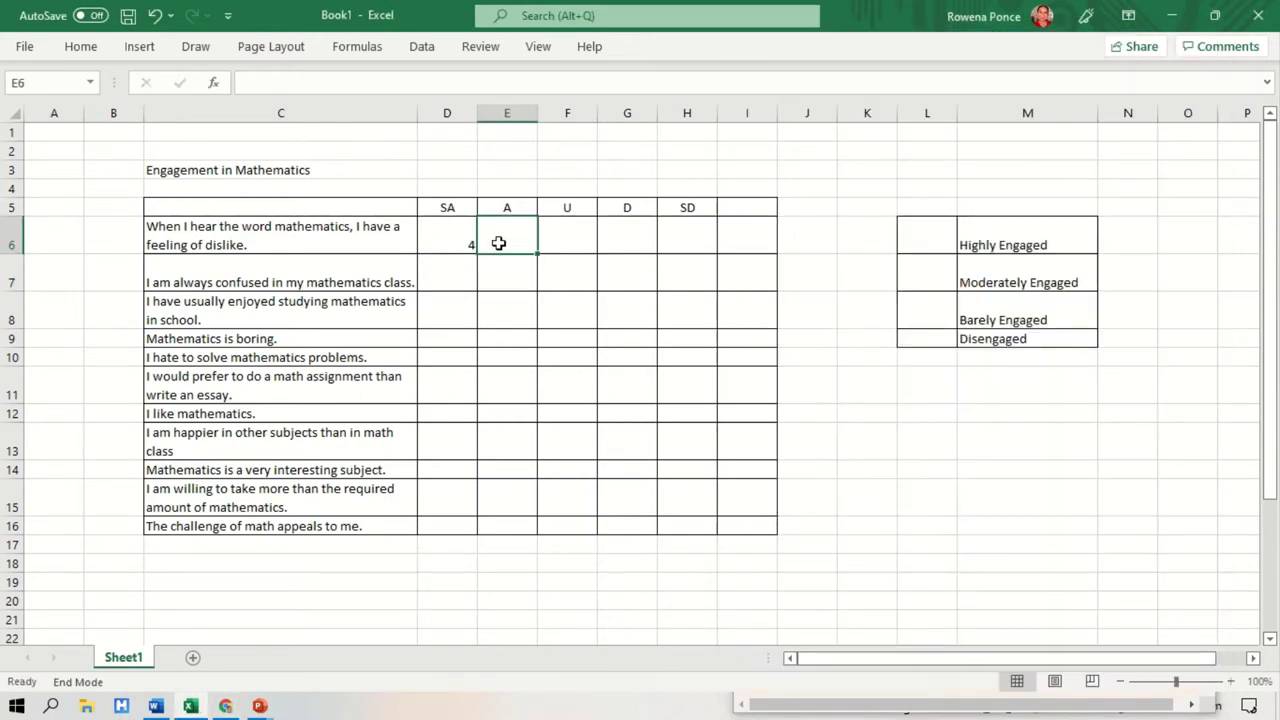
pyautogui.write('10')
pyautogui.press('Tab')
pyautogui.write('11')
pyautogui.press('Tab')
pyautogui.write('5')
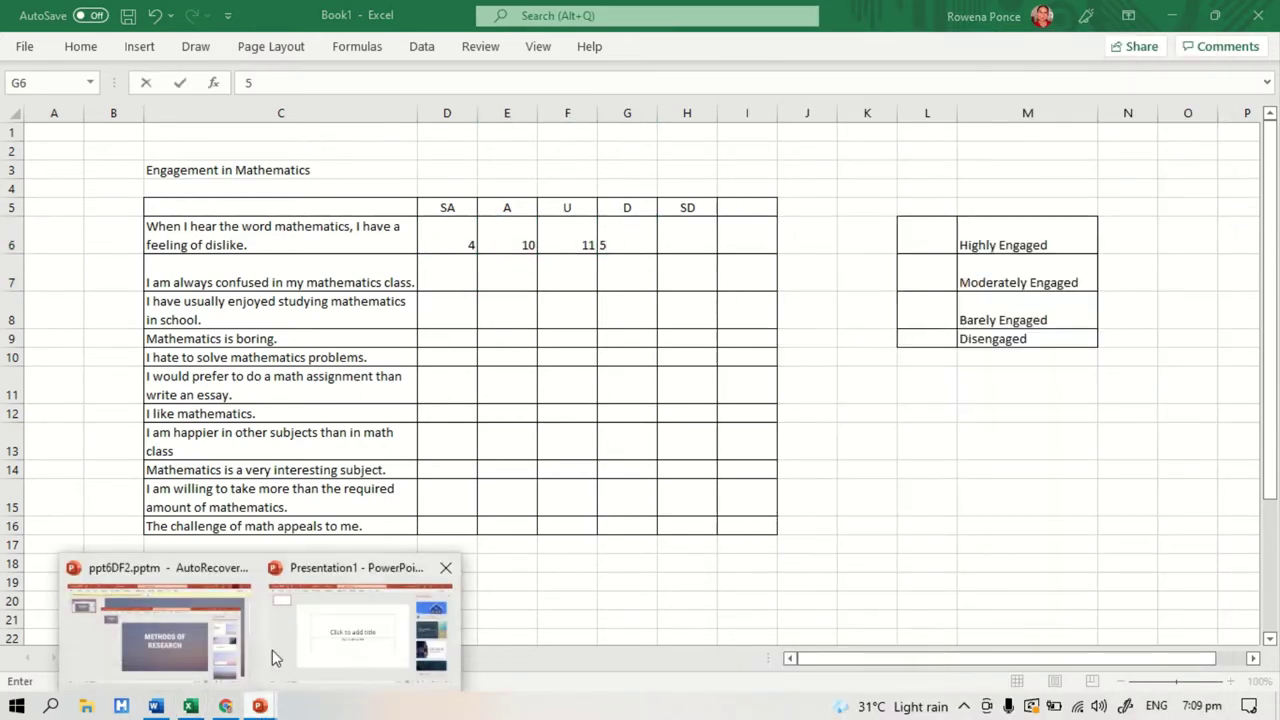
pyautogui.click(225, 706)
pyautogui.click(686, 240)
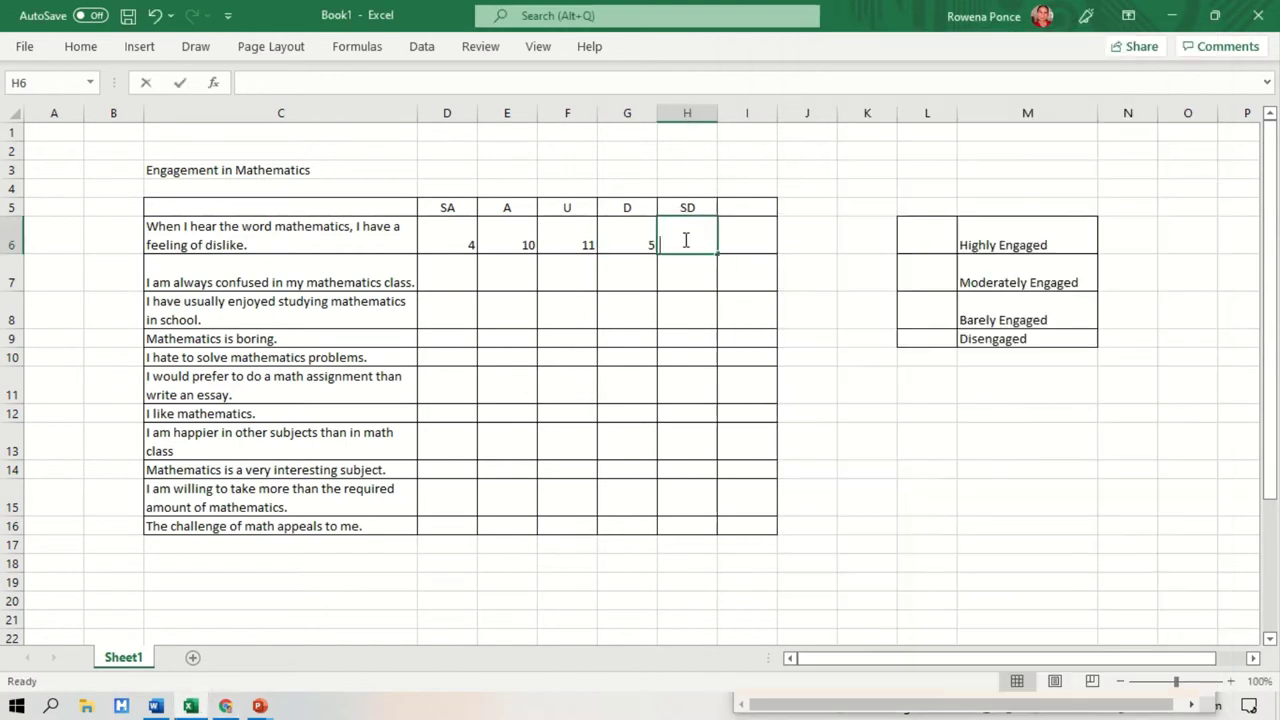
pyautogui.write('3')
# Enter the counts for "I am always confused in my mathematics class" from the chart: SA 3, A 10, U 7, D 12, SD 1
pyautogui.click(441, 278)
pyautogui.click(225, 706)
pyautogui.click(441, 278)
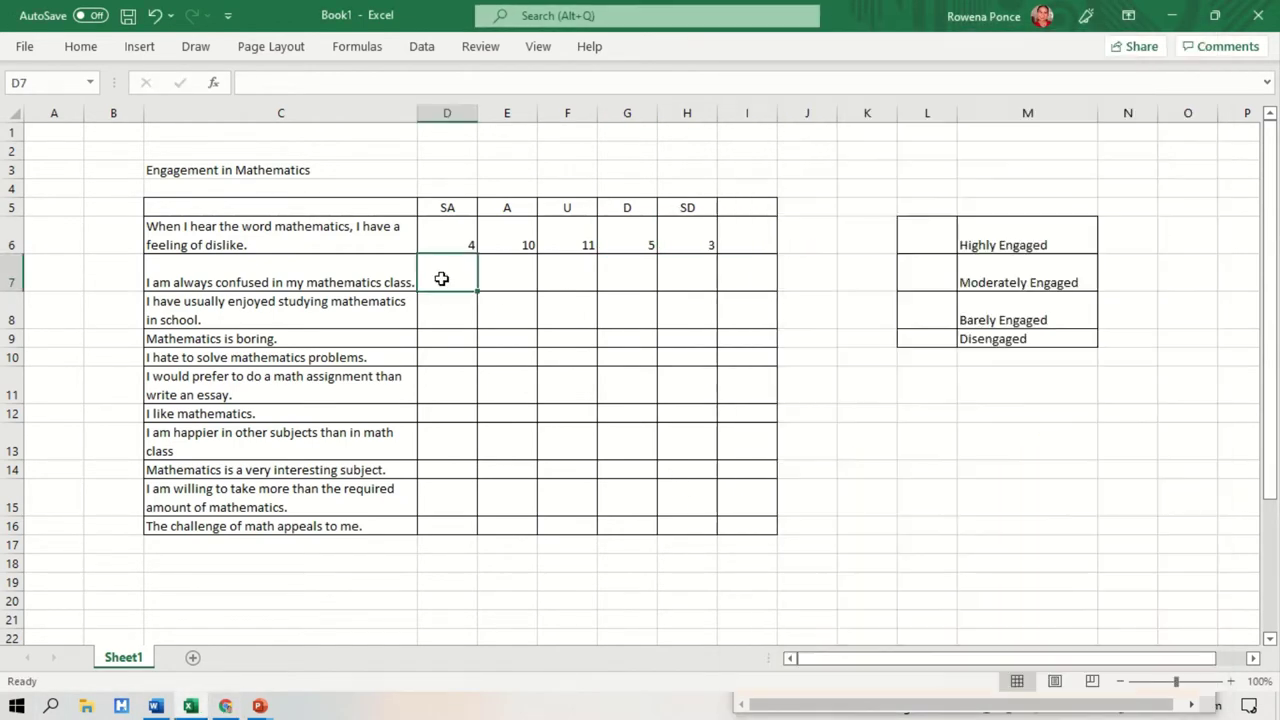
pyautogui.write('3')
pyautogui.click(507, 278)
pyautogui.write('10')
pyautogui.click(560, 277)
pyautogui.write('7')
pyautogui.click(634, 277)
pyautogui.write('12')
pyautogui.click(702, 263)
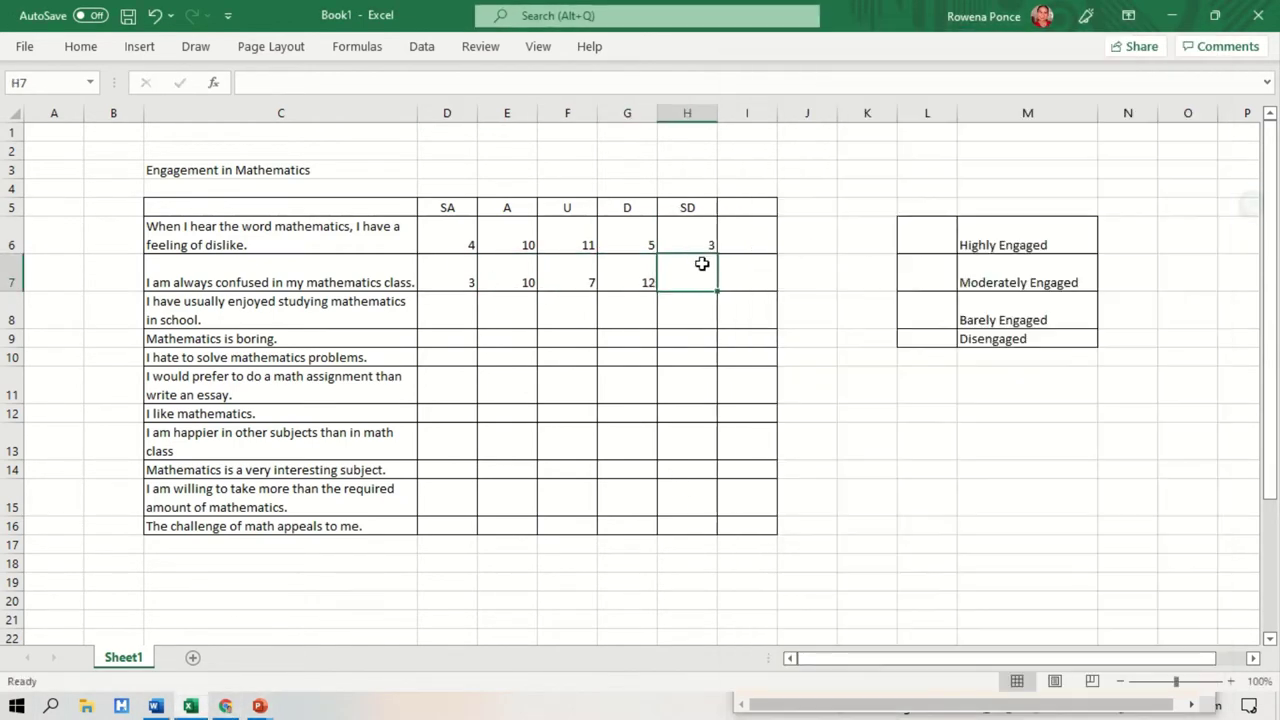
pyautogui.write('1')
# Enter the counts for "I have usually enjoyed studying mathematics in school" from the response chart: SA 2, A 10, U 15, D 6
pyautogui.click(466, 309)
pyautogui.click(225, 706)
pyautogui.moveTo(837, 598); pyautogui.dragTo(892, 597)
pyautogui.moveTo(938, 537)
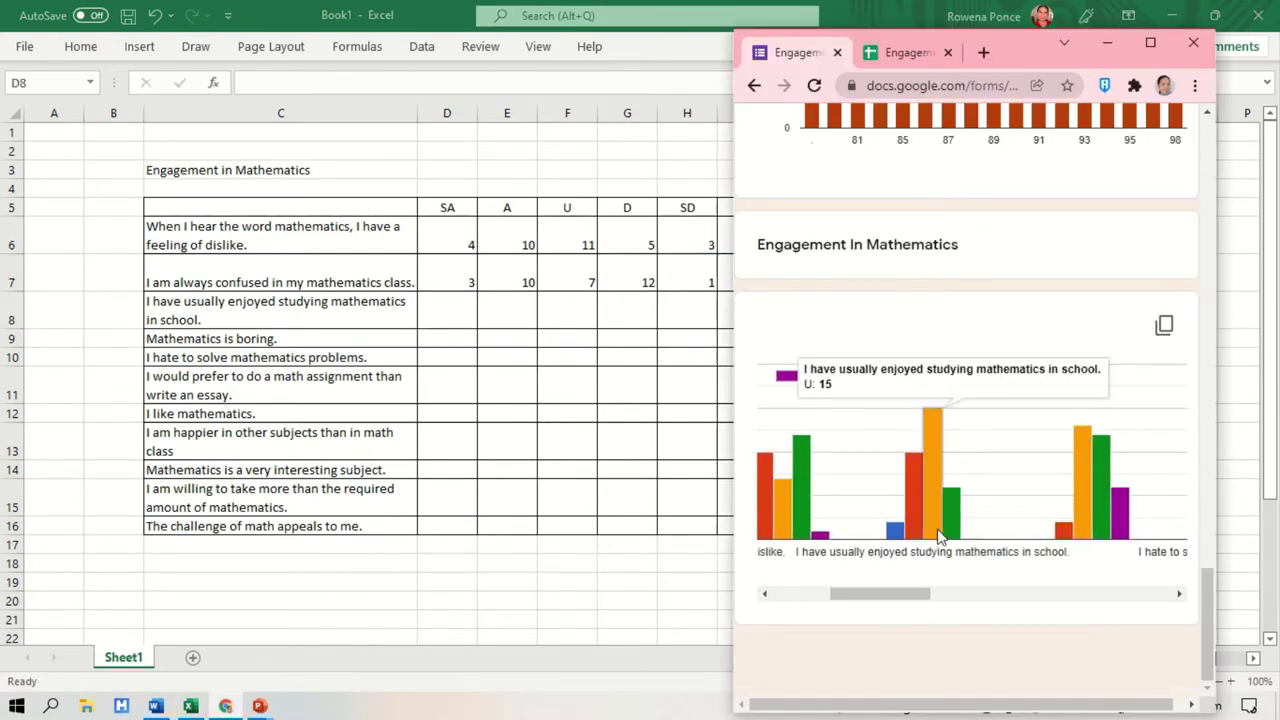
pyautogui.click(457, 323)
pyautogui.write('2')
pyautogui.press('Tab')
pyautogui.write('10')
pyautogui.press('Tab')
pyautogui.write('15')
pyautogui.press('Tab')
pyautogui.write('6')
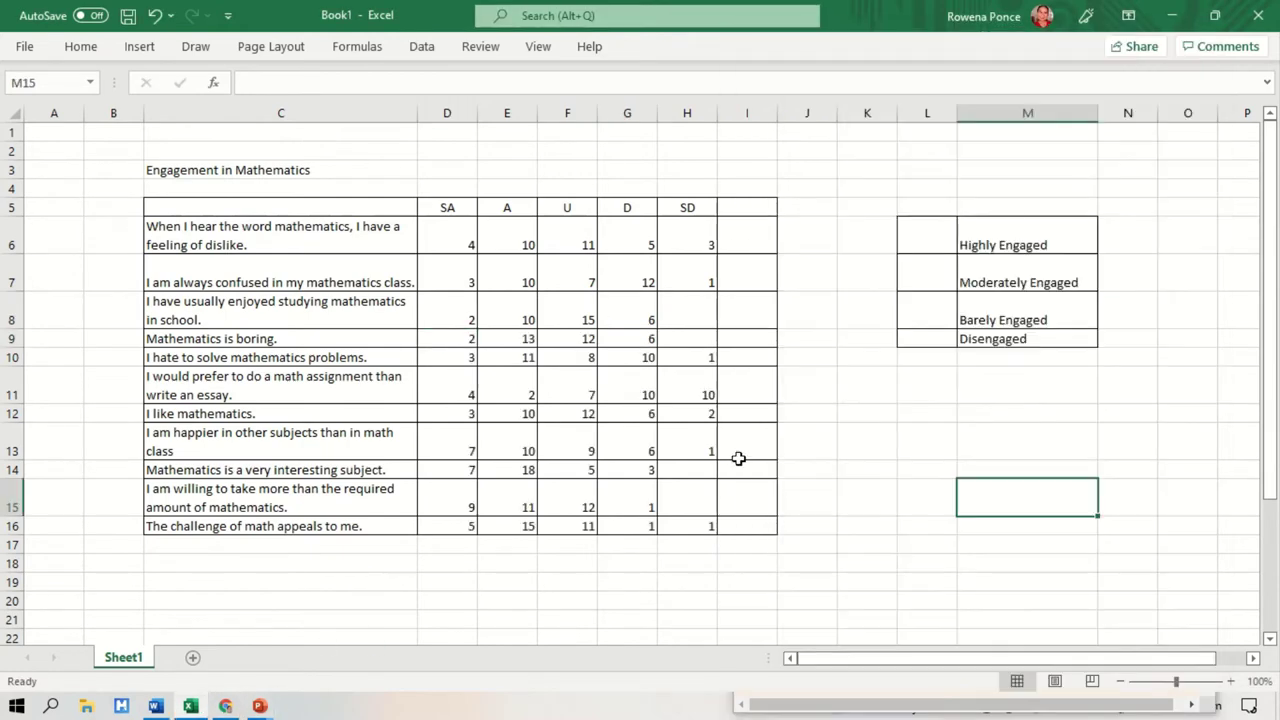
# Check the response totals by entering =SUM(D6:H6) in J6 and filling the formula down to J16
pyautogui.click(809, 234)
pyautogui.write('=s')
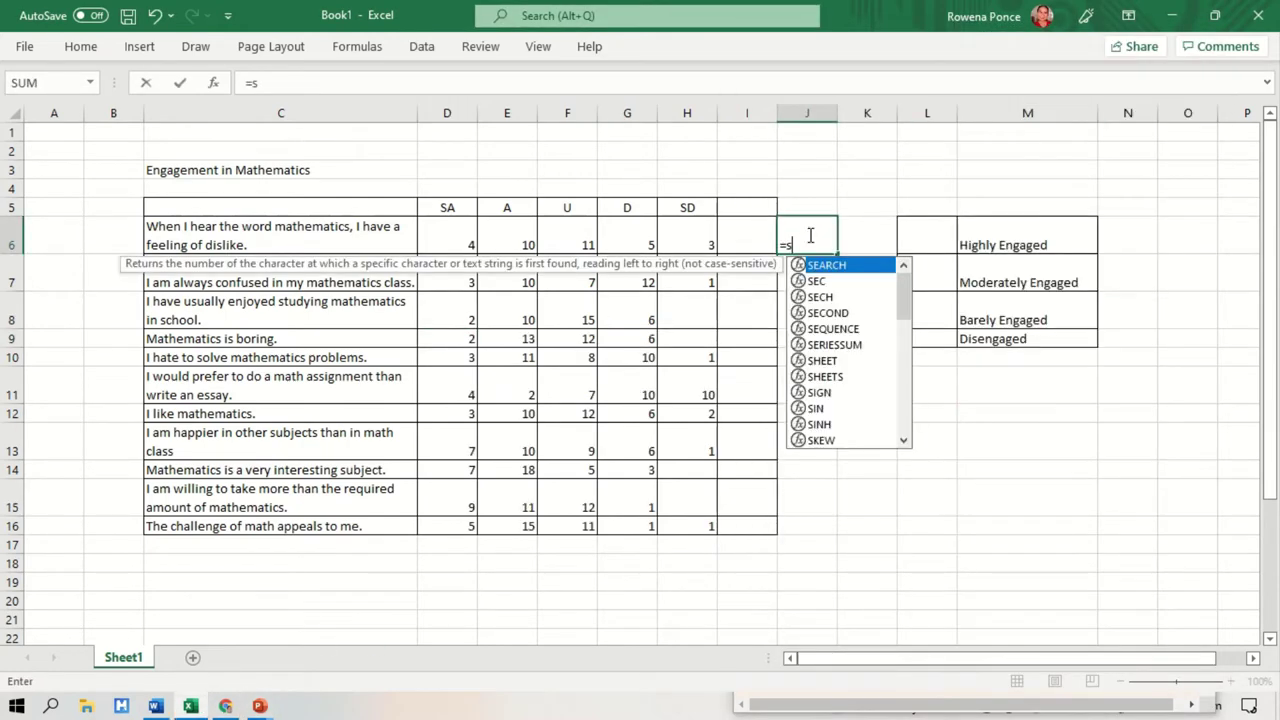
pyautogui.write('um(')
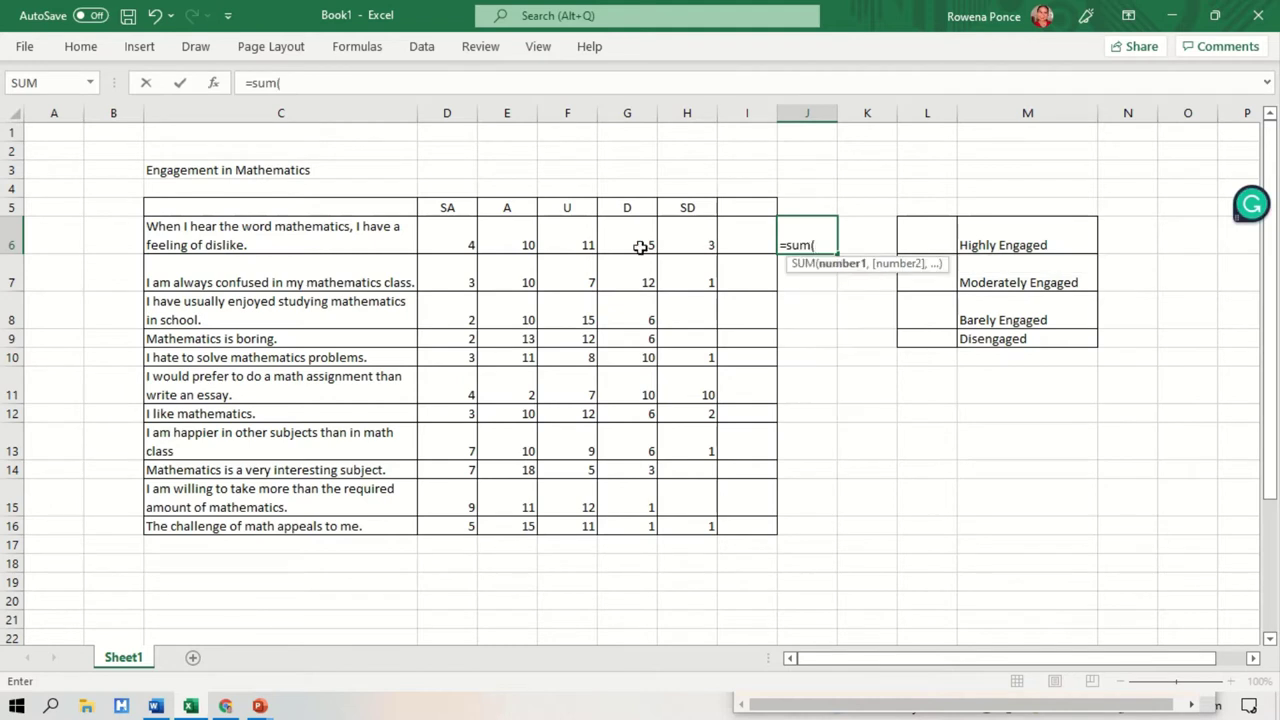
pyautogui.moveTo(480, 229); pyautogui.dragTo(703, 247)
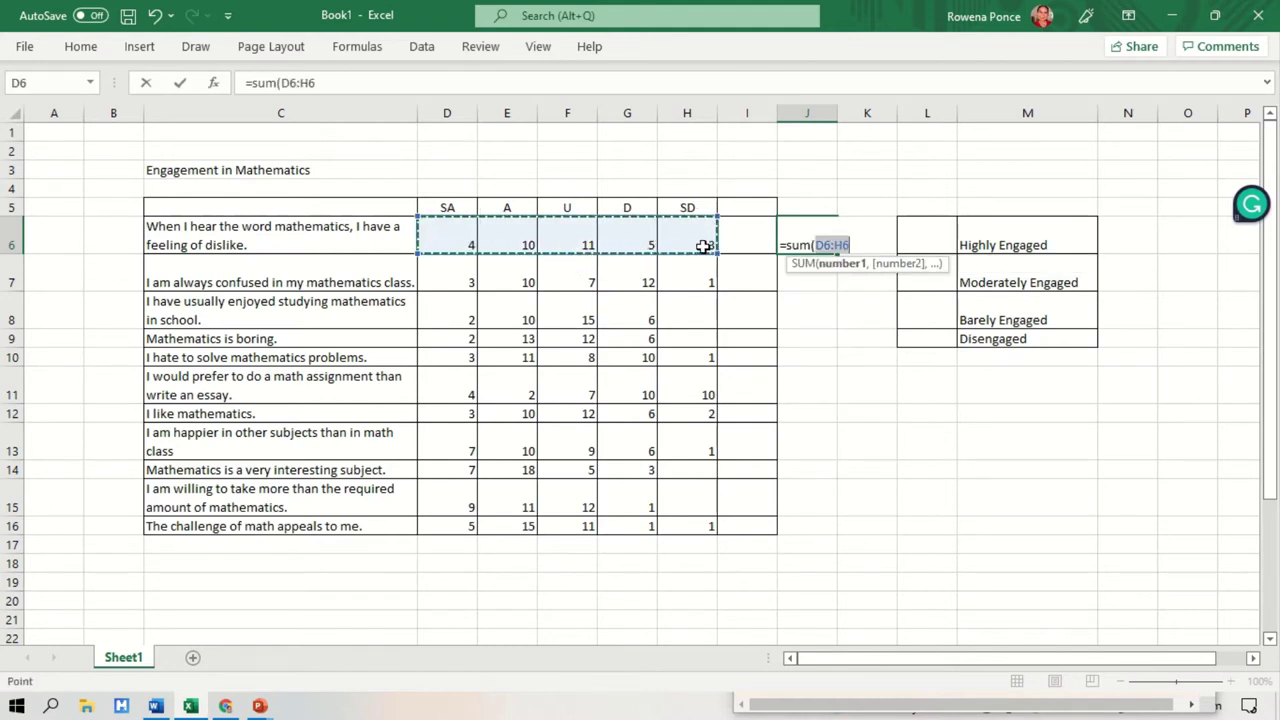
pyautogui.press('Return')
pyautogui.click(810, 248)
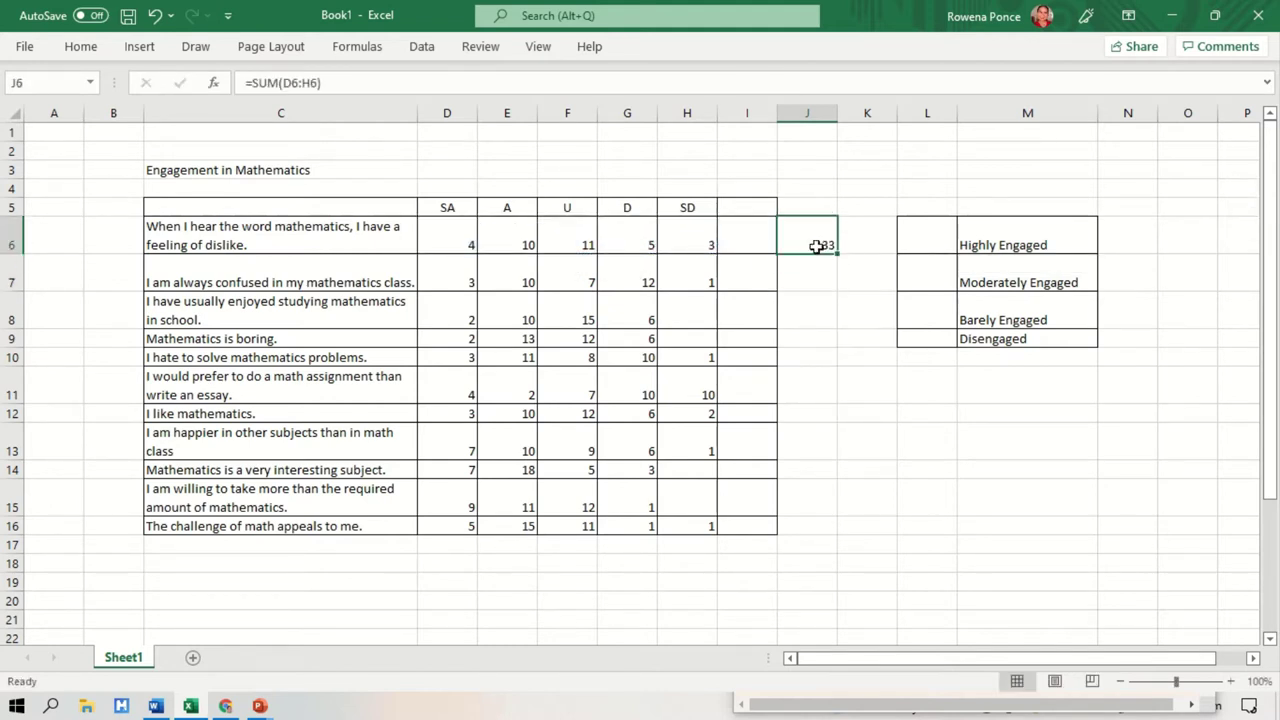
pyautogui.moveTo(837, 253); pyautogui.dragTo(849, 536)
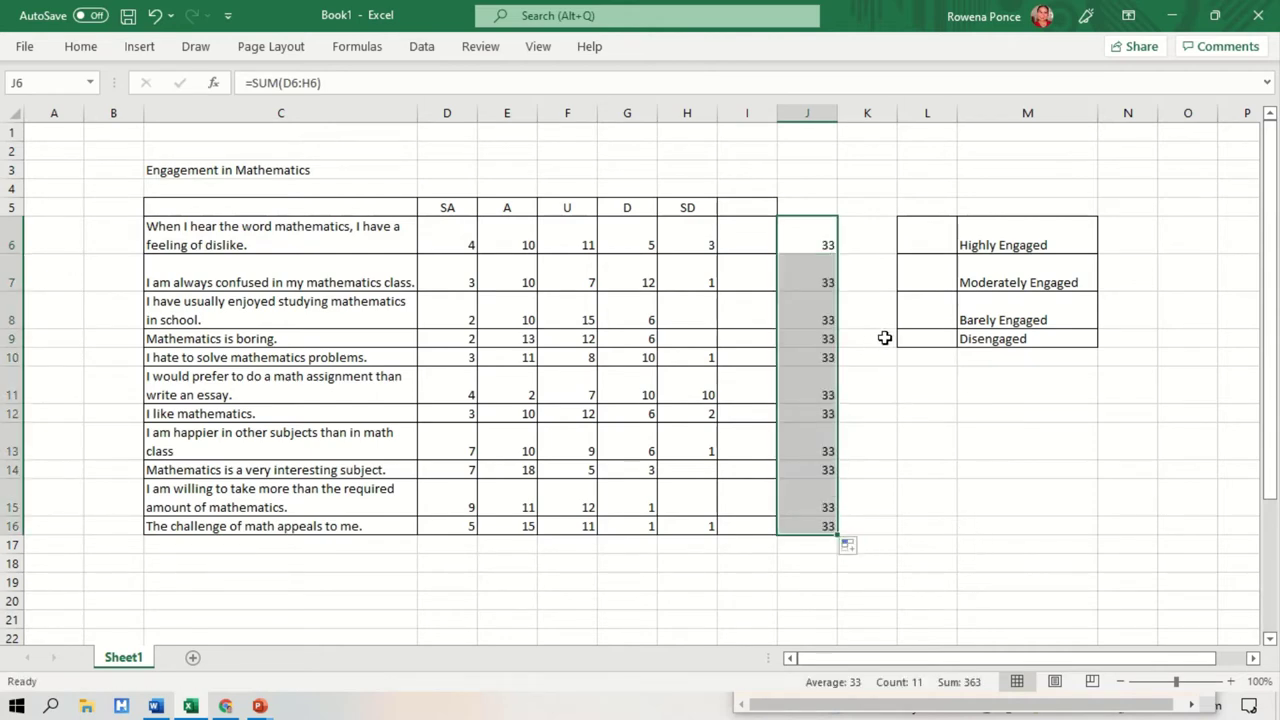
# Clear the row totals from column J beside the table
pyautogui.click(865, 293)
pyautogui.moveTo(795, 222); pyautogui.dragTo(832, 534)
pyautogui.press('Delete')
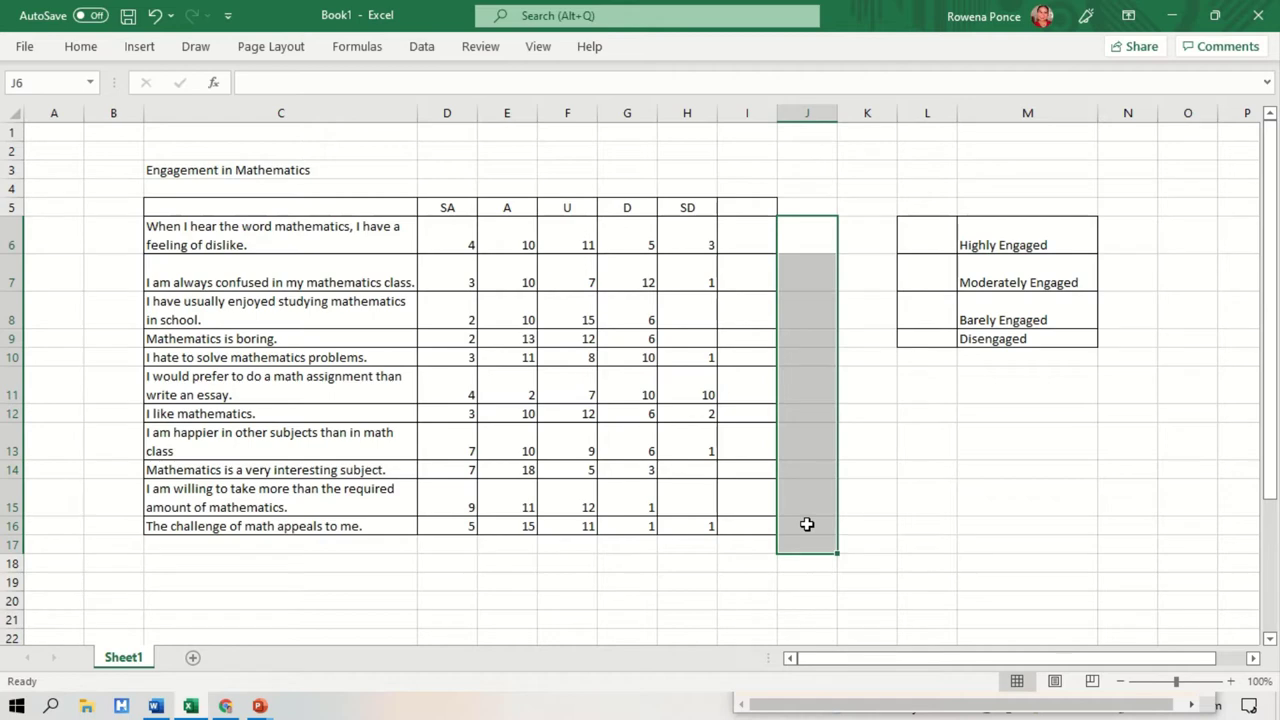
# Enter the weights 5, 4, 3, 2 and 1 in row 4 above the SA, A, U, D and SD headings
pyautogui.click(452, 190)
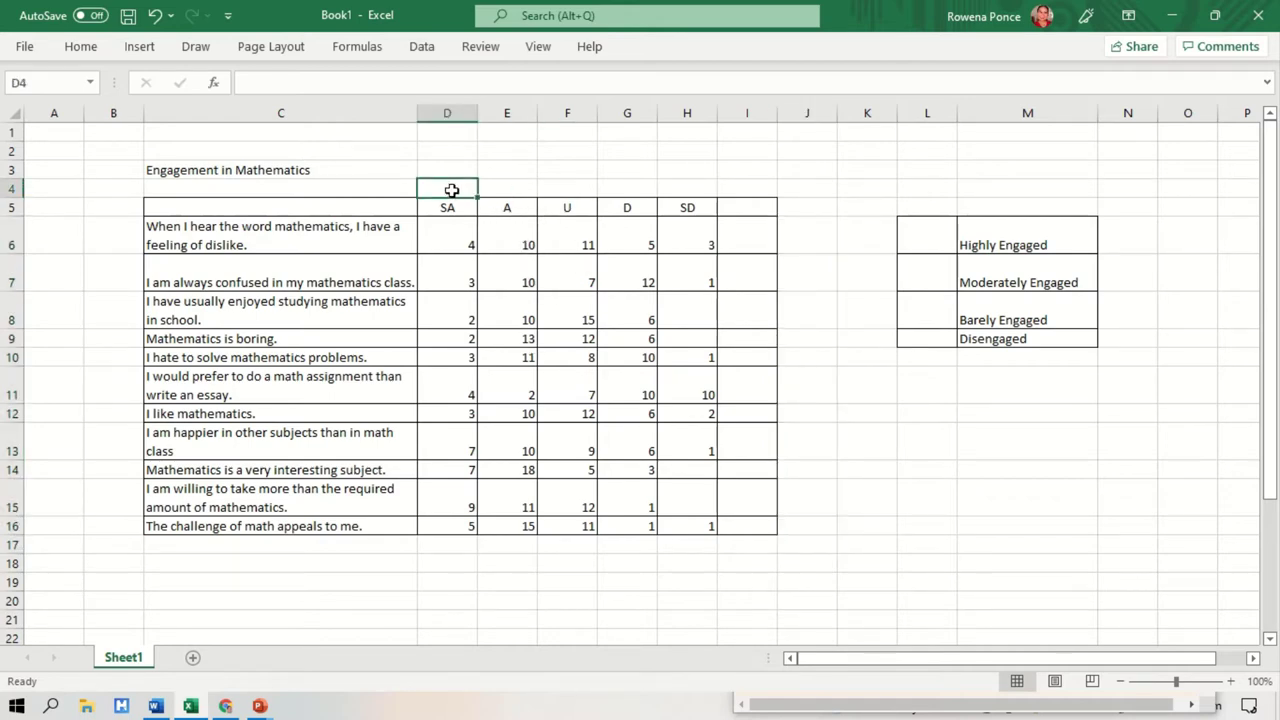
pyautogui.write('5')
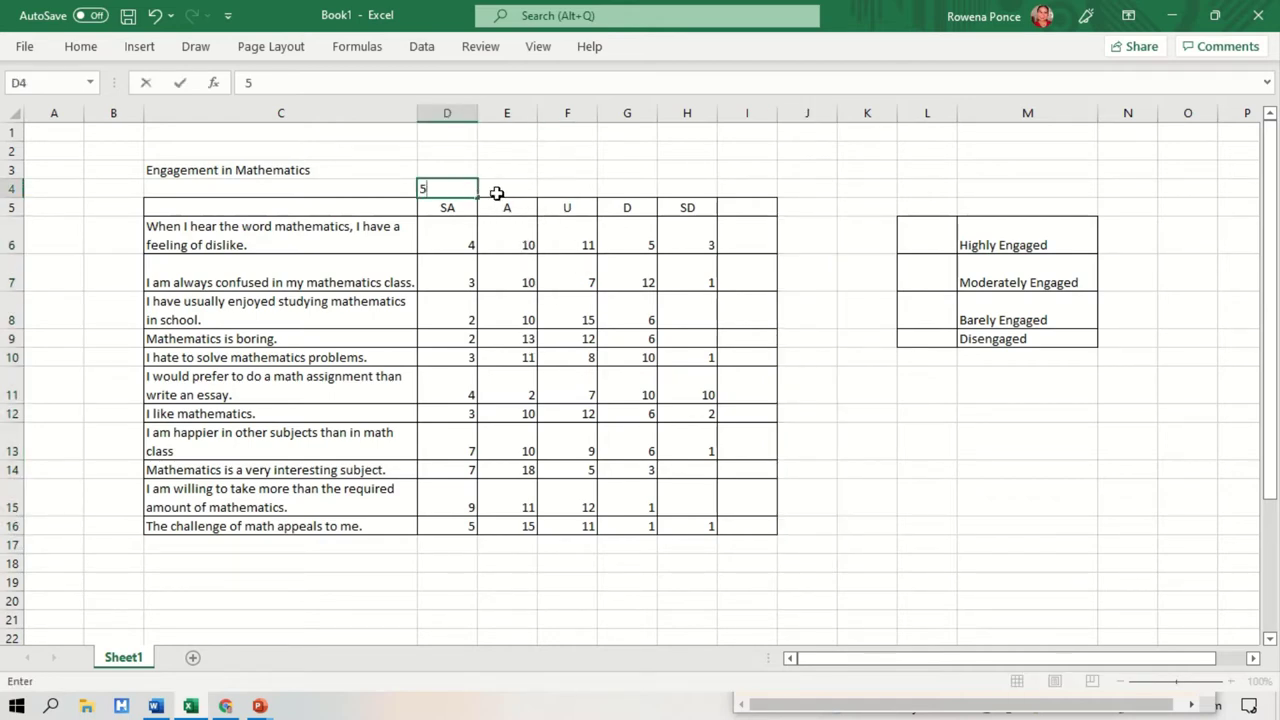
pyautogui.click(497, 192)
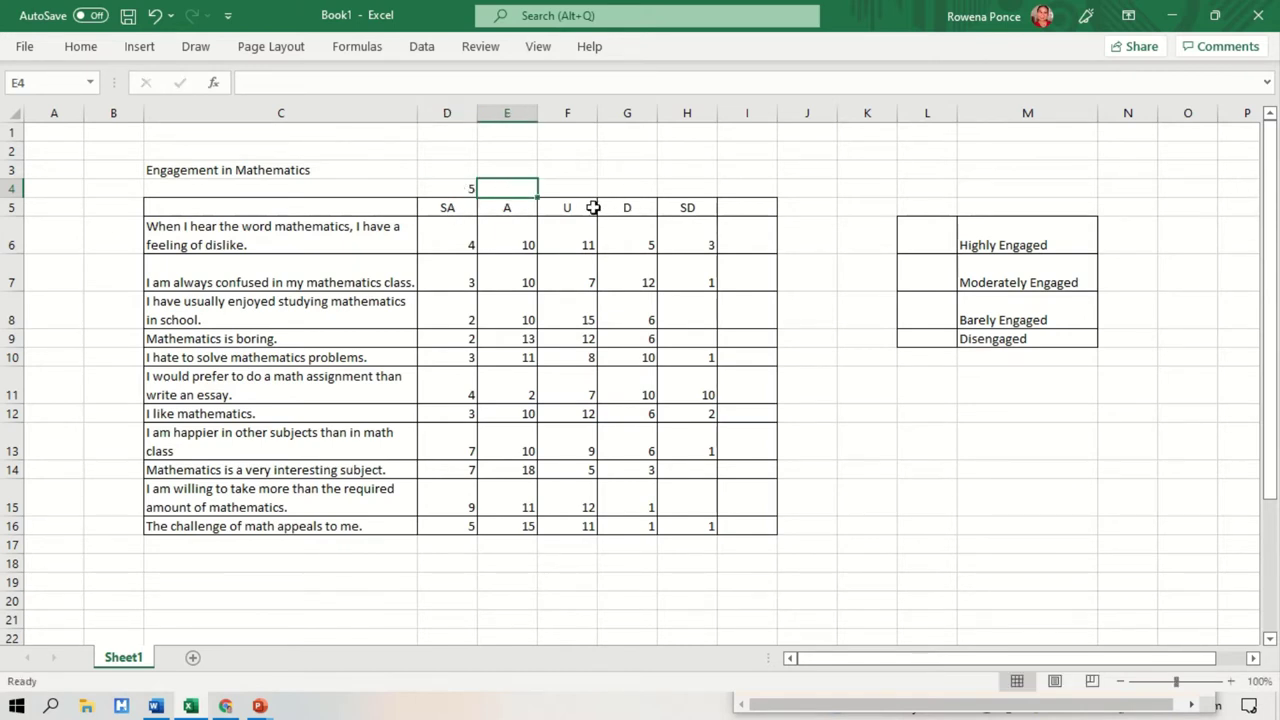
pyautogui.write('r')
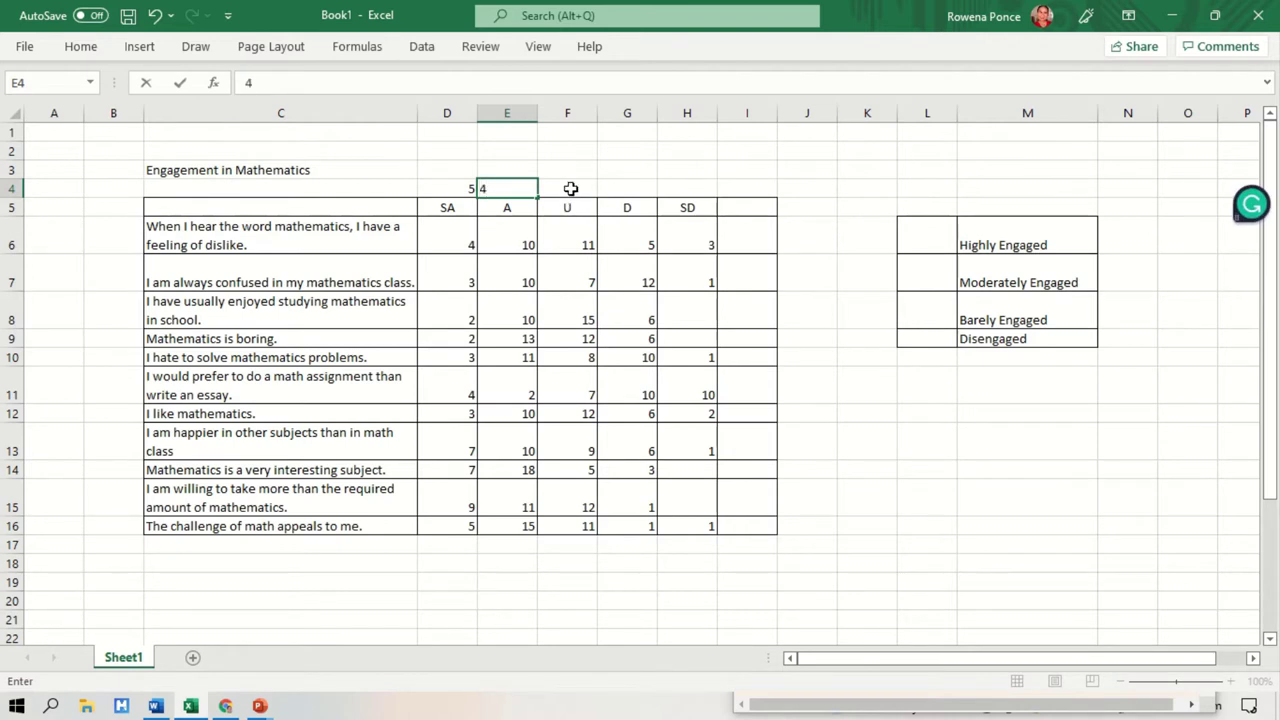
pyautogui.click(570, 188)
pyautogui.write('3')
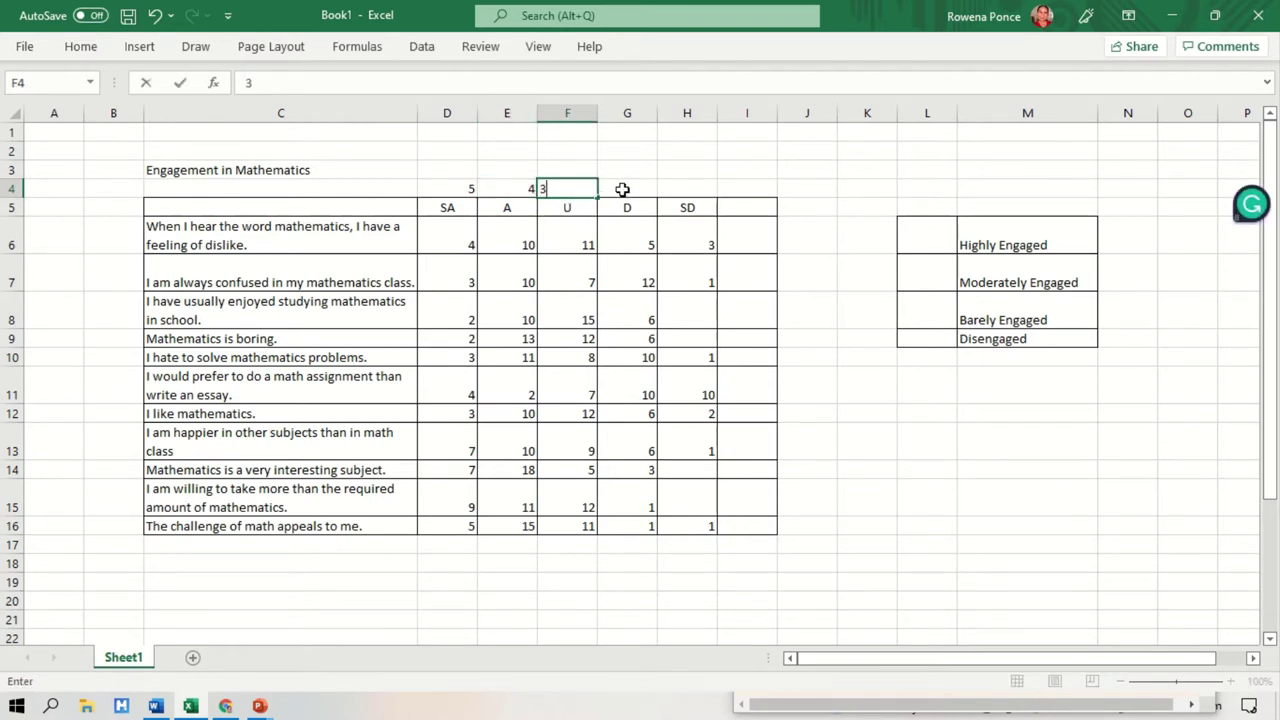
pyautogui.click(622, 189)
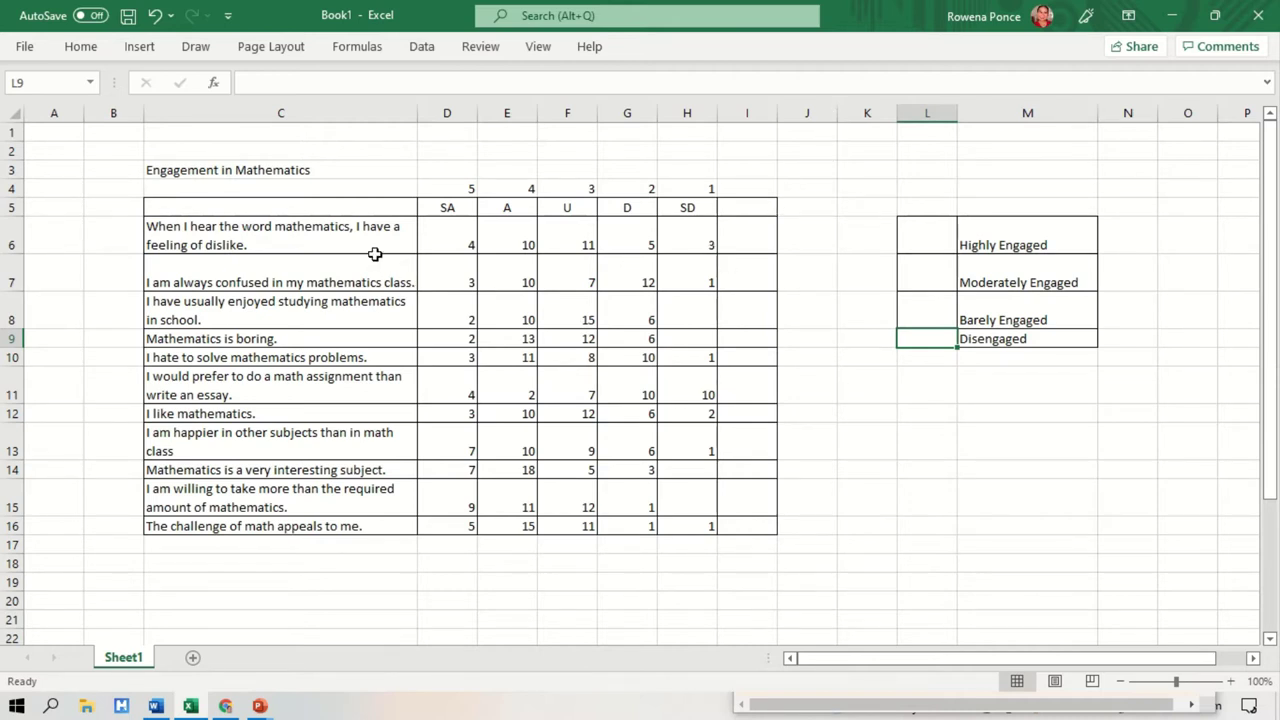
# Keep the Home ribbon permanently expanded and select the statement "I have usually enjoyed studying mathematics in school."
pyautogui.click(296, 232)
pyautogui.click(80, 47)
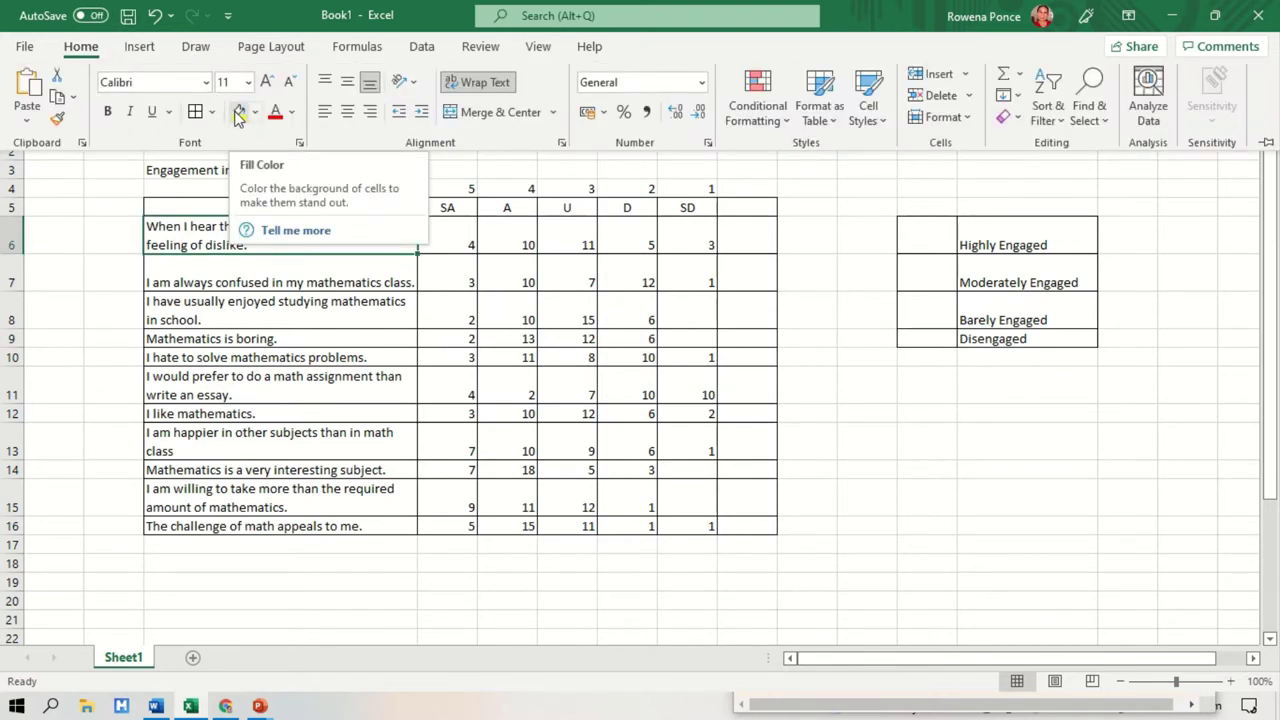
pyautogui.click(177, 284)
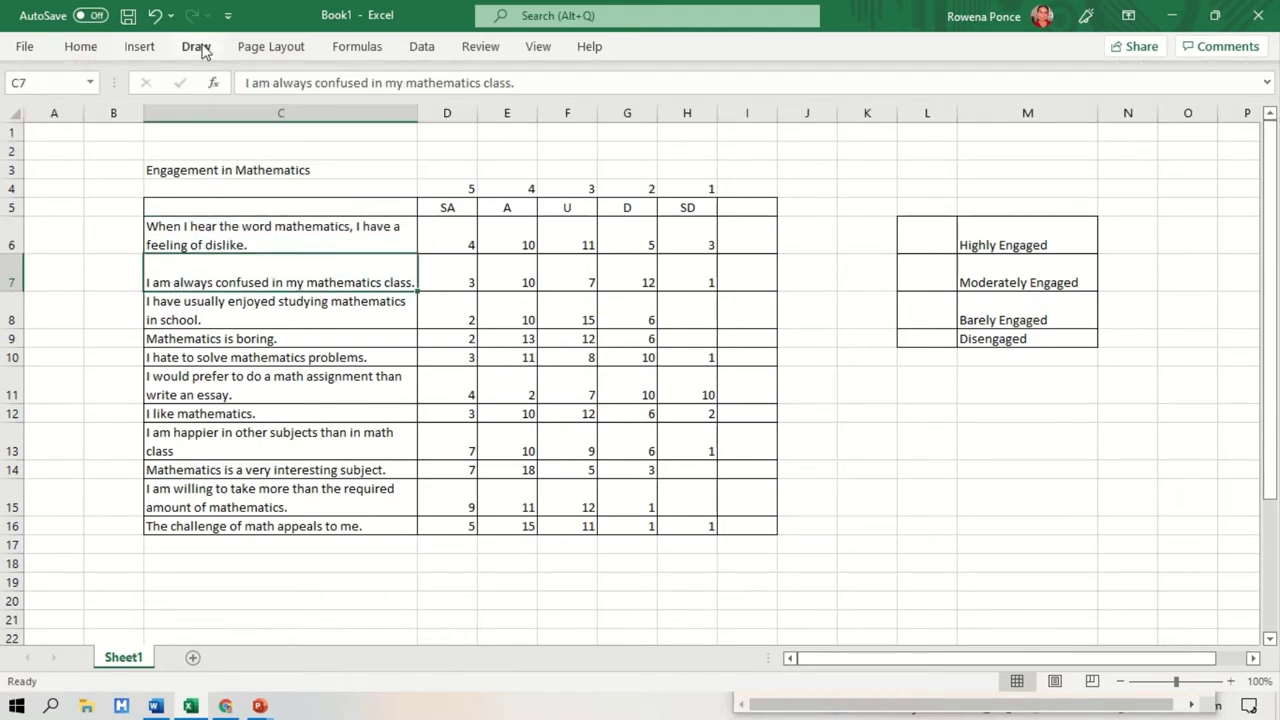
pyautogui.click(80, 47)
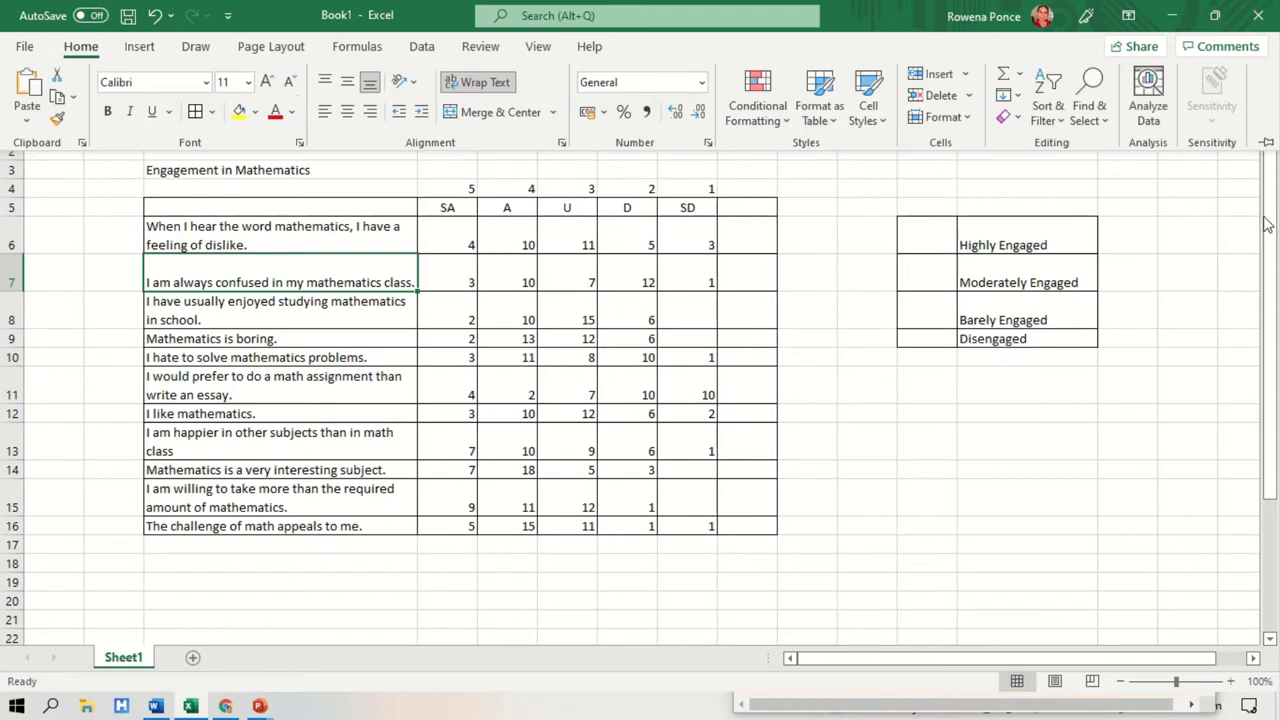
pyautogui.click(1268, 145)
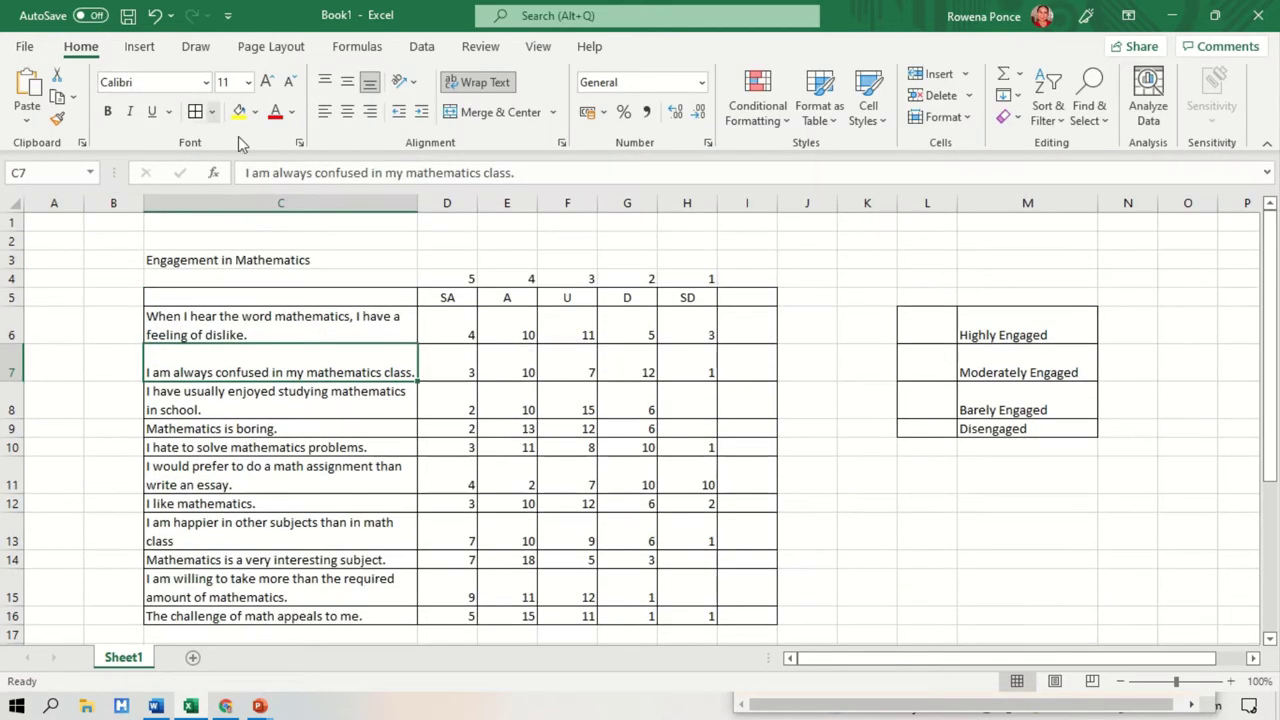
pyautogui.click(312, 393)
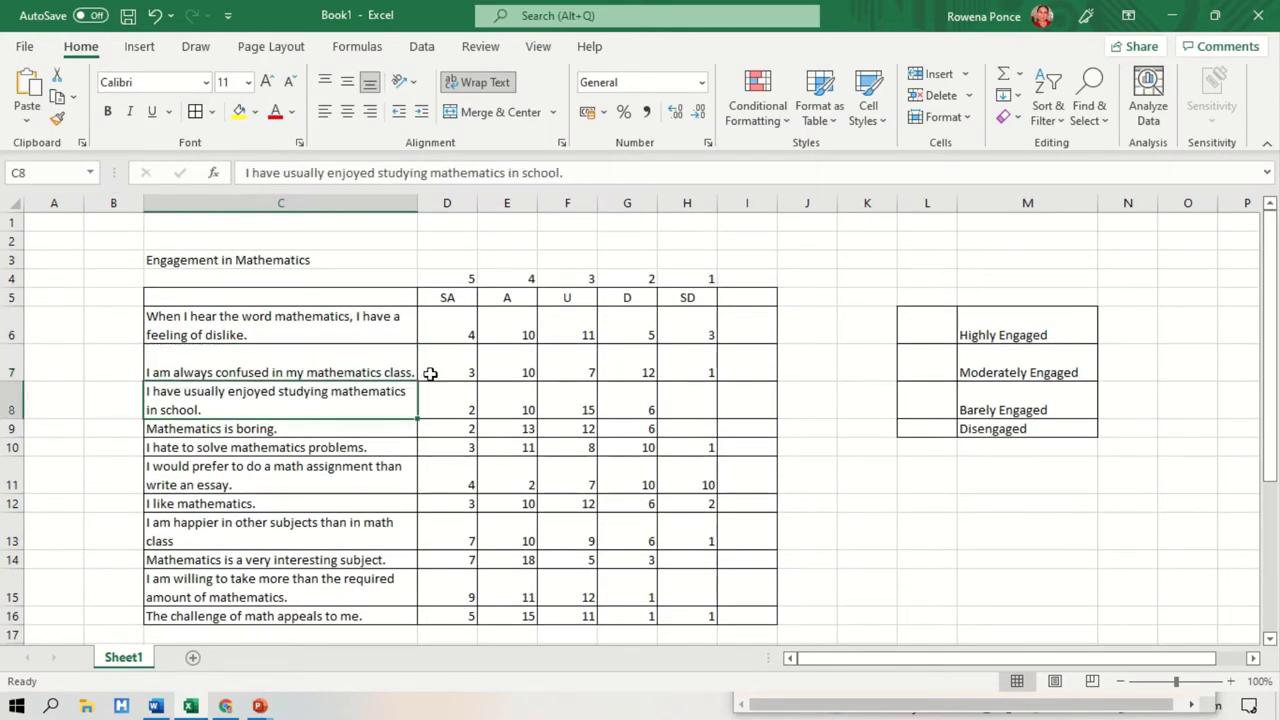
# Fill the statements about having enjoyed studying mathematics (C8), preferring a math assignment (C11) and liking mathematics (C12) with yellow
pyautogui.click(240, 113)
pyautogui.scroll(-1, 360, 523)
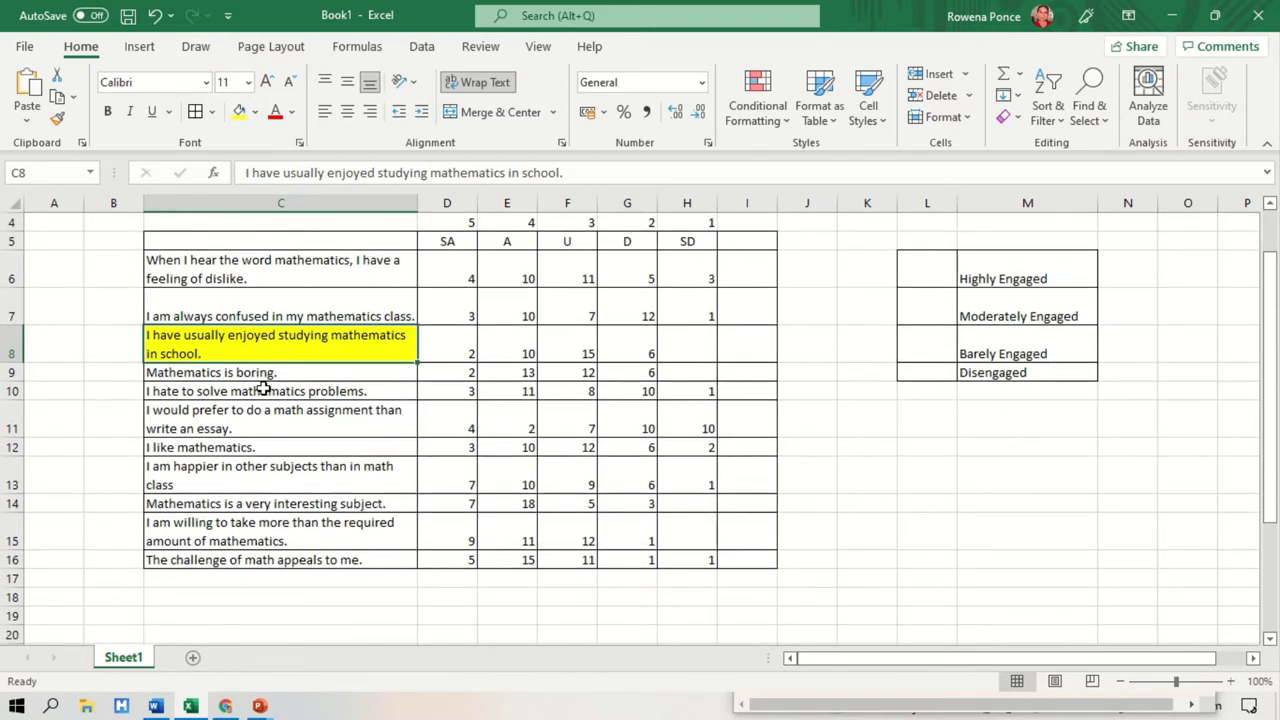
pyautogui.click(263, 391)
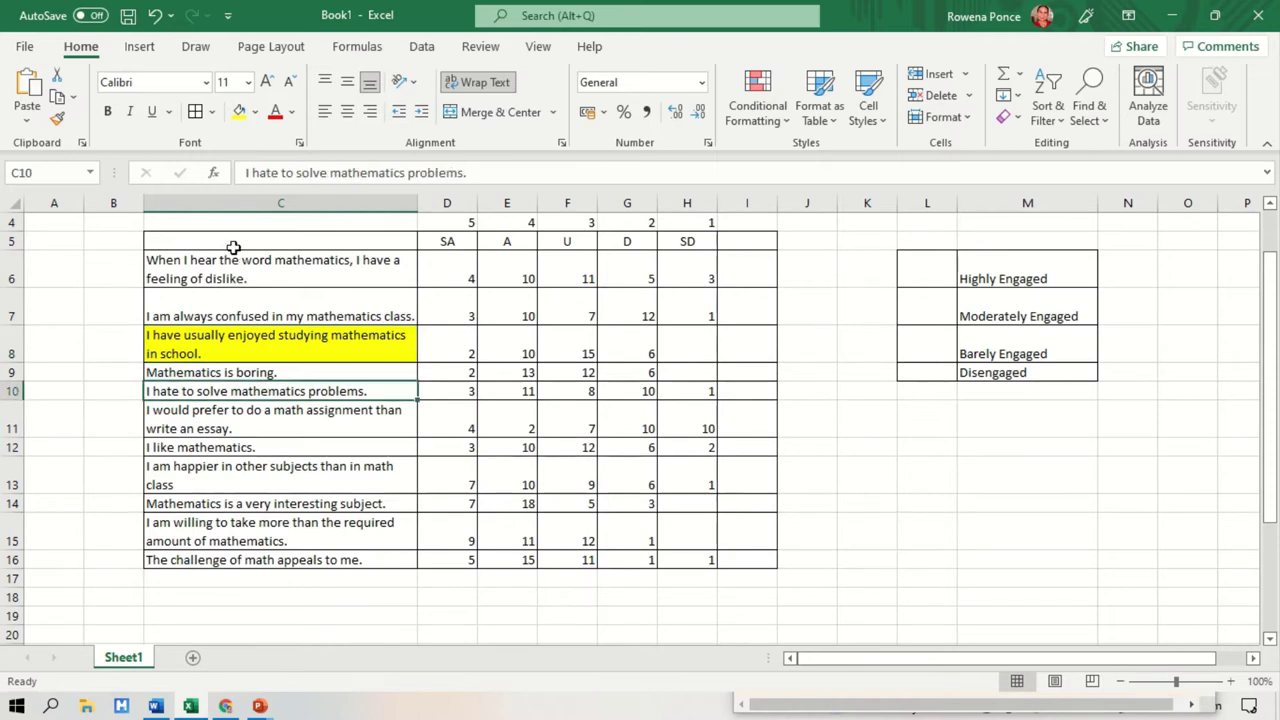
pyautogui.click(238, 428)
pyautogui.click(240, 111)
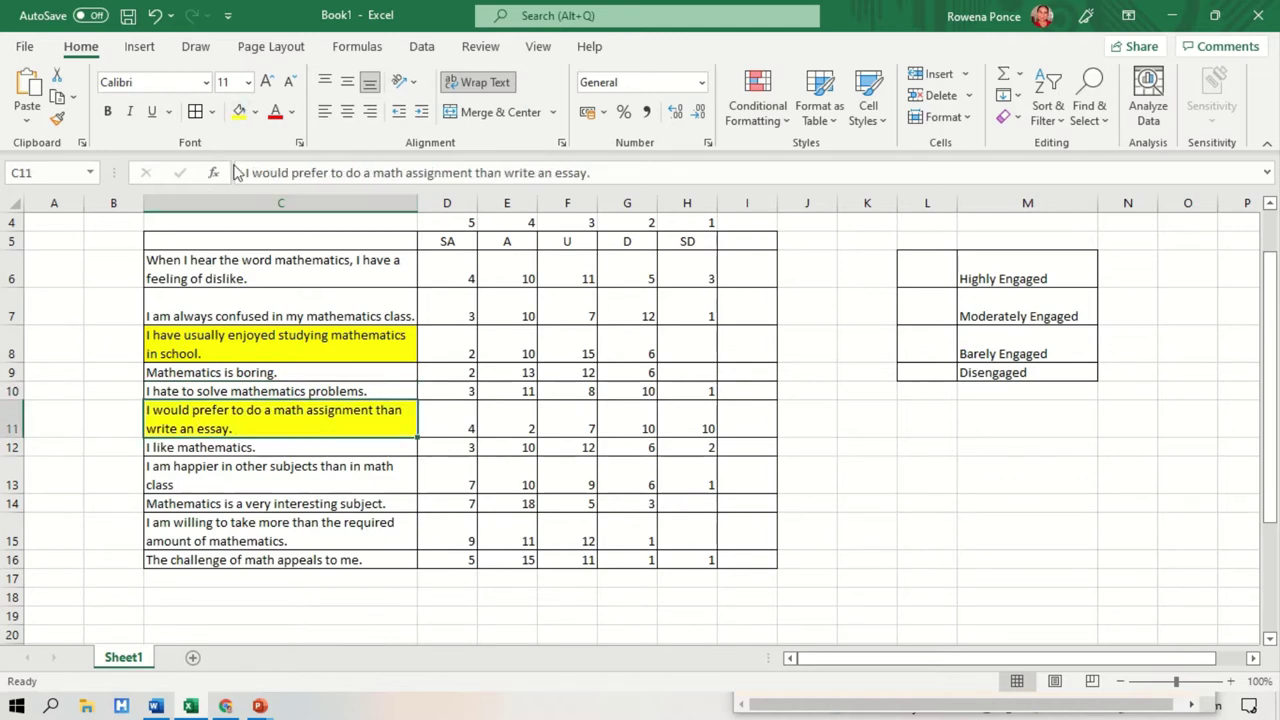
pyautogui.click(205, 448)
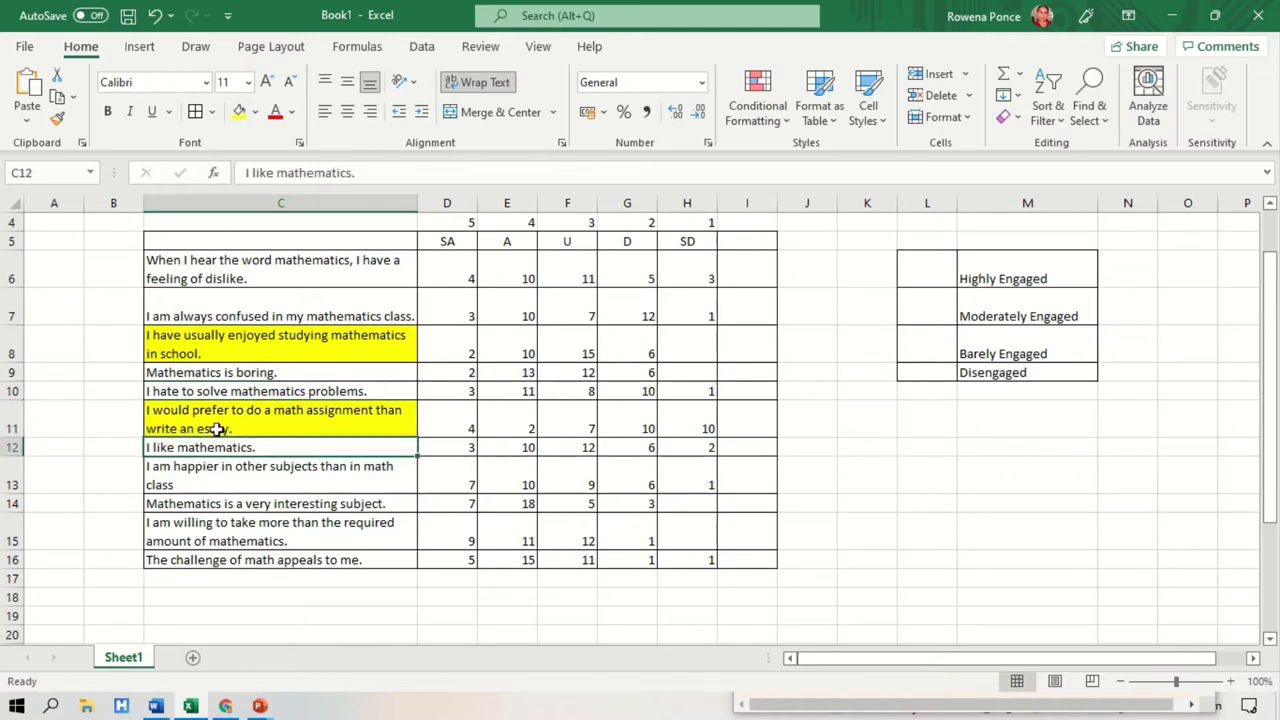
pyautogui.click(240, 111)
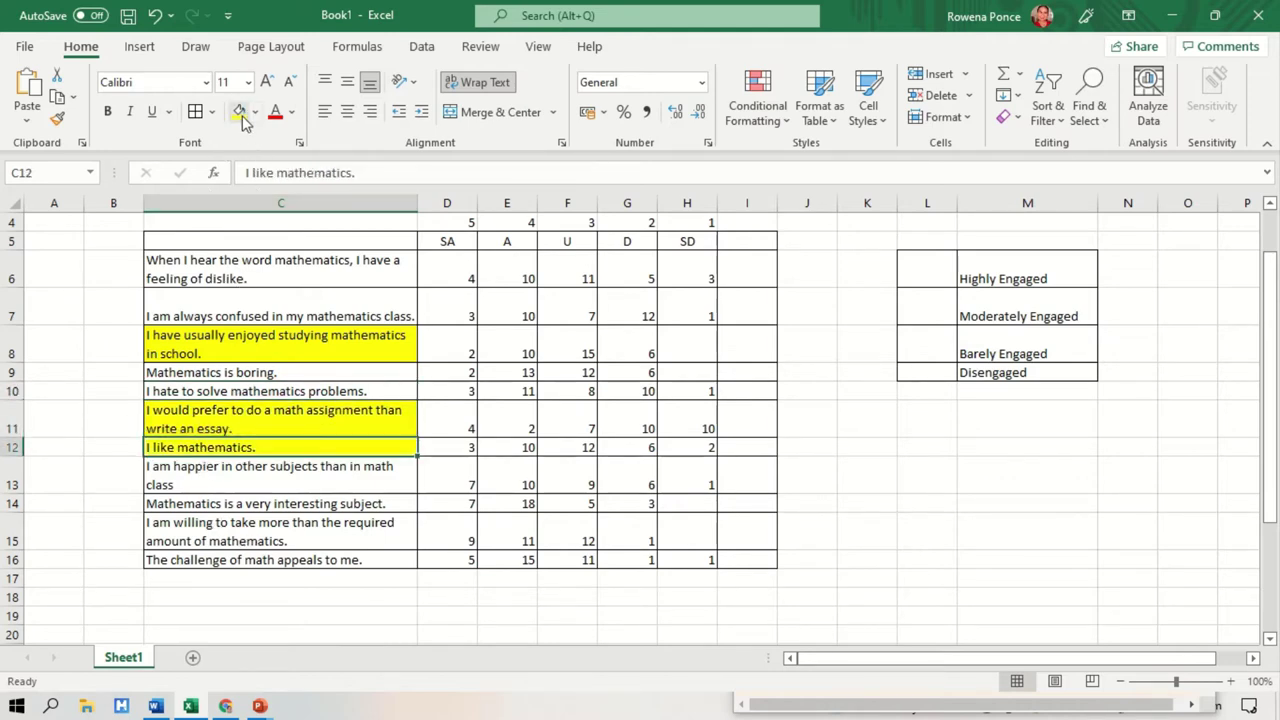
# Fill the last four statements, C13 to C16, with yellow, starting from "I am happier in other subjects than in math class"
pyautogui.click(274, 490)
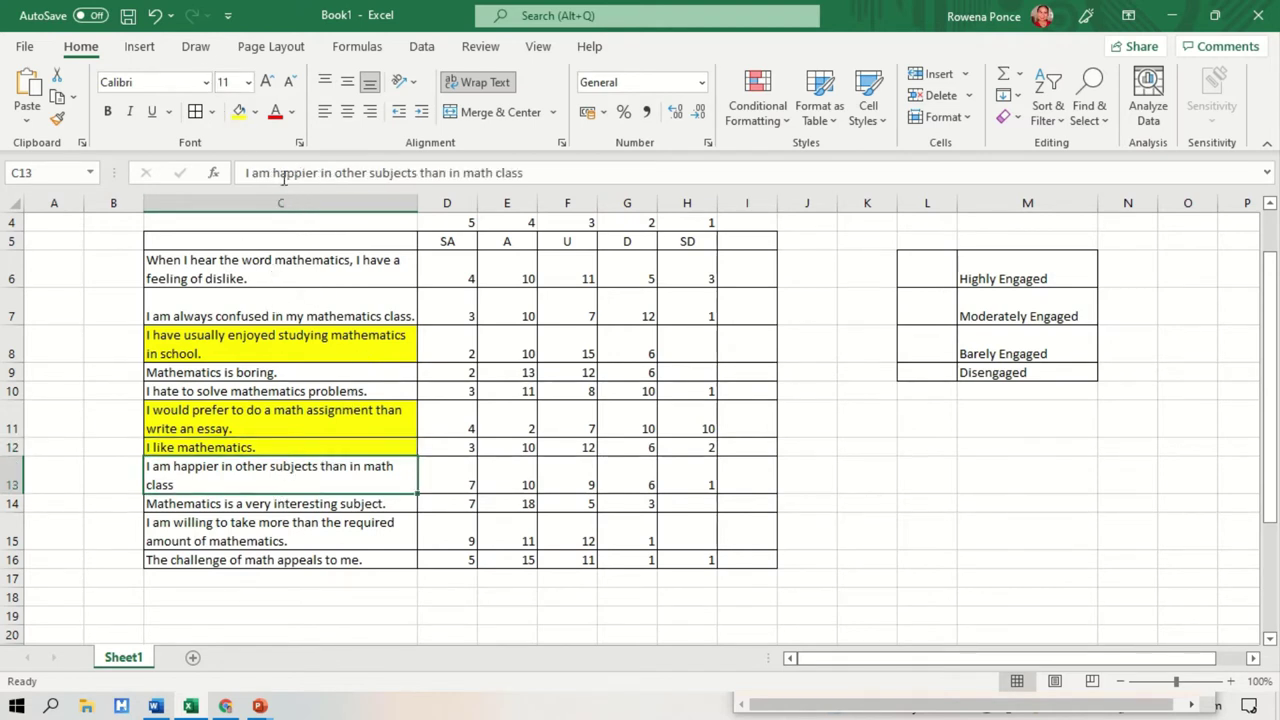
pyautogui.click(240, 112)
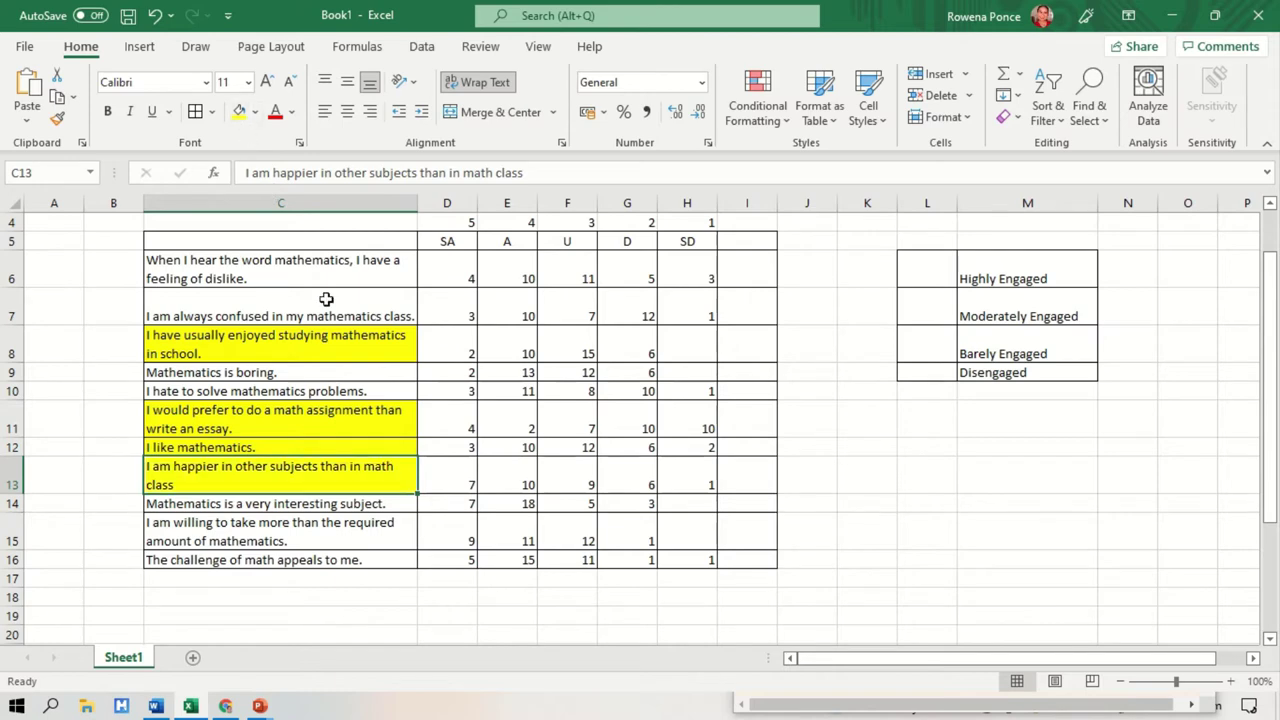
pyautogui.click(213, 507)
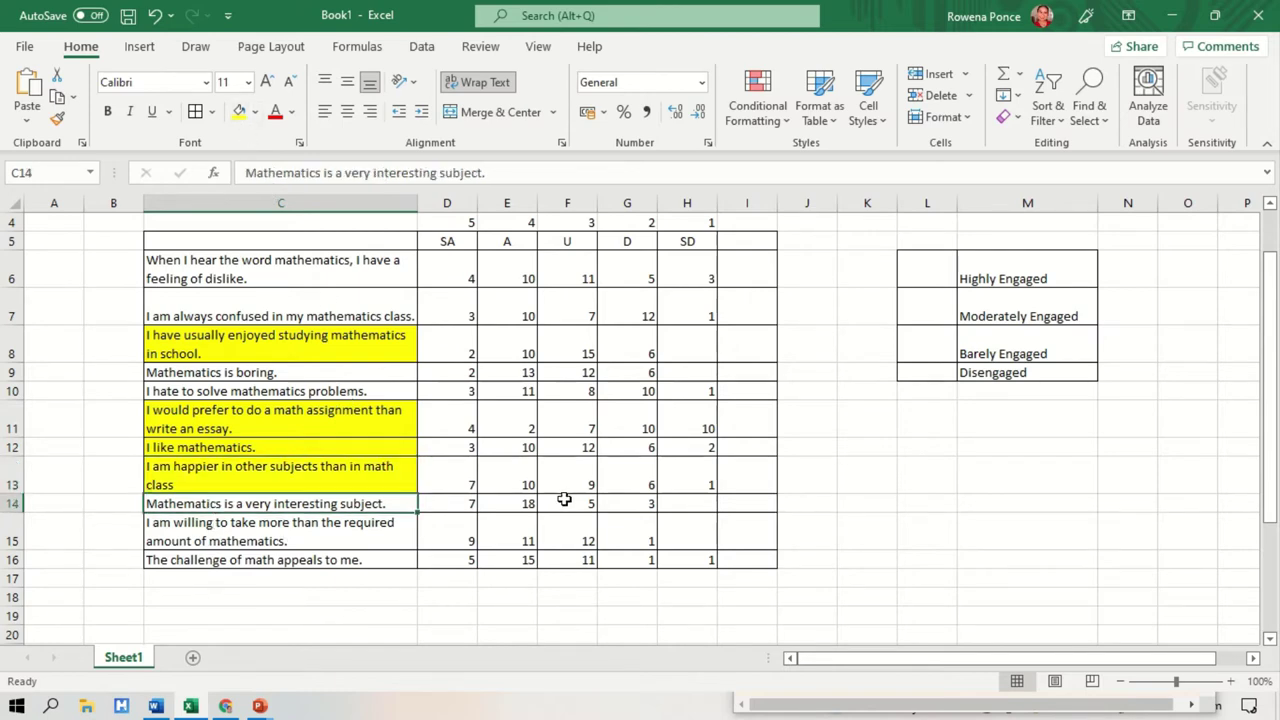
pyautogui.click(240, 112)
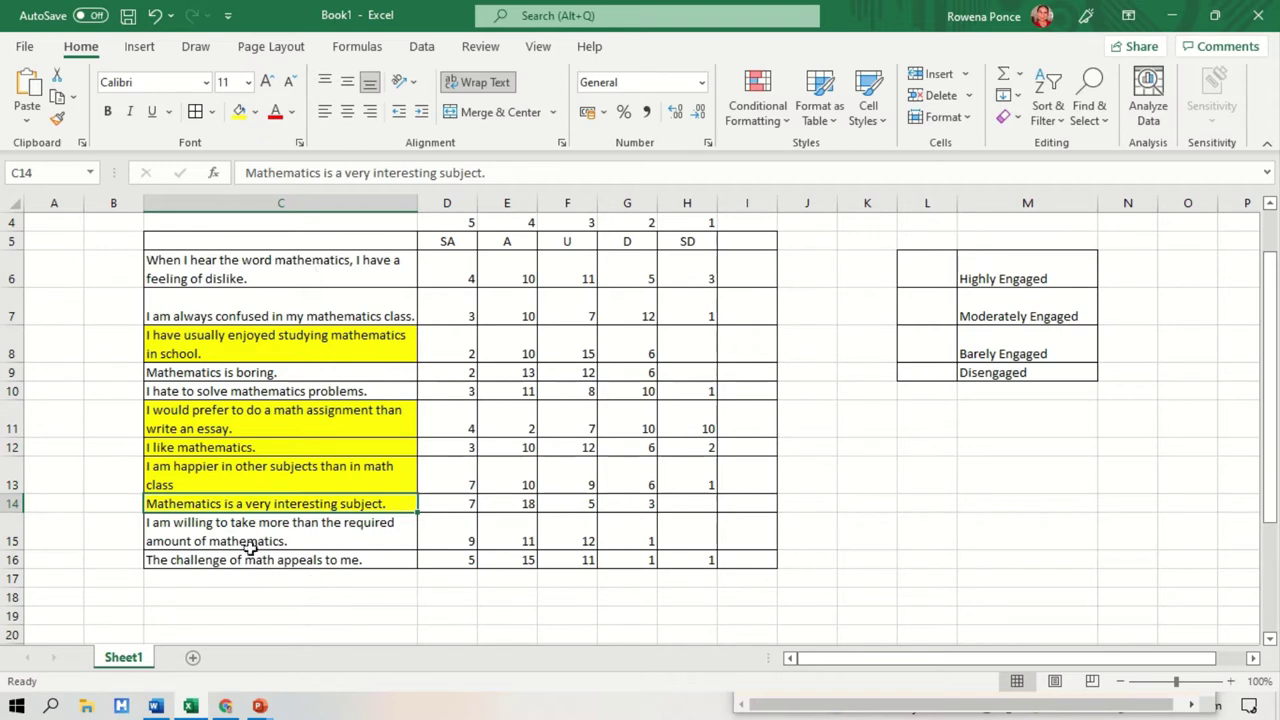
pyautogui.click(373, 541)
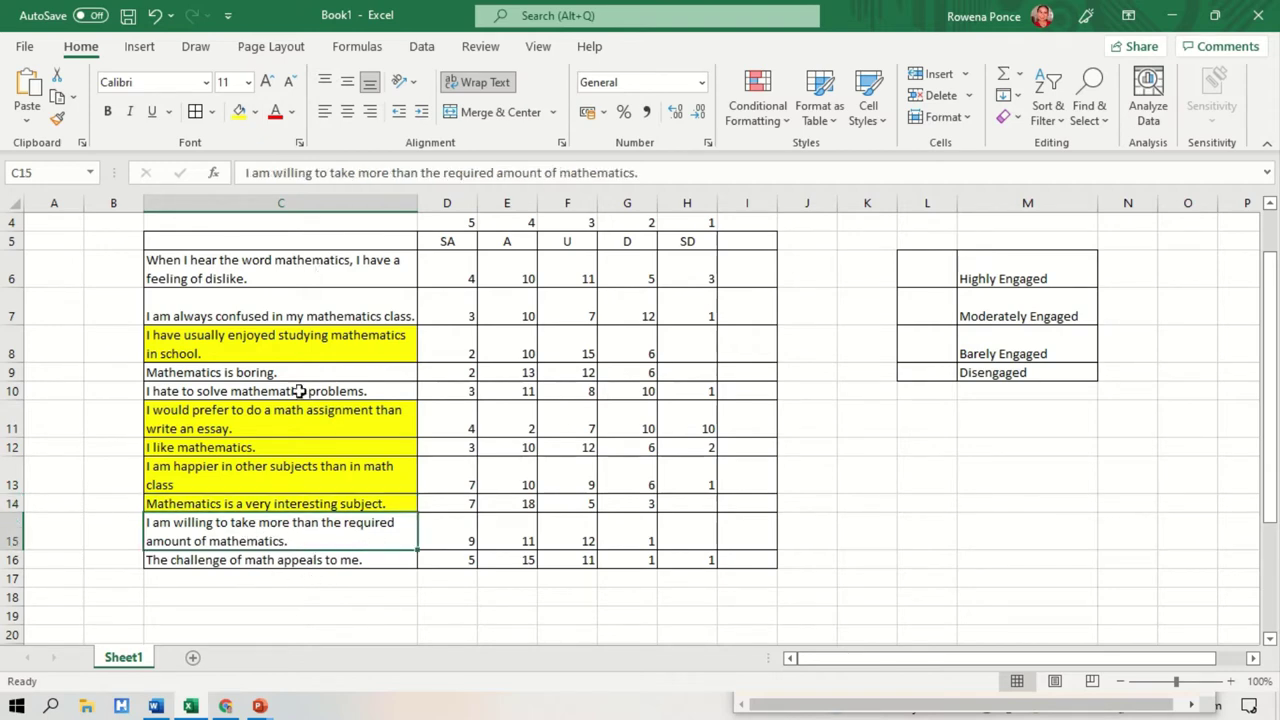
pyautogui.click(240, 112)
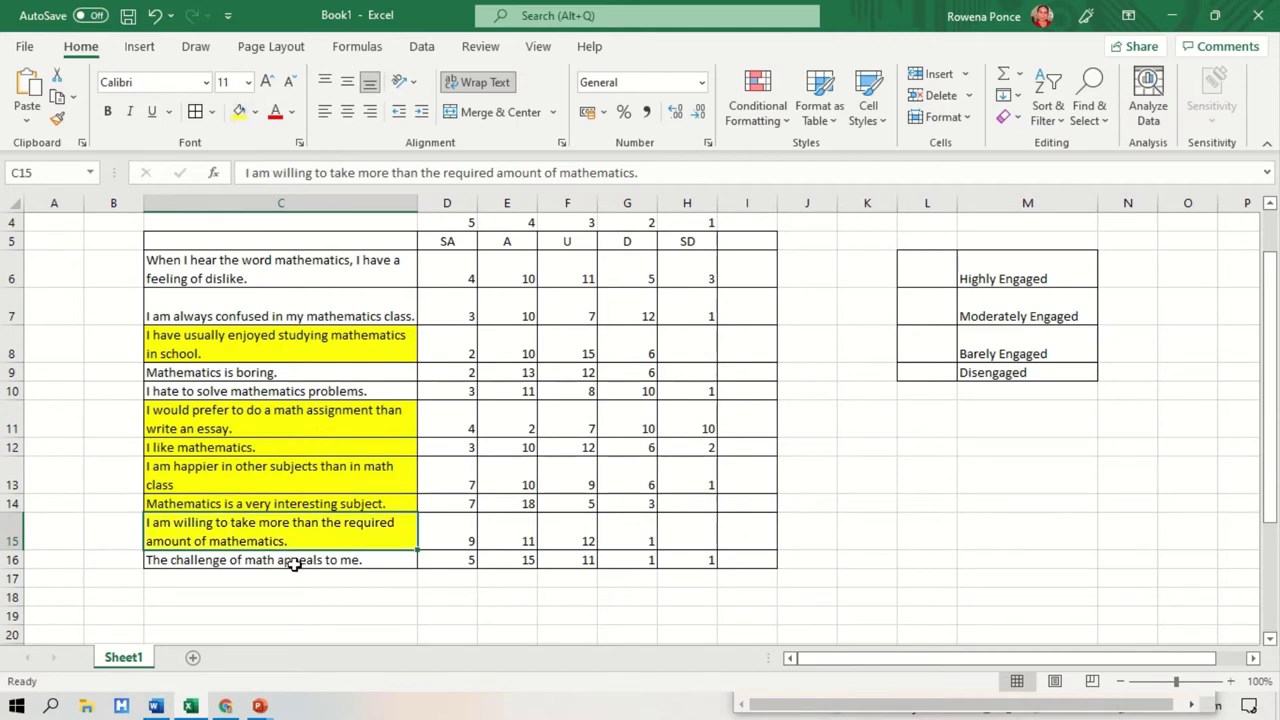
pyautogui.click(300, 560)
pyautogui.click(240, 112)
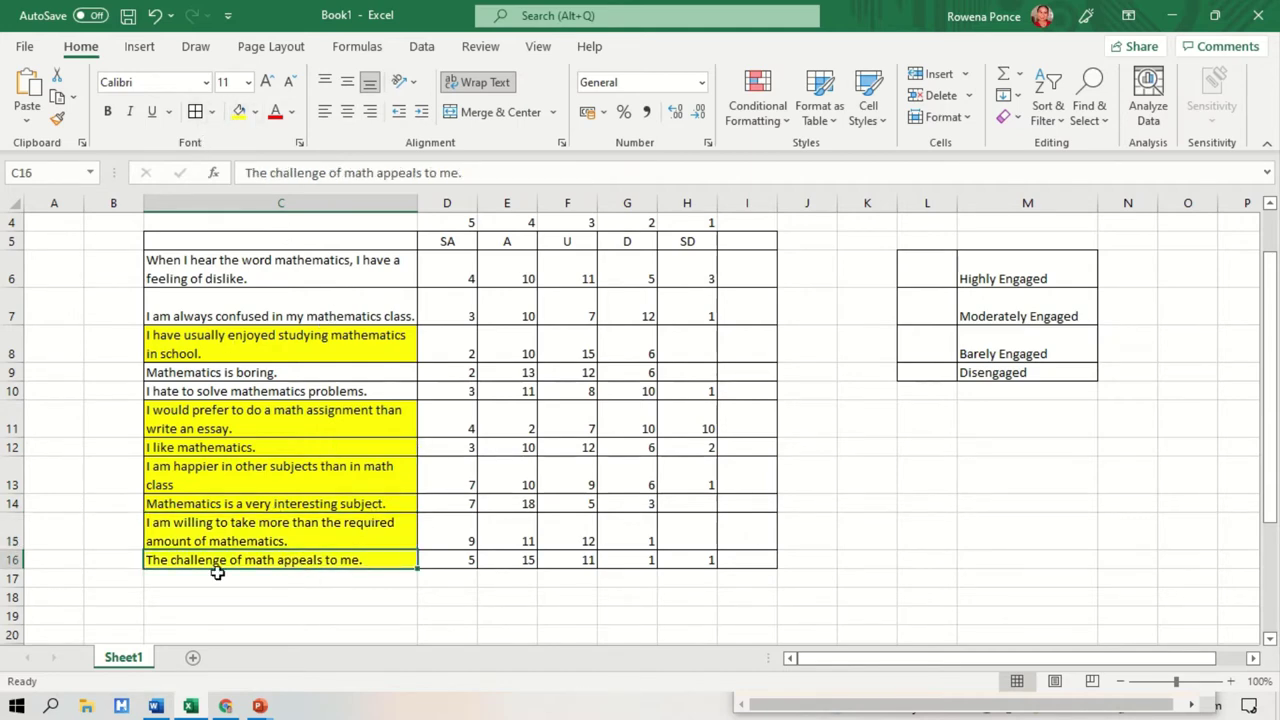
# Replace the yellow fill of "I am happier in other subjects than in math class" in C13 with white
pyautogui.click(286, 476)
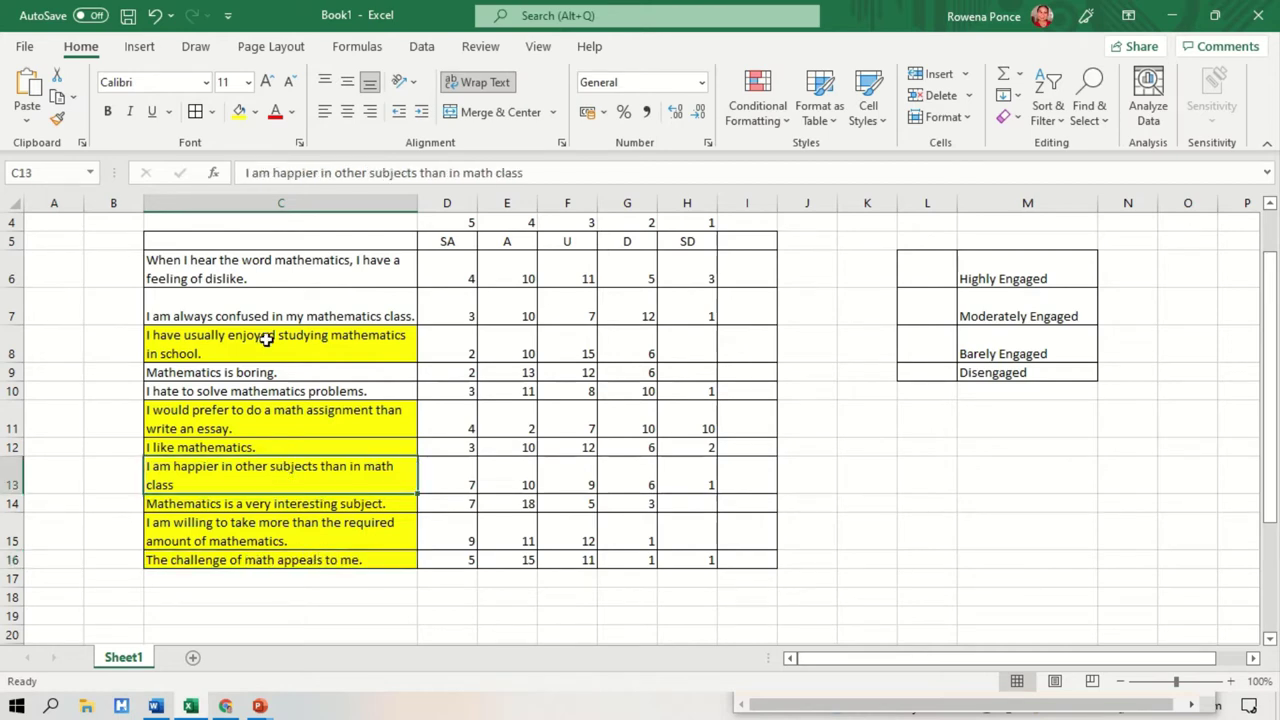
pyautogui.click(255, 111)
pyautogui.click(240, 163)
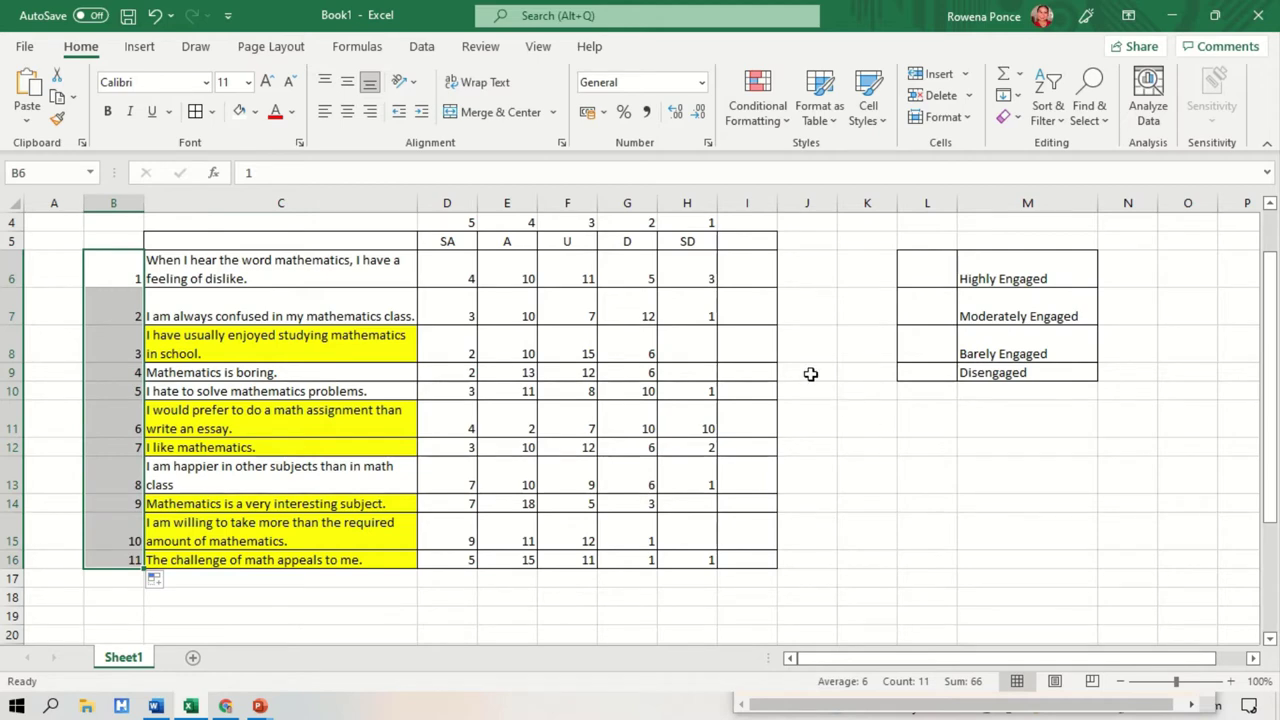
# Fill the row 4 weights, D4 to I4, with yellow
pyautogui.scroll(1, 820, 390)
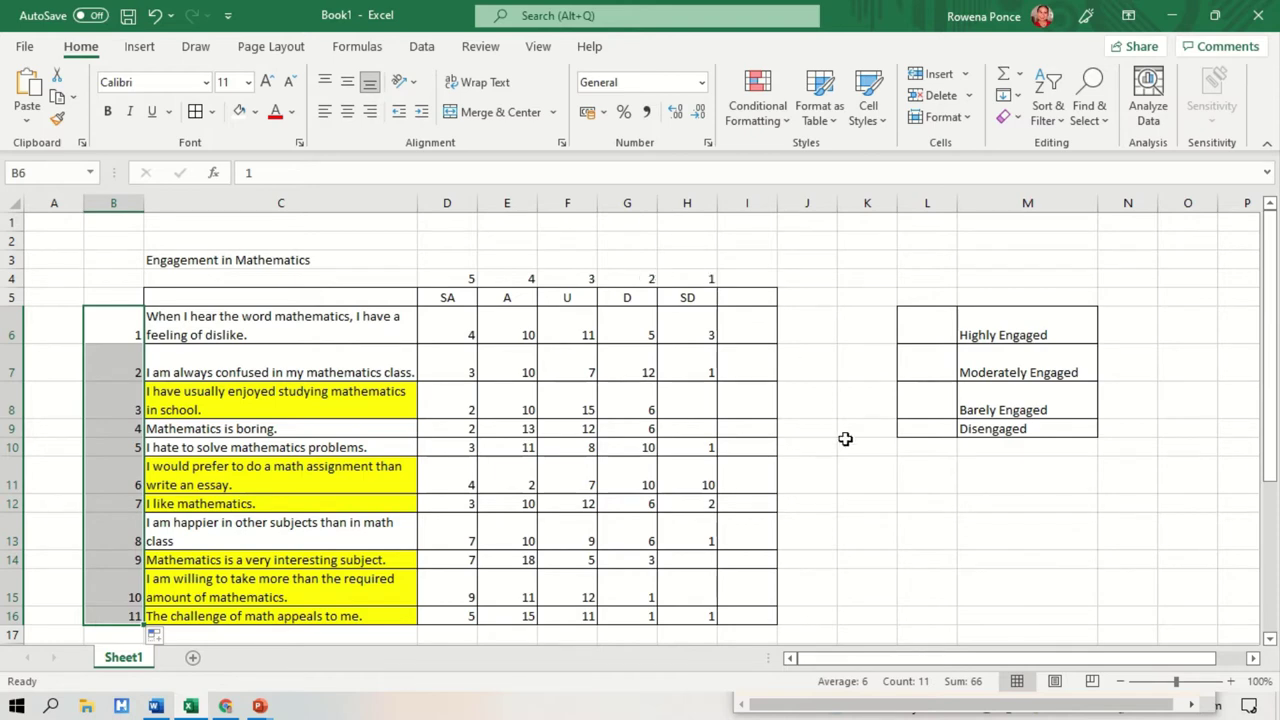
pyautogui.moveTo(436, 278); pyautogui.dragTo(741, 271)
pyautogui.click(255, 112)
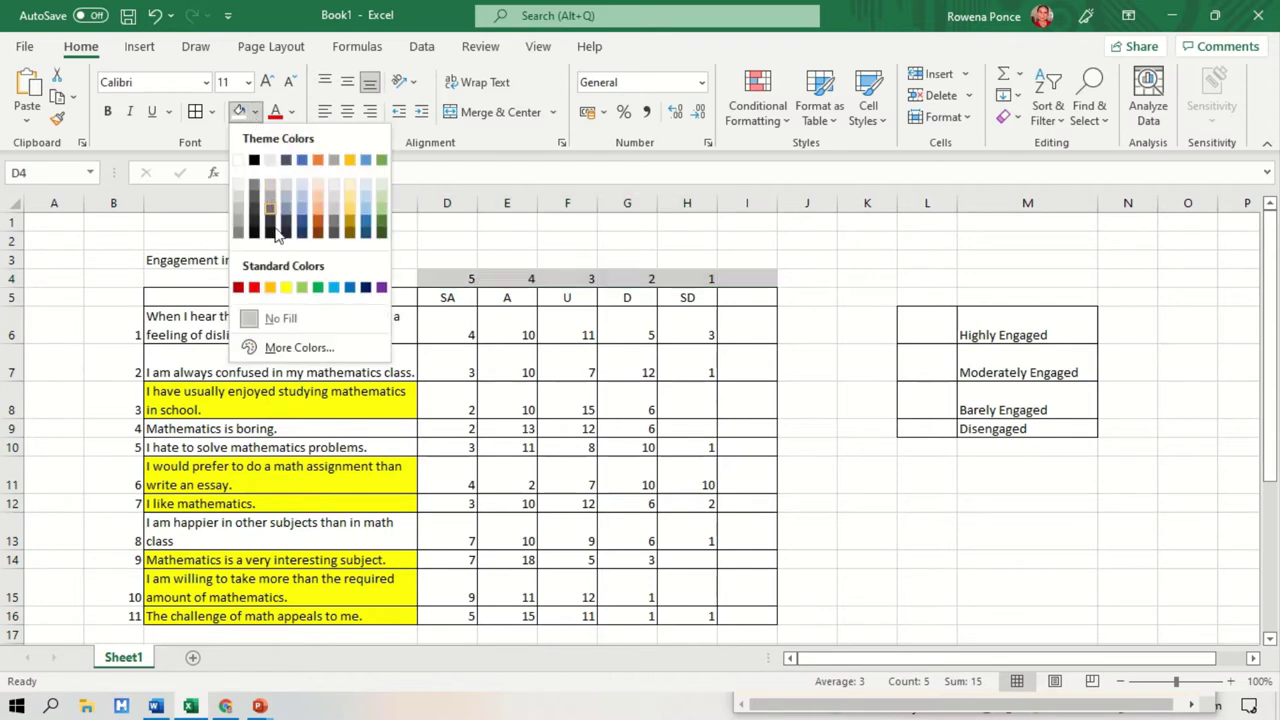
pyautogui.click(286, 287)
# Label the yellow weight row "positive" in J4
pyautogui.click(815, 281)
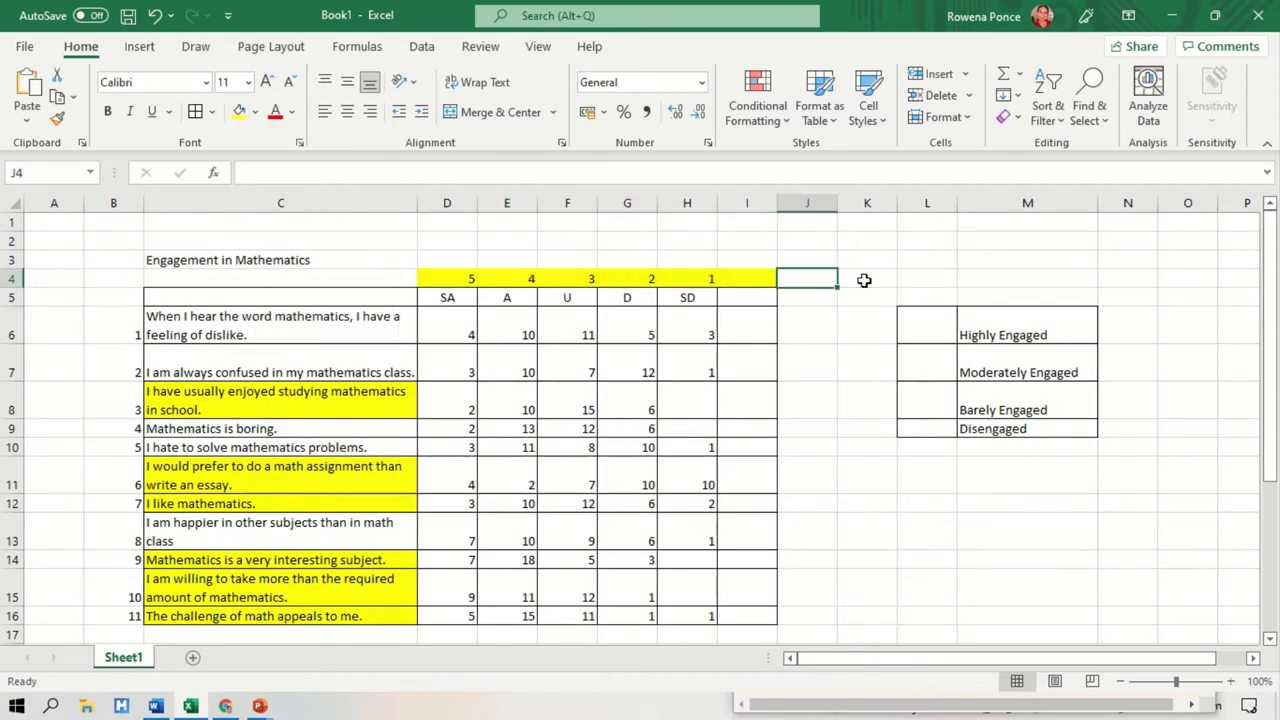
pyautogui.write('po')
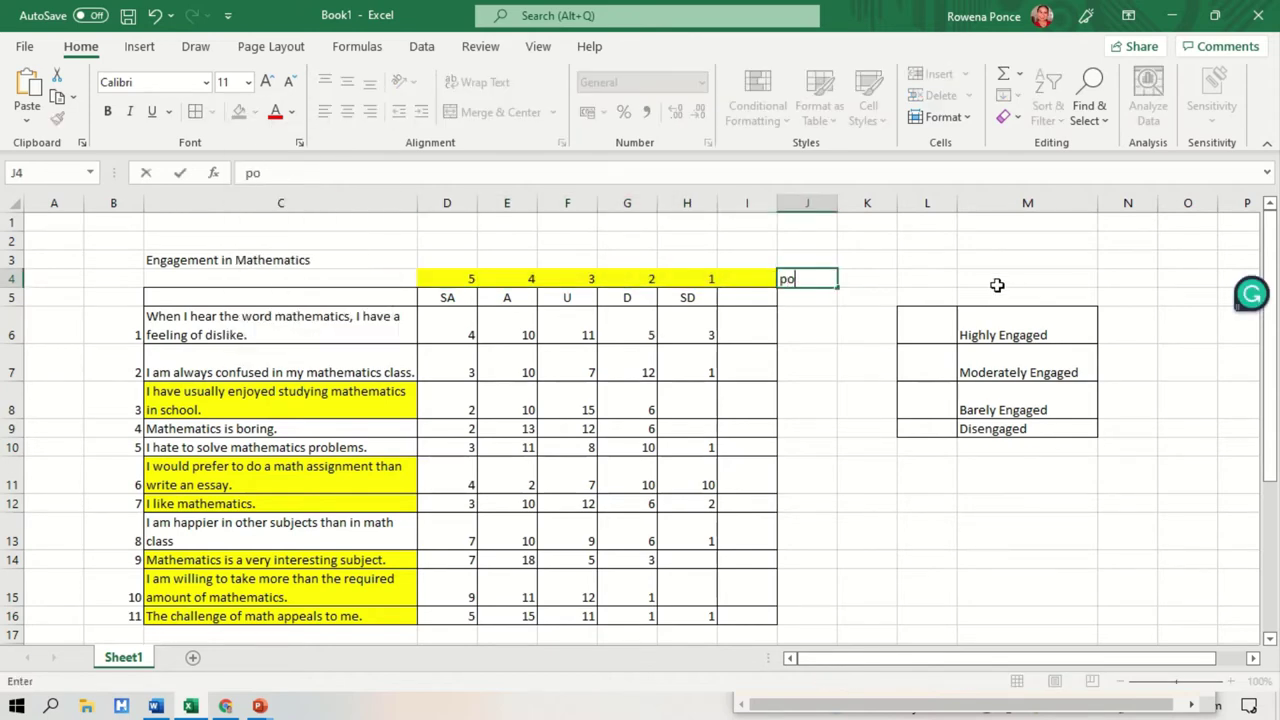
pyautogui.write('sitive')
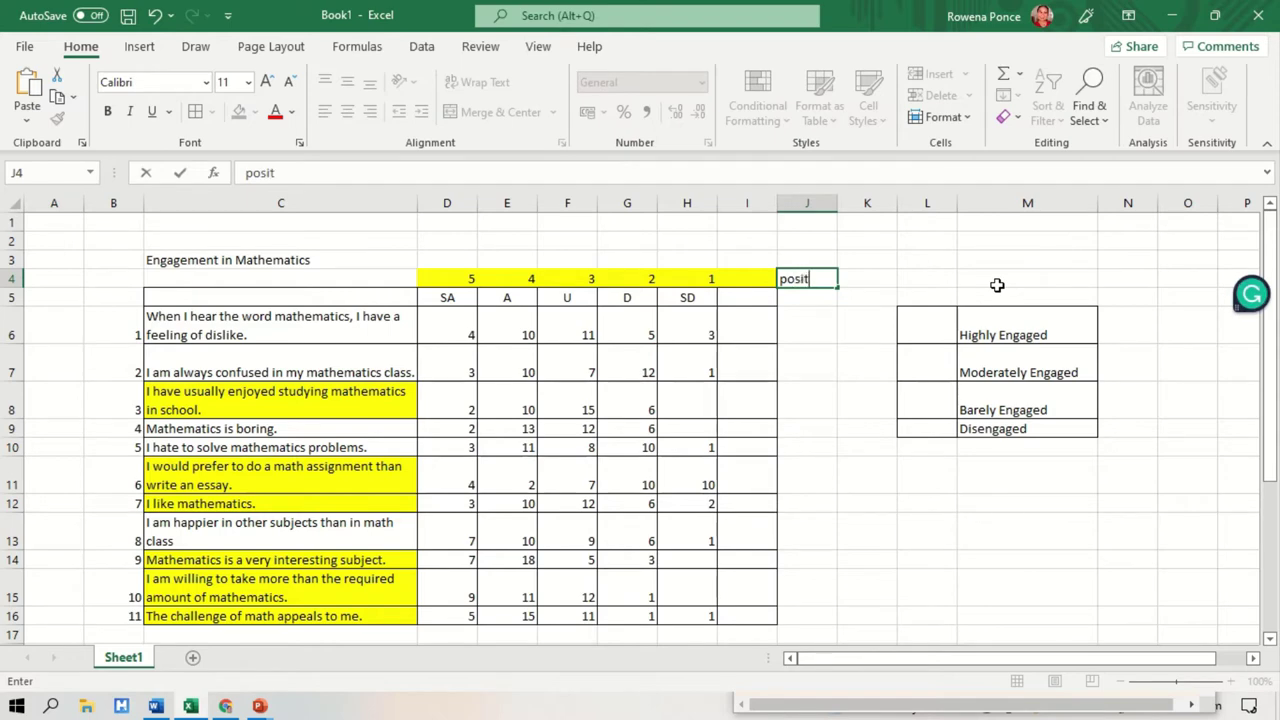
pyautogui.click(830, 372)
# Enter the reversed weights 1, 2, 3, 4 and 5 in D3 to H3 above the existing weights
pyautogui.click(444, 252)
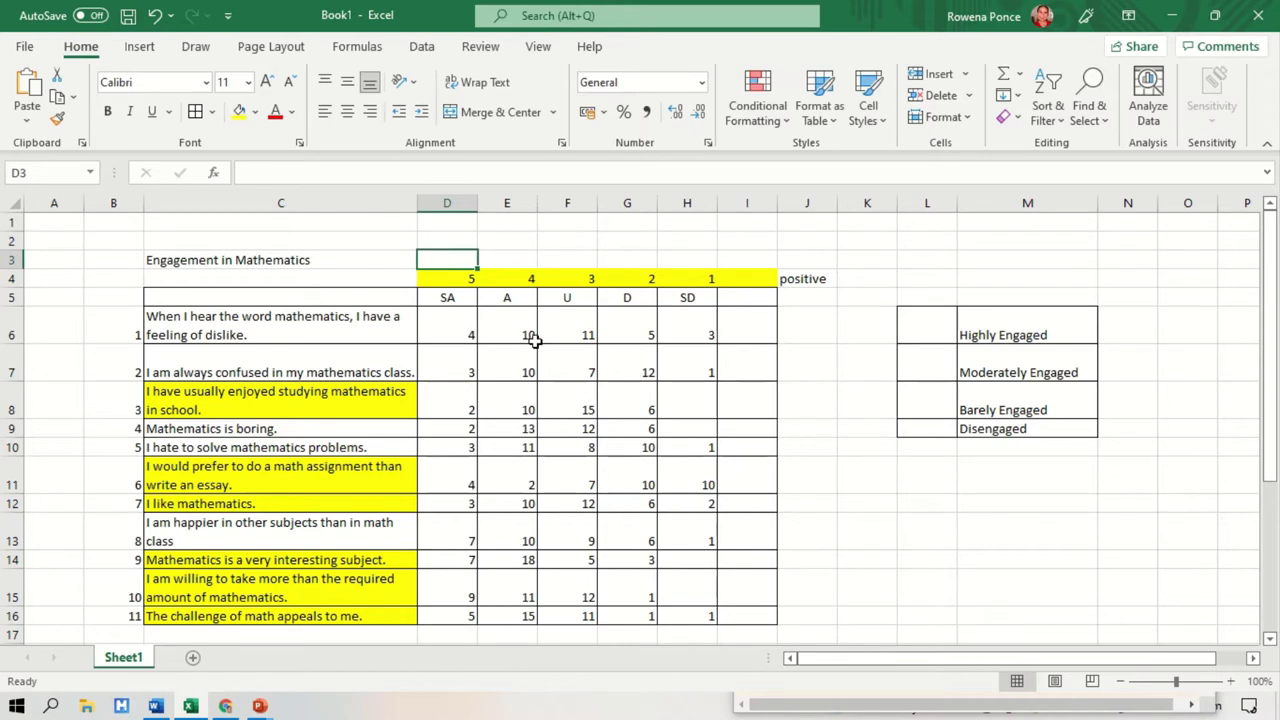
pyautogui.write('1')
pyautogui.press('Tab')
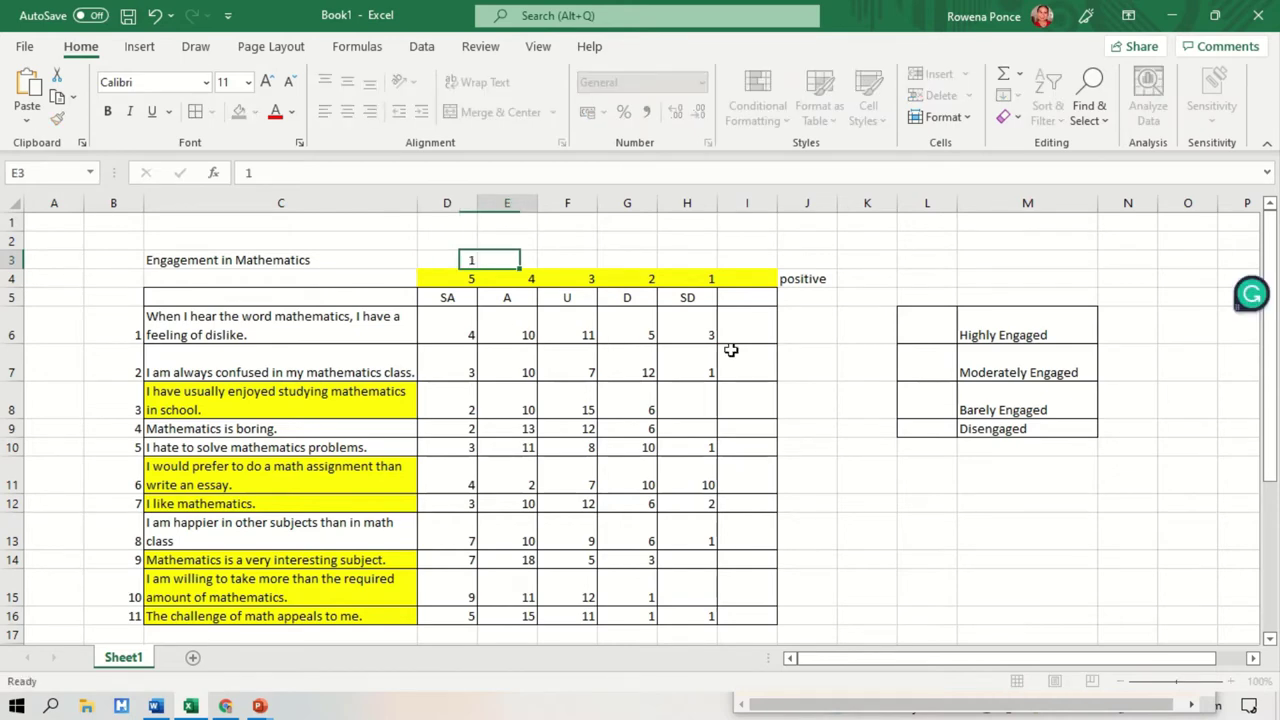
pyautogui.write('2')
pyautogui.press('Tab')
pyautogui.write('3')
pyautogui.press('Tab')
pyautogui.write('4')
pyautogui.press('Tab')
pyautogui.write('5')
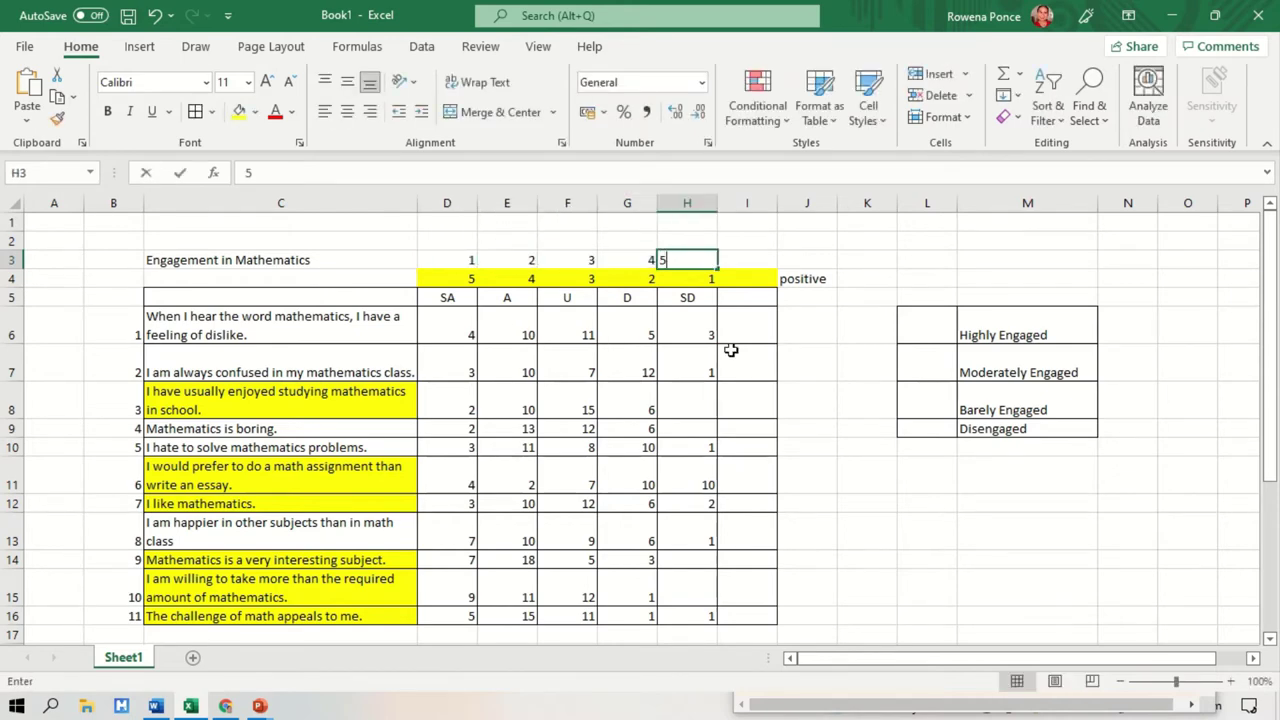
pyautogui.click(807, 428)
# Fill the reversed weight row, D3 to I3, with light green
pyautogui.moveTo(471, 259); pyautogui.dragTo(710, 260)
pyautogui.click(790, 255)
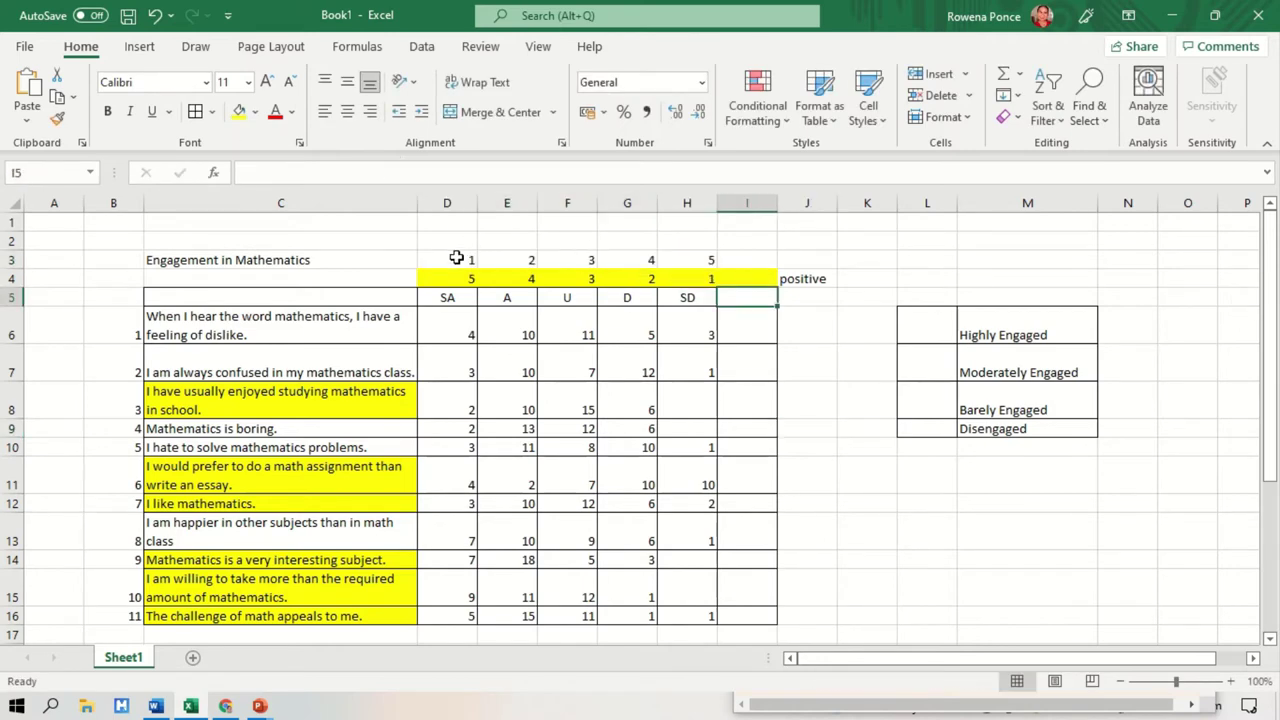
pyautogui.moveTo(466, 254); pyautogui.dragTo(765, 255)
pyautogui.click(255, 112)
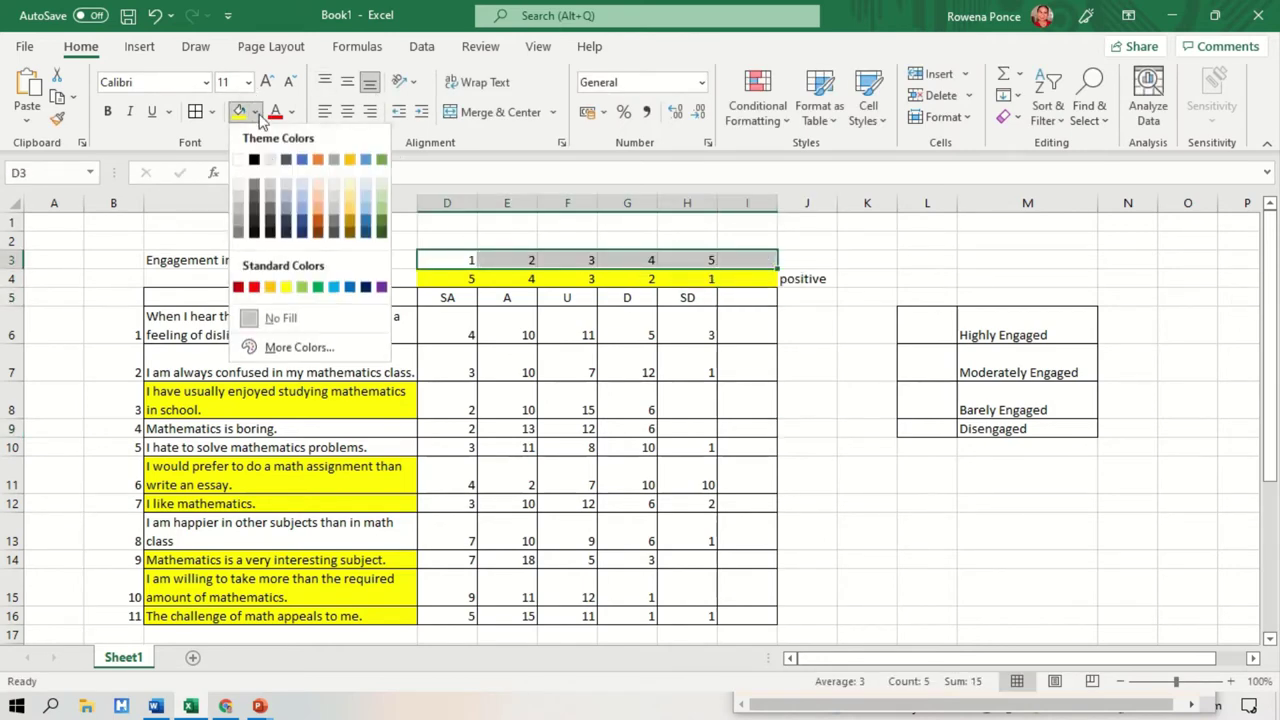
pyautogui.click(302, 289)
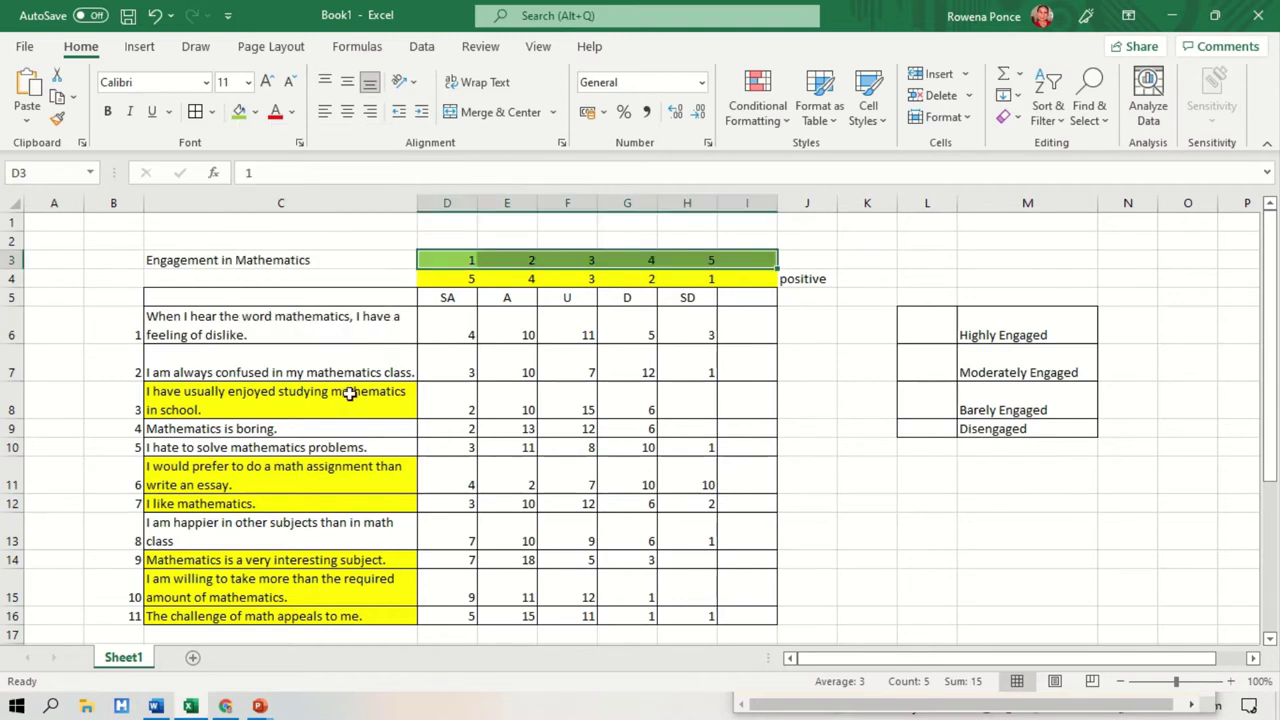
# Fill the negative statements in C6, C7, C9, C10 and C13 with the same light green
pyautogui.scroll(-1, 240, 334)
pyautogui.moveTo(191, 263); pyautogui.dragTo(196, 310)
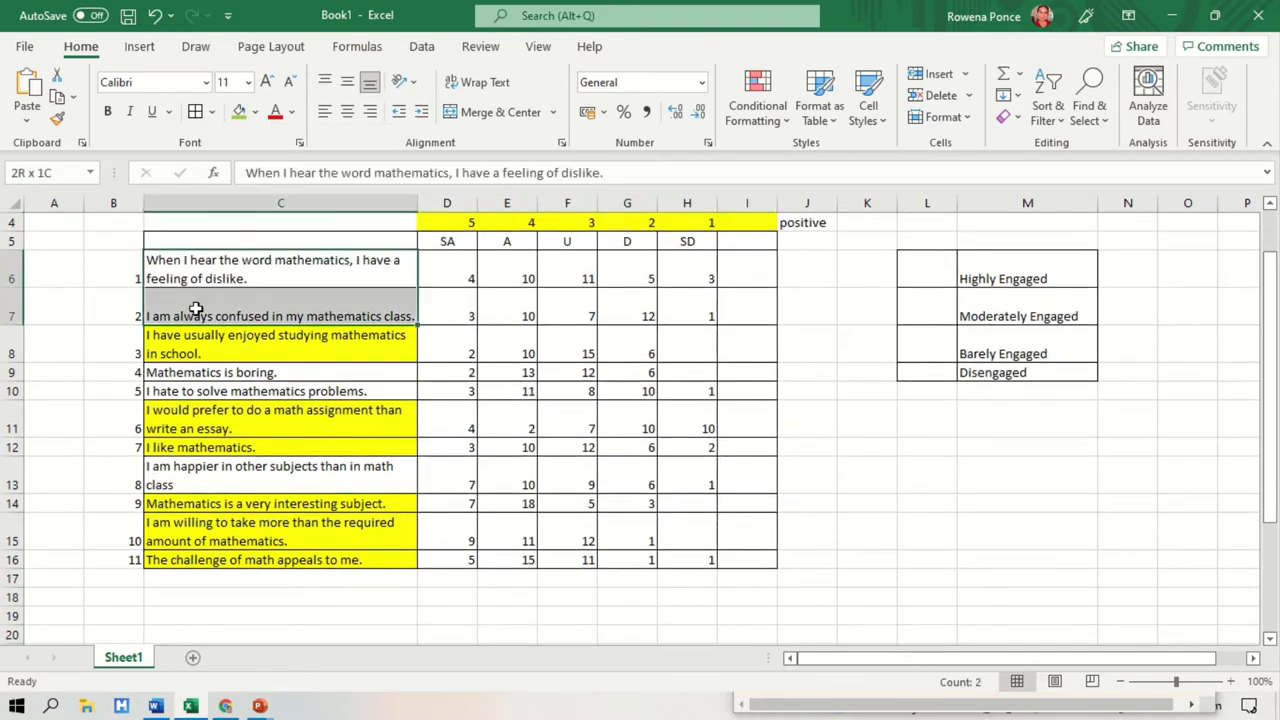
pyautogui.click(238, 112)
pyautogui.click(226, 376)
pyautogui.moveTo(226, 380); pyautogui.dragTo(226, 395)
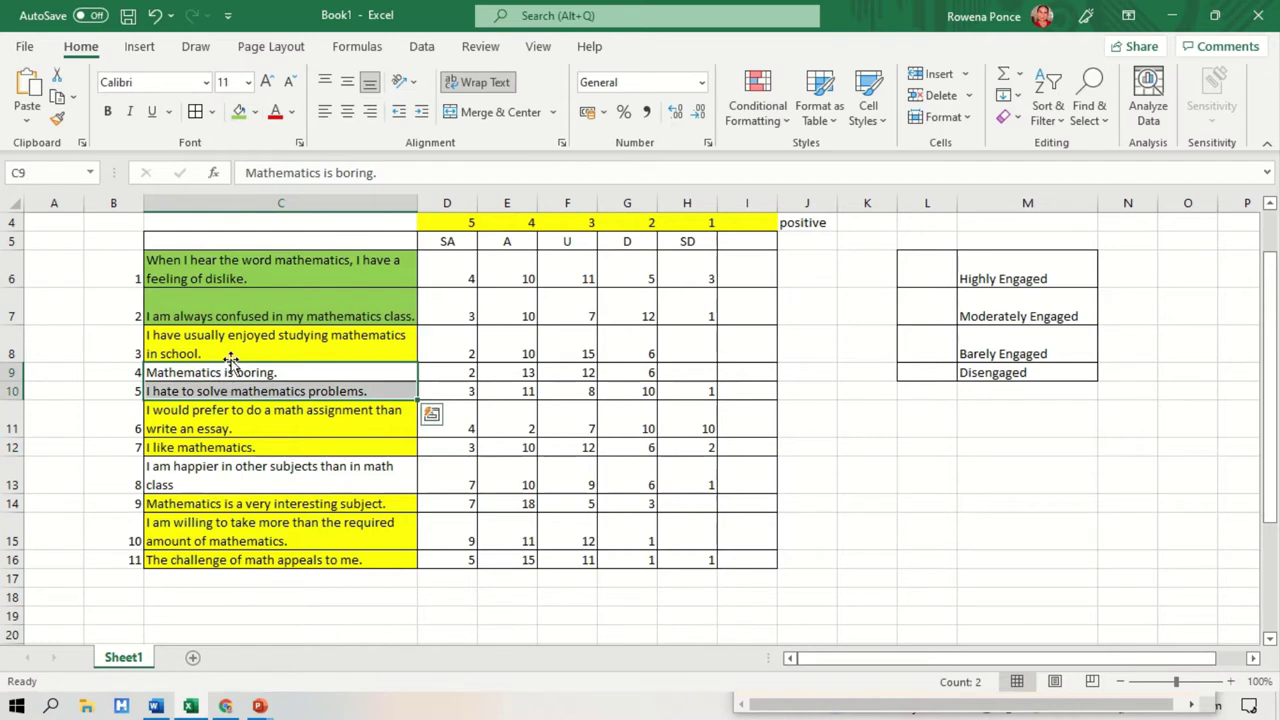
pyautogui.keyDown('ctrl'); pyautogui.click(280, 475); pyautogui.keyUp('ctrl')
pyautogui.click(238, 112)
pyautogui.click(807, 270)
pyautogui.scroll(1, 837, 463)
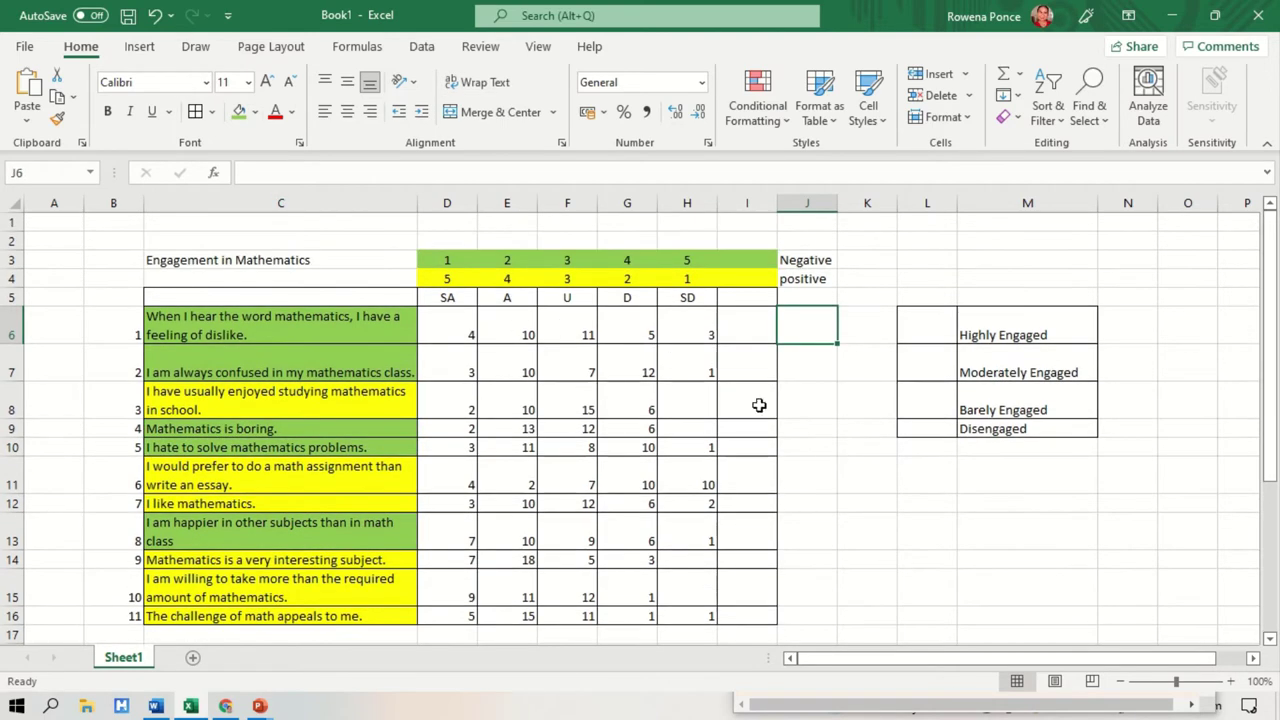
pyautogui.click(829, 390)
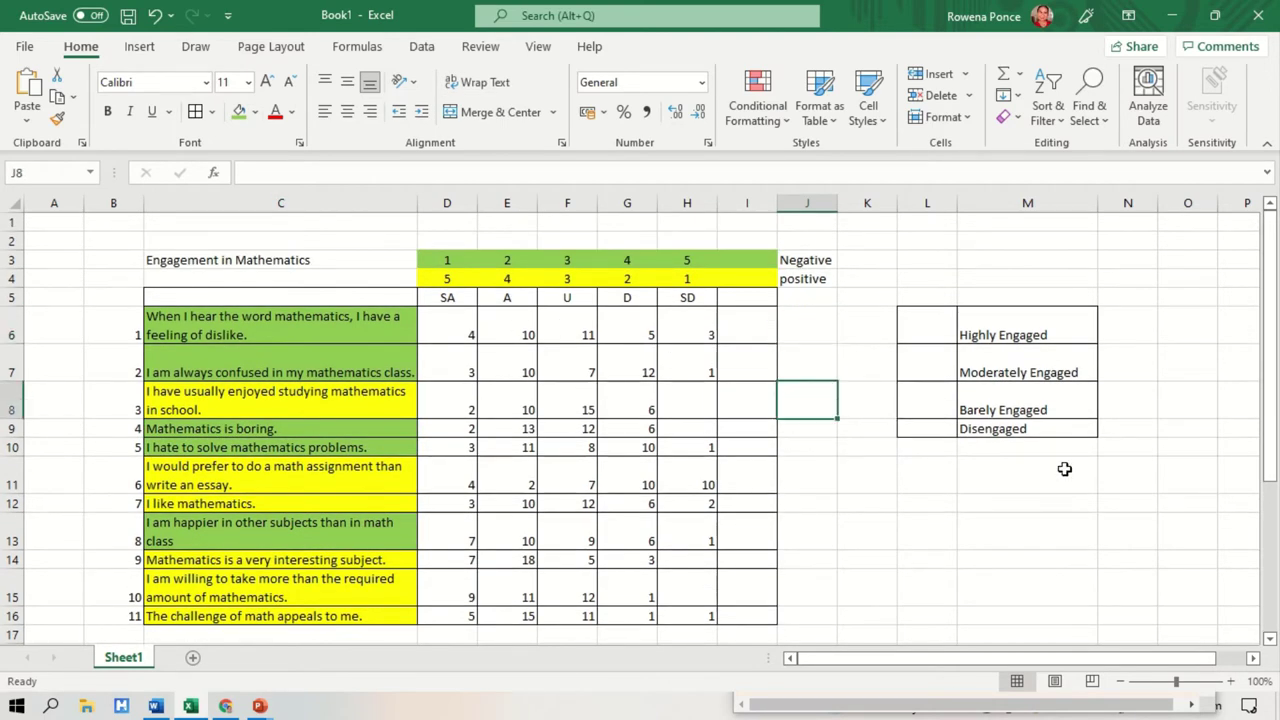
pyautogui.scroll(-2, 1063, 466)
pyautogui.scroll(2, 1063, 466)
pyautogui.scroll(-1, 1181, 479)
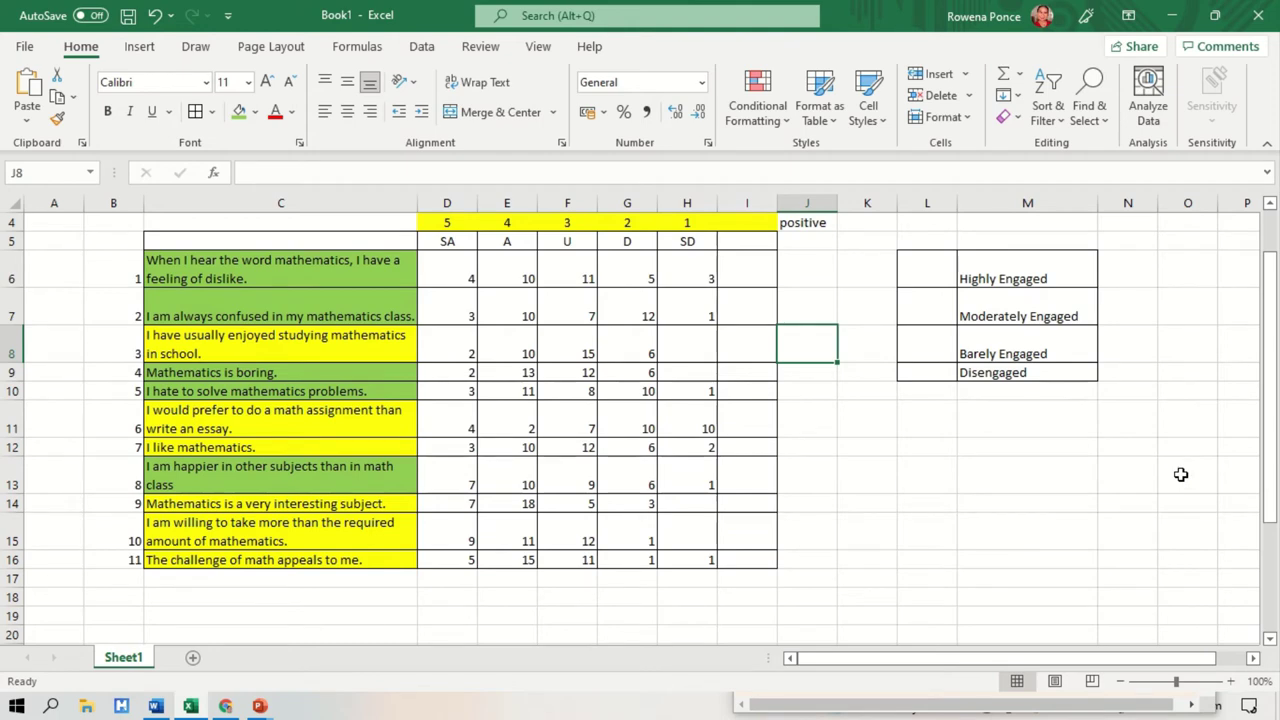
pyautogui.scroll(1, 1181, 474)
# Collapse the ribbon and handwrite the first weighted terms, (4×1) + (10×2), below the engagement-level table
pyautogui.hotkey('ctrl', 'F1')
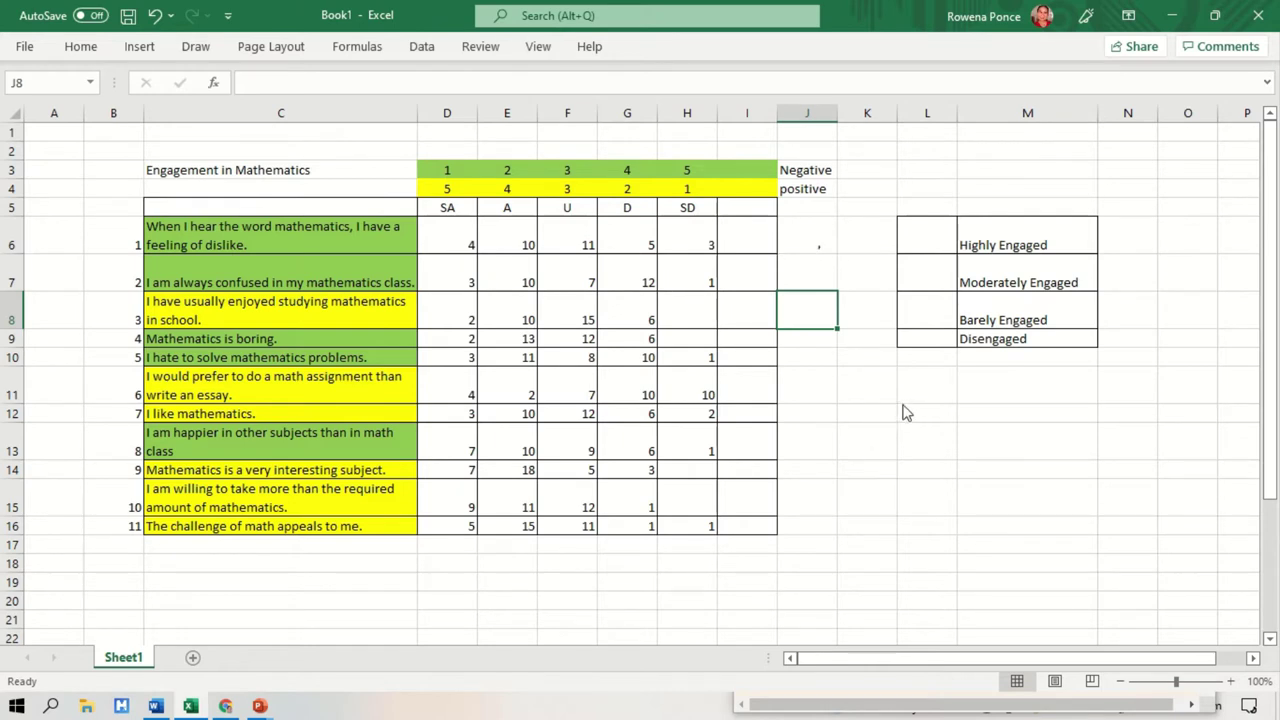
pyautogui.moveTo(897, 408)
pyautogui.mouseDown()
pyautogui.moveTo(922, 404)
pyautogui.moveTo(920, 418)
pyautogui.mouseUp()
pyautogui.moveTo(931, 394)
pyautogui.mouseDown()
pyautogui.moveTo(930, 414)
pyautogui.moveTo(886, 420)
pyautogui.mouseUp()
pyautogui.moveTo(942, 387)
pyautogui.mouseDown()
pyautogui.moveTo(946, 413)
pyautogui.moveTo(972, 398)
pyautogui.moveTo(985, 414)
pyautogui.moveTo(998, 408)
pyautogui.mouseUp()
pyautogui.moveTo(1012, 388); pyautogui.dragTo(1038, 410)
pyautogui.moveTo(1038, 386)
pyautogui.mouseDown()
pyautogui.moveTo(1022, 410)
pyautogui.moveTo(1060, 414)
pyautogui.mouseUp()
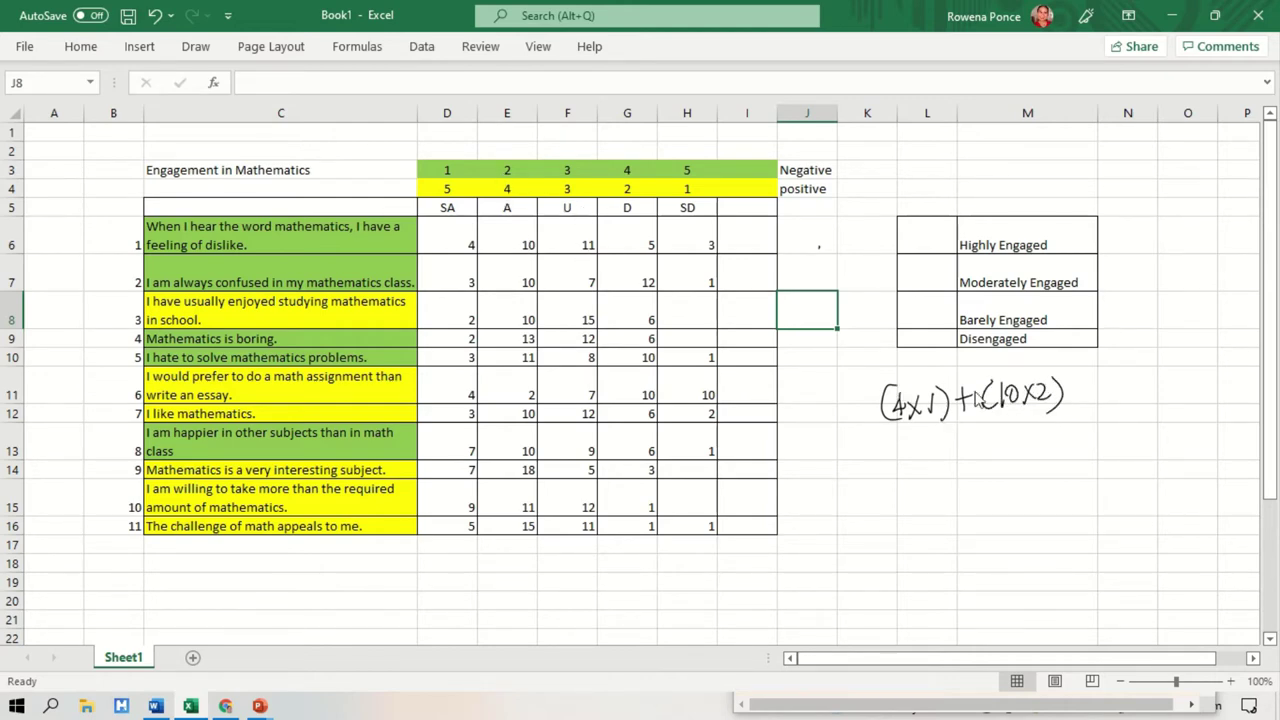
# Extend the handwritten weighted expression for the first statement with + (11×3) + (5×4) + (3×5)
pyautogui.moveTo(1068, 397); pyautogui.dragTo(1088, 396)
pyautogui.moveTo(1098, 380)
pyautogui.mouseDown()
pyautogui.moveTo(1095, 408)
pyautogui.moveTo(1112, 405)
pyautogui.mouseUp()
pyautogui.moveTo(1118, 384)
pyautogui.mouseDown()
pyautogui.moveTo(1133, 402)
pyautogui.moveTo(1118, 402)
pyautogui.mouseUp()
pyautogui.moveTo(1139, 384); pyautogui.dragTo(1140, 406)
pyautogui.moveTo(1157, 380)
pyautogui.mouseDown()
pyautogui.moveTo(1160, 406)
pyautogui.moveTo(1177, 400)
pyautogui.mouseUp()
pyautogui.moveTo(1168, 389); pyautogui.dragTo(1186, 387)
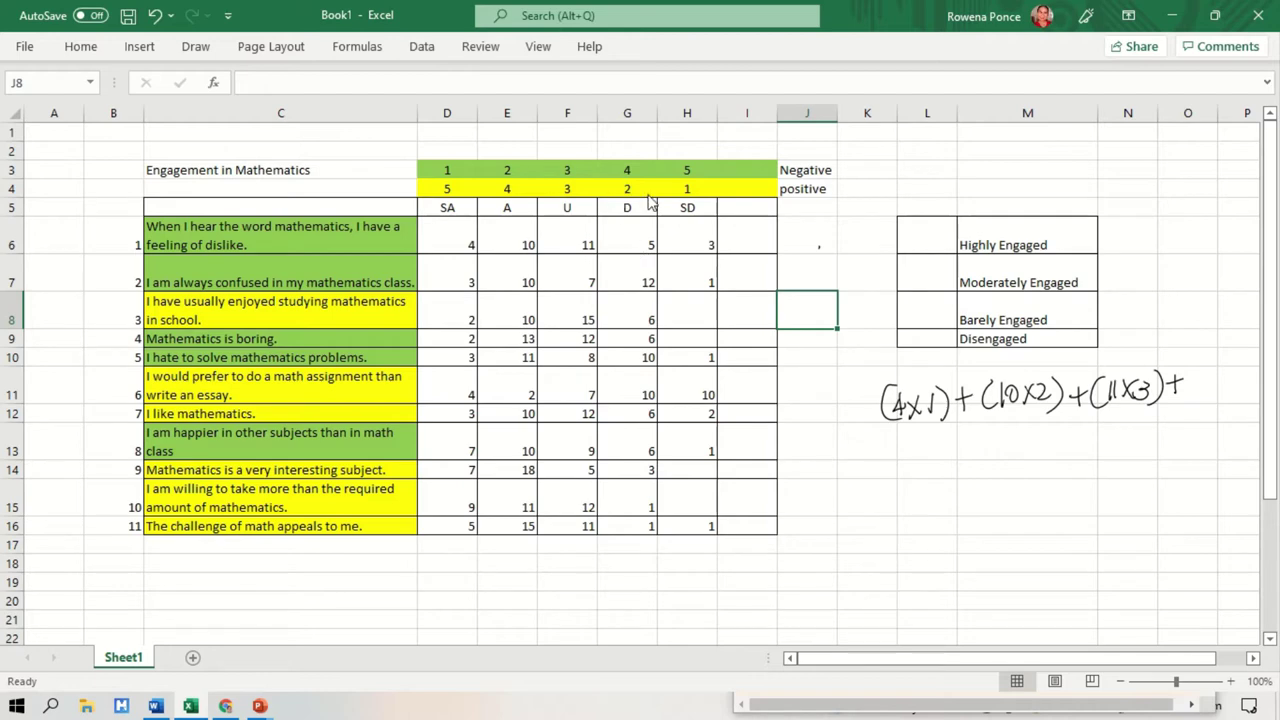
pyautogui.moveTo(1192, 372)
pyautogui.mouseDown()
pyautogui.moveTo(1186, 406)
pyautogui.moveTo(1216, 376)
pyautogui.moveTo(1226, 388)
pyautogui.mouseUp()
pyautogui.moveTo(1226, 376); pyautogui.dragTo(1214, 388)
pyautogui.moveTo(1234, 372); pyautogui.dragTo(1238, 402)
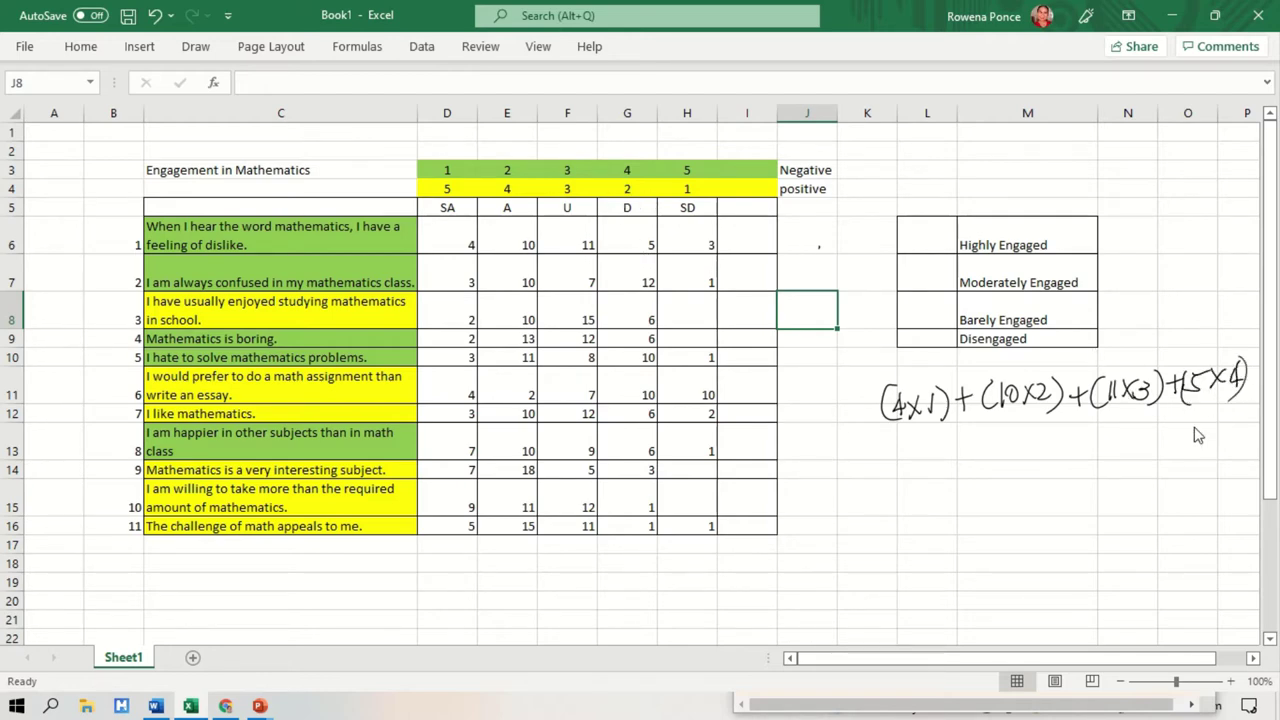
pyautogui.moveTo(1072, 660); pyautogui.dragTo(1103, 678)
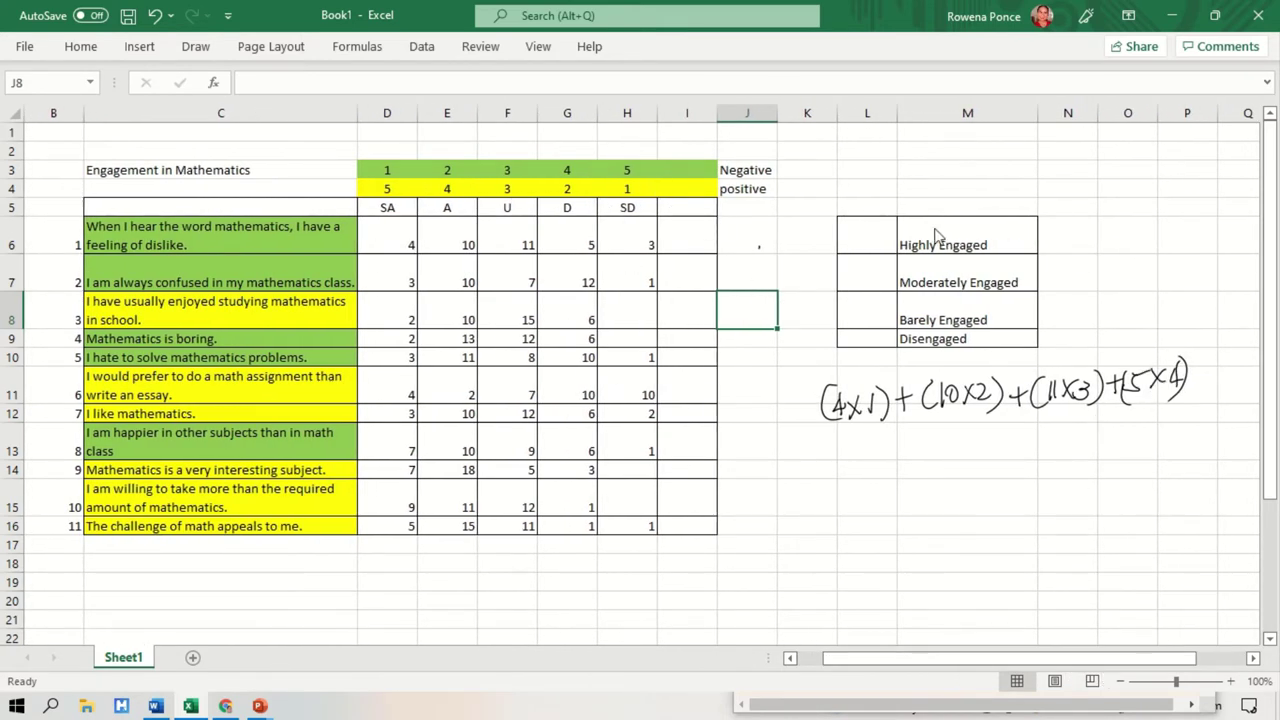
pyautogui.moveTo(1192, 380); pyautogui.dragTo(1210, 380)
pyautogui.moveTo(1200, 368)
pyautogui.mouseDown()
pyautogui.moveTo(1200, 394)
pyautogui.moveTo(1218, 404)
pyautogui.moveTo(1248, 396)
pyautogui.moveTo(1232, 384)
pyautogui.moveTo(1250, 386)
pyautogui.moveTo(1258, 356)
pyautogui.moveTo(1259, 384)
pyautogui.mouseUp()
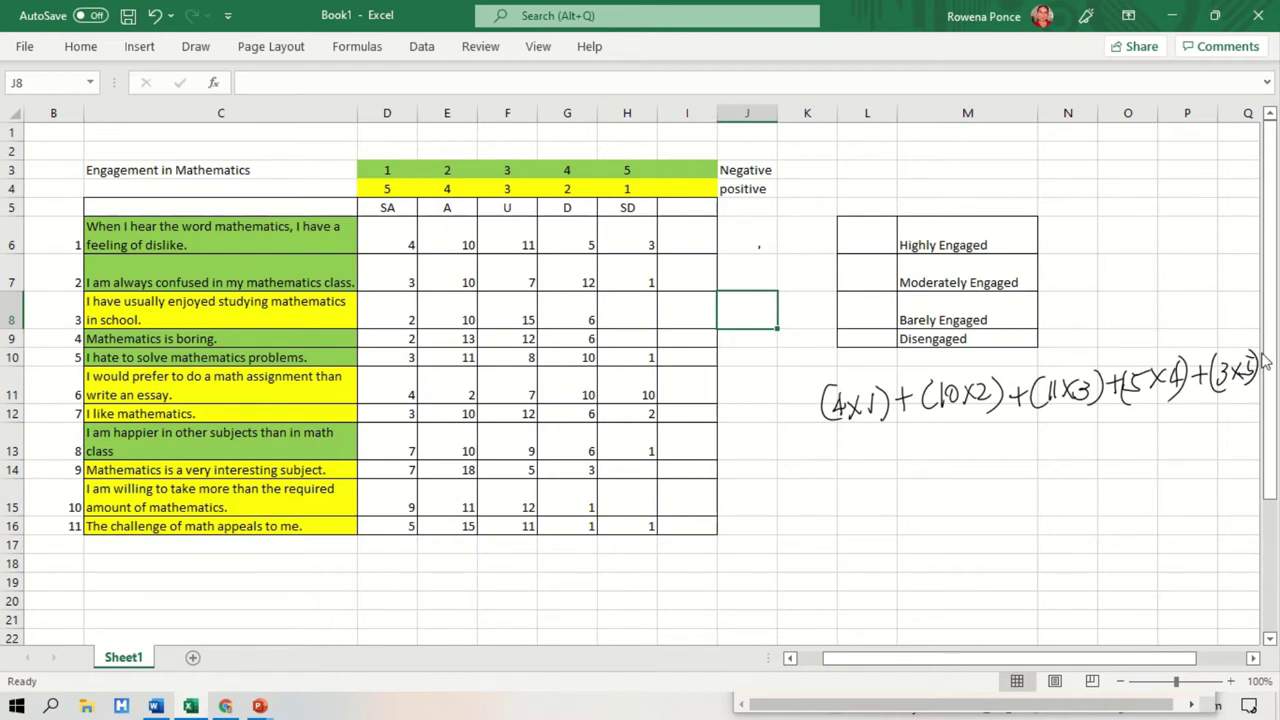
# Draw a fraction line under the whole weighted expression and handwrite 33 as its divisor
pyautogui.moveTo(993, 659)
pyautogui.mouseDown()
pyautogui.moveTo(1022, 665)
pyautogui.moveTo(998, 662)
pyautogui.mouseUp()
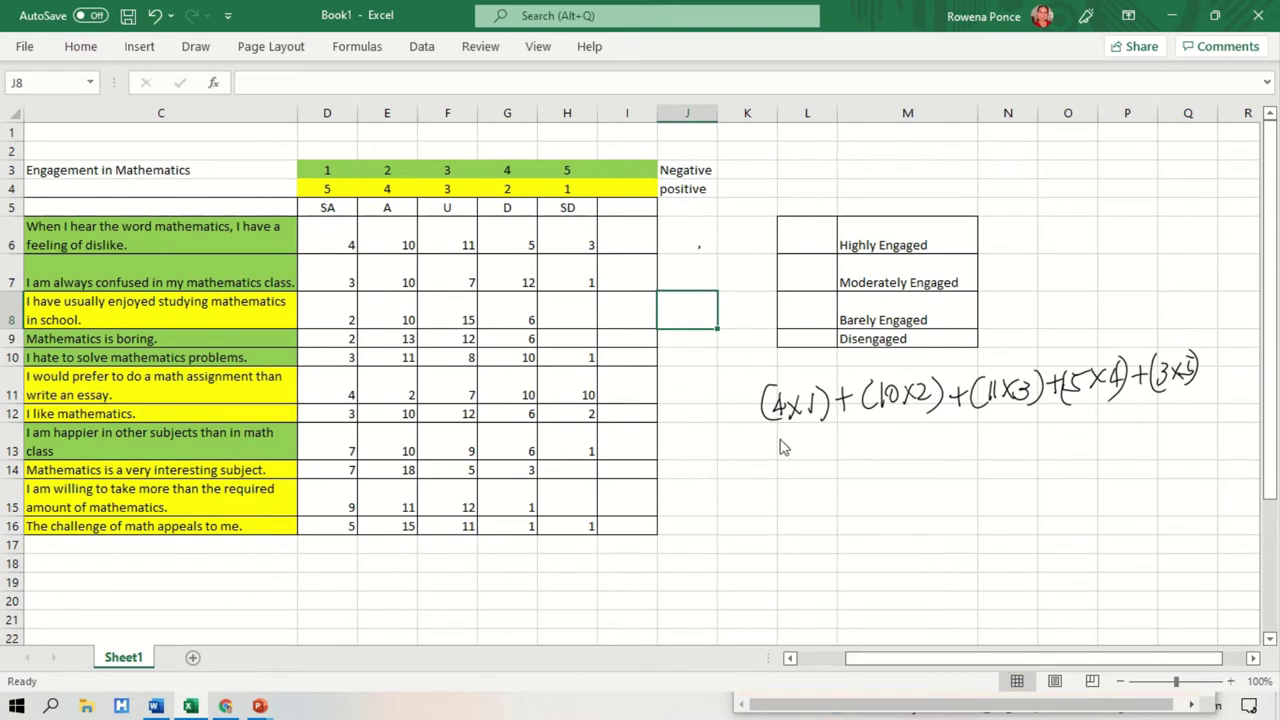
pyautogui.moveTo(771, 435); pyautogui.dragTo(1210, 396)
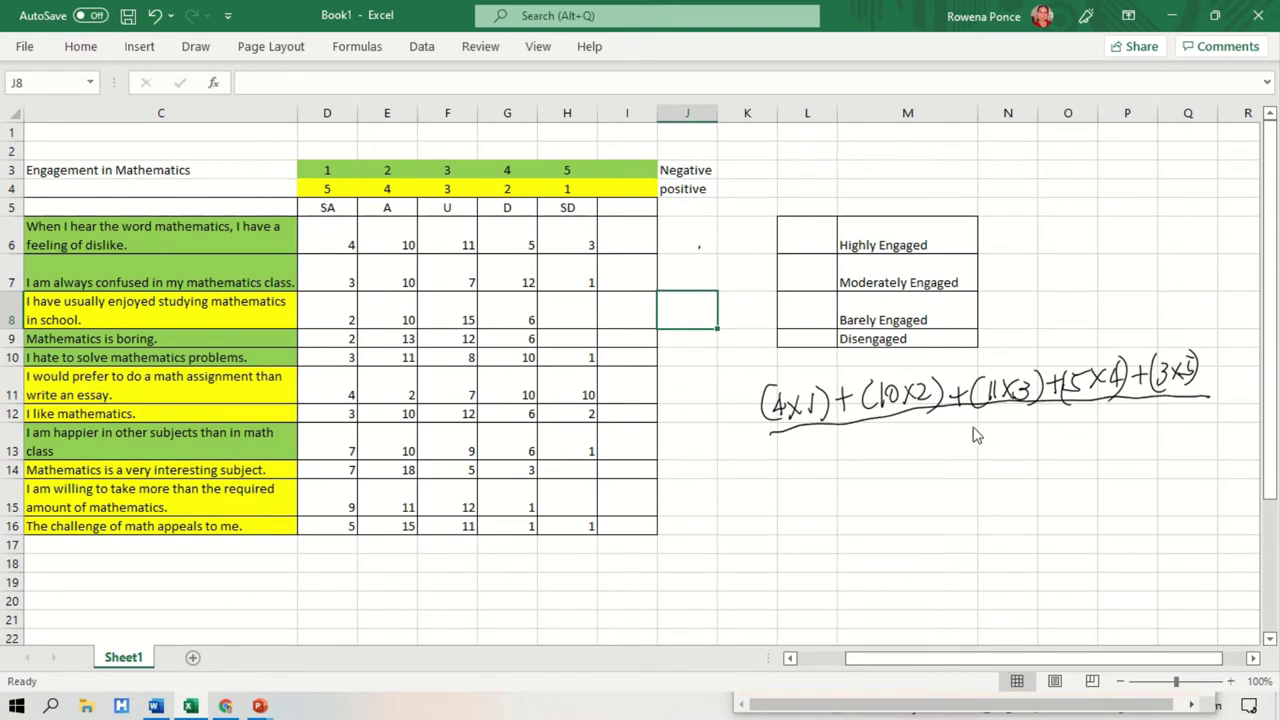
pyautogui.moveTo(958, 422); pyautogui.dragTo(992, 446)
# Handwrite the products 4+20+33+20+15 below the weighted expression
pyautogui.moveTo(895, 496)
pyautogui.mouseDown()
pyautogui.moveTo(886, 514)
pyautogui.moveTo(898, 522)
pyautogui.moveTo(922, 502)
pyautogui.mouseUp()
pyautogui.moveTo(914, 494)
pyautogui.mouseDown()
pyautogui.moveTo(912, 518)
pyautogui.moveTo(946, 512)
pyautogui.mouseUp()
pyautogui.moveTo(954, 498)
pyautogui.mouseDown()
pyautogui.moveTo(972, 514)
pyautogui.moveTo(984, 498)
pyautogui.mouseUp()
pyautogui.moveTo(988, 488)
pyautogui.mouseDown()
pyautogui.moveTo(992, 506)
pyautogui.moveTo(1014, 490)
pyautogui.moveTo(1012, 506)
pyautogui.mouseUp()
pyautogui.moveTo(1028, 490); pyautogui.dragTo(1046, 488)
pyautogui.moveTo(1036, 478)
pyautogui.mouseDown()
pyautogui.moveTo(1034, 500)
pyautogui.moveTo(1106, 478)
pyautogui.mouseUp()
pyautogui.moveTo(1118, 462); pyautogui.dragTo(1122, 488)
pyautogui.moveTo(1122, 462); pyautogui.dragTo(1133, 459)
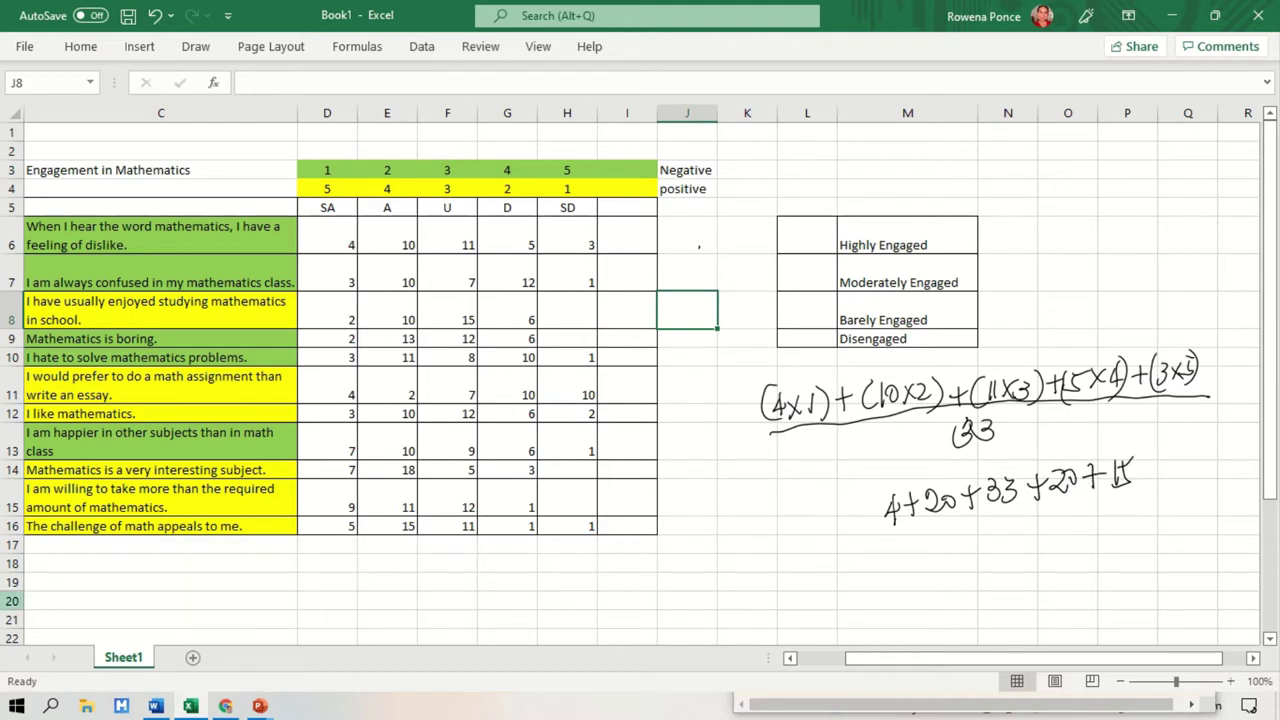
# Search for and open the Calculator app, placing it so that the handwritten products stay readable
pyautogui.click(51, 706)
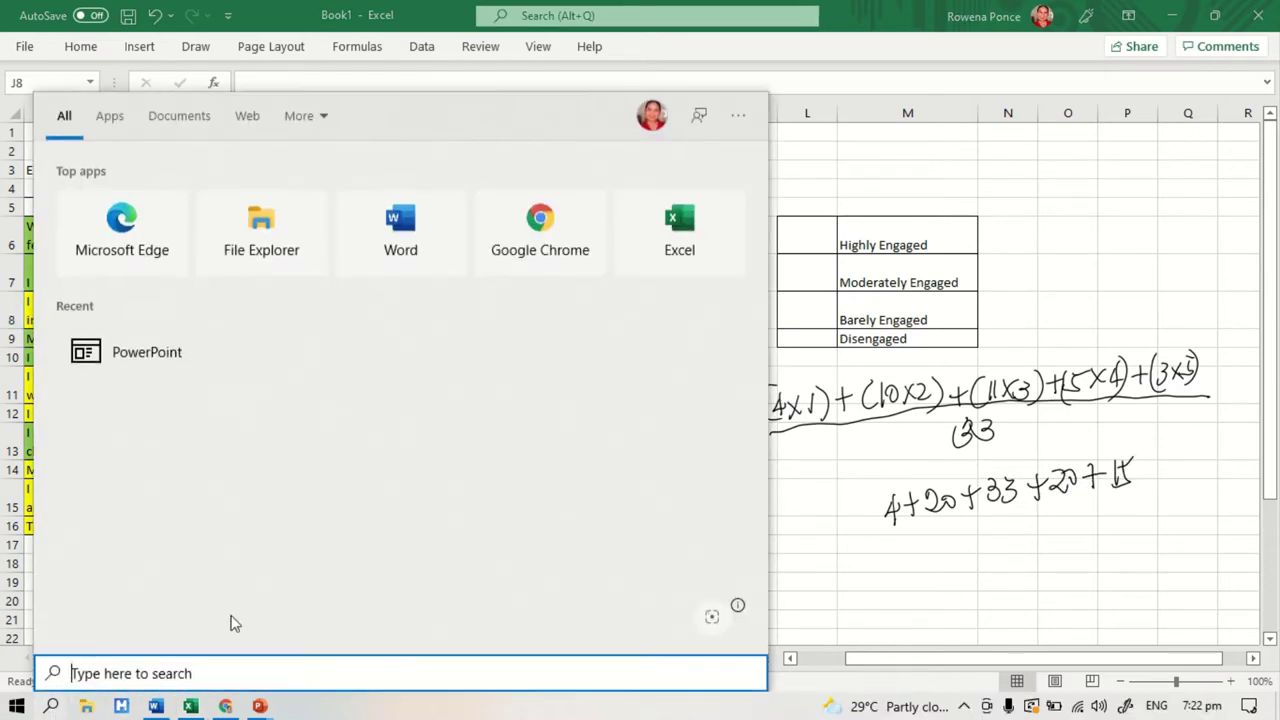
pyautogui.write('ca')
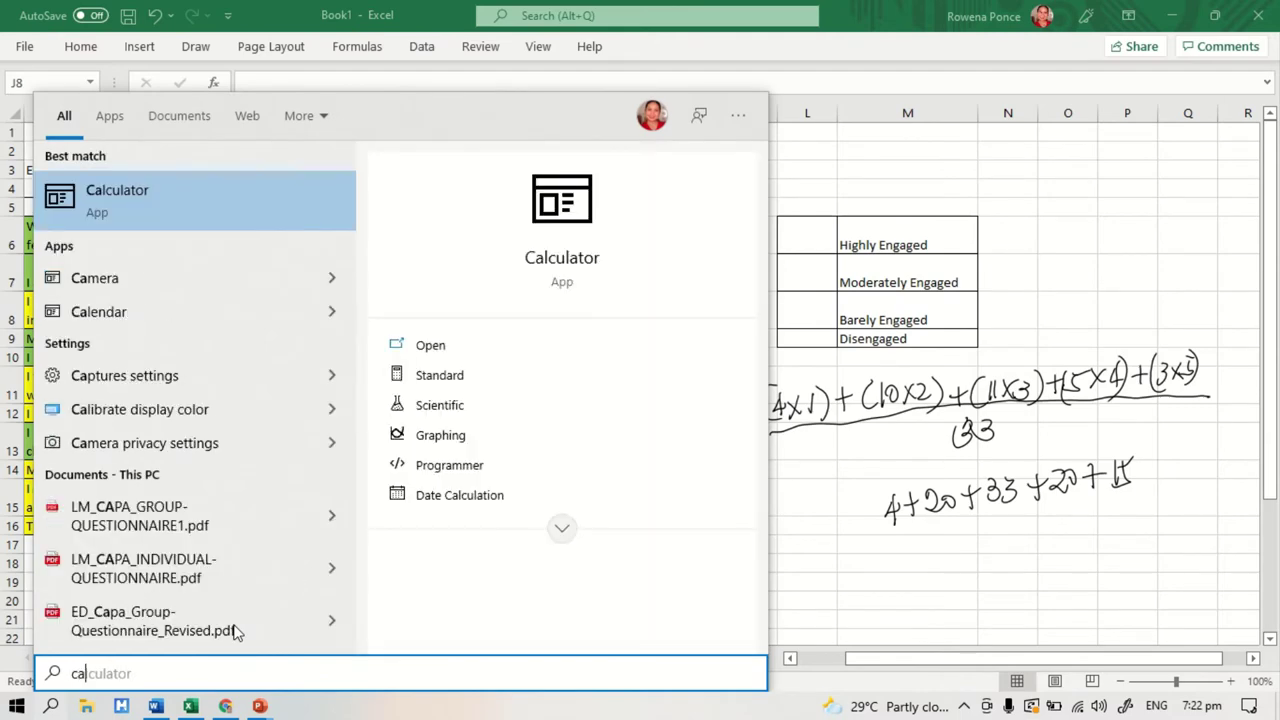
pyautogui.click(188, 190)
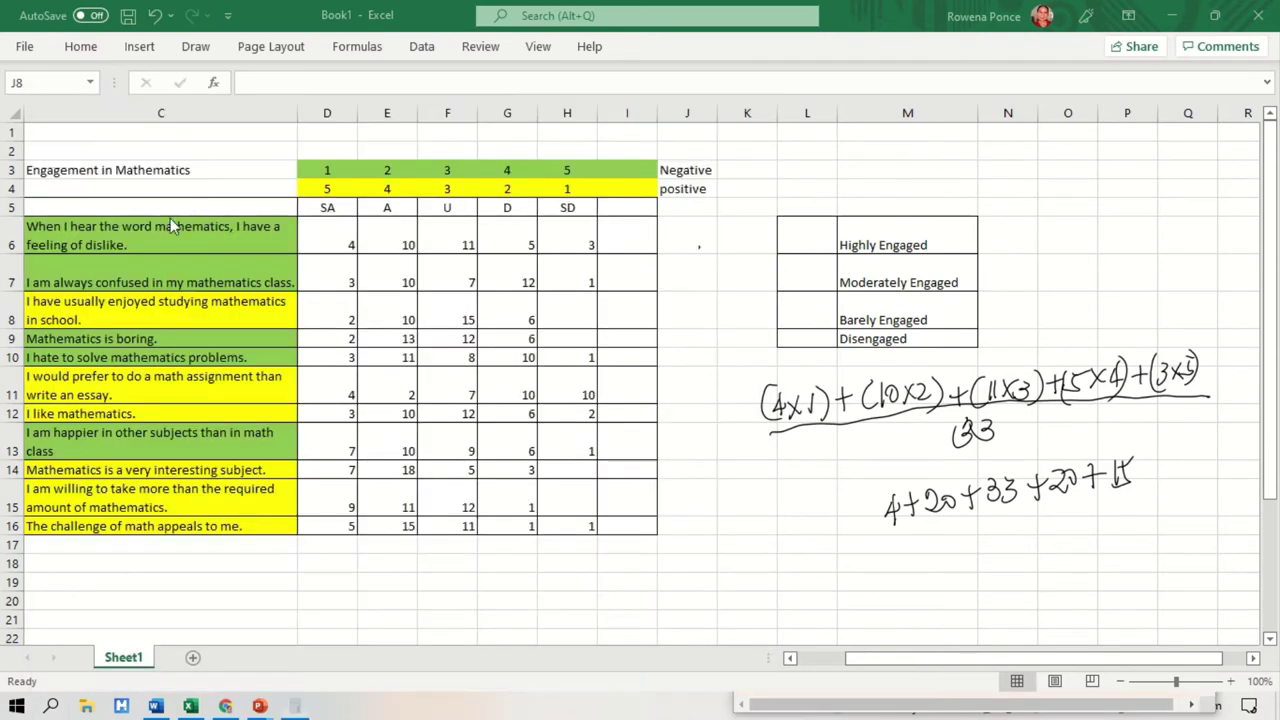
pyautogui.moveTo(861, 61); pyautogui.dragTo(503, 131)
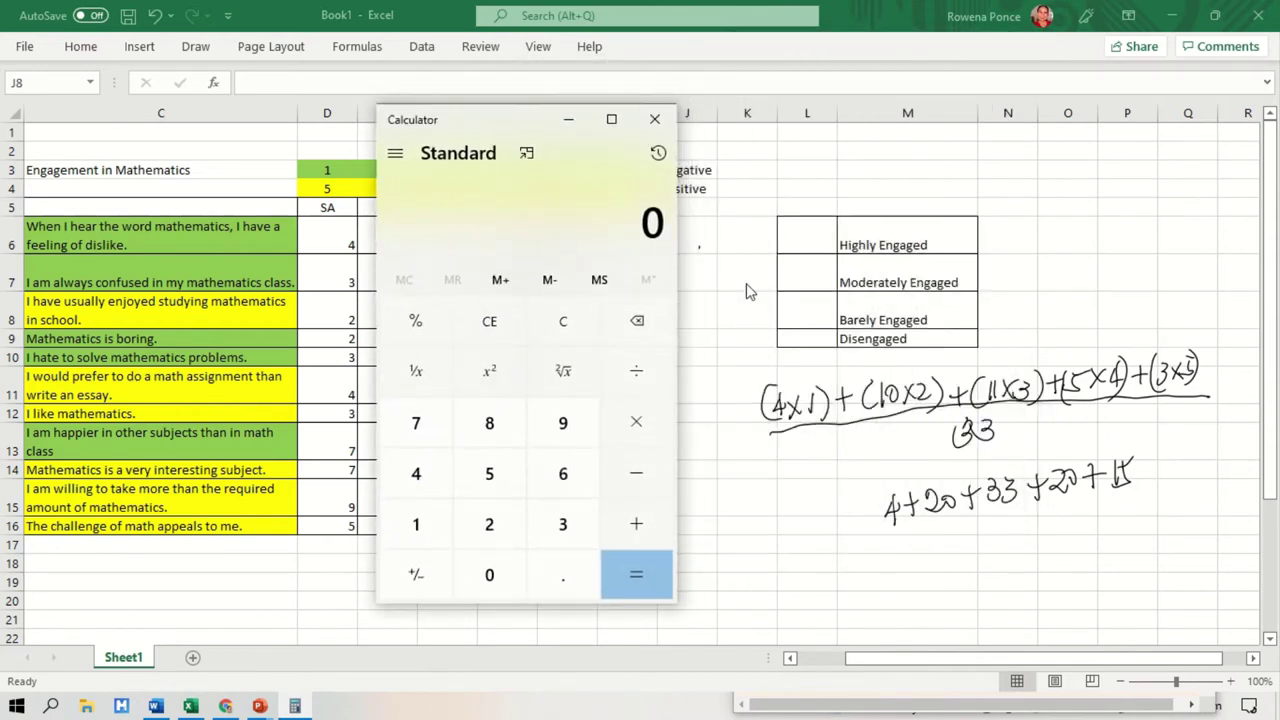
# Add the products 4 + 20 + 33 + 20 + 15 in Calculator
pyautogui.press('4')
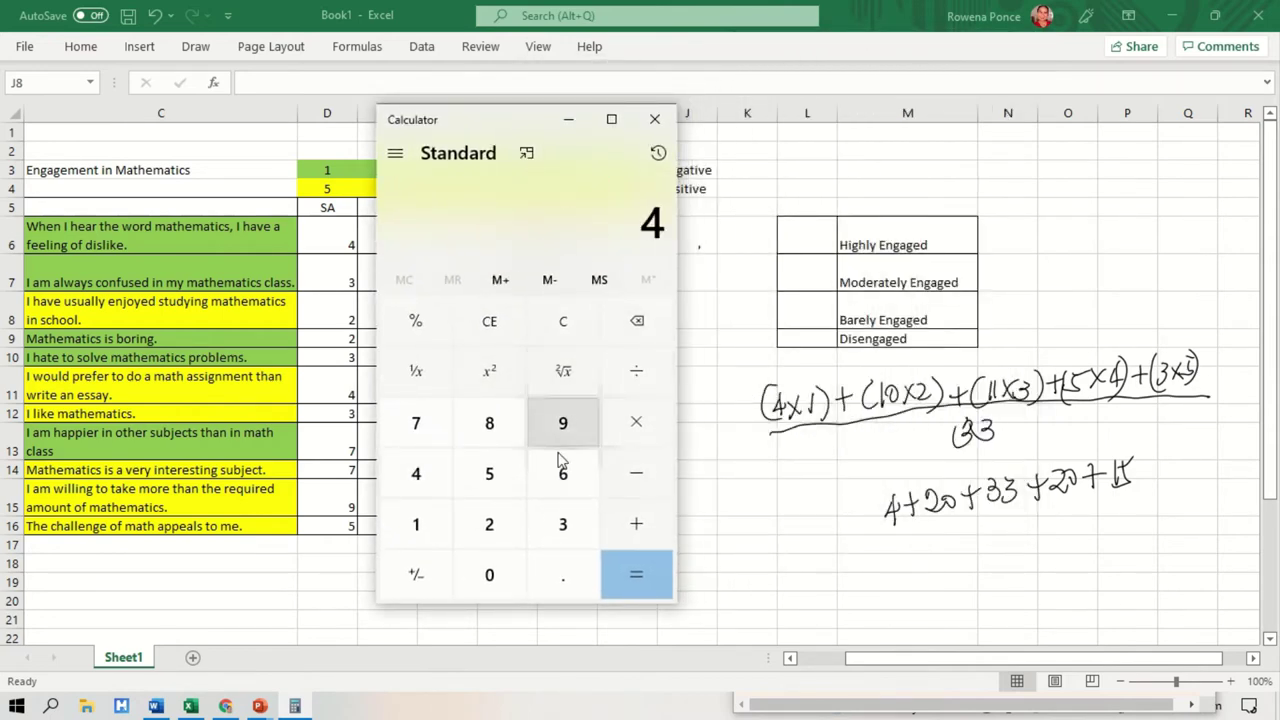
pyautogui.press('+')
pyautogui.press('2')
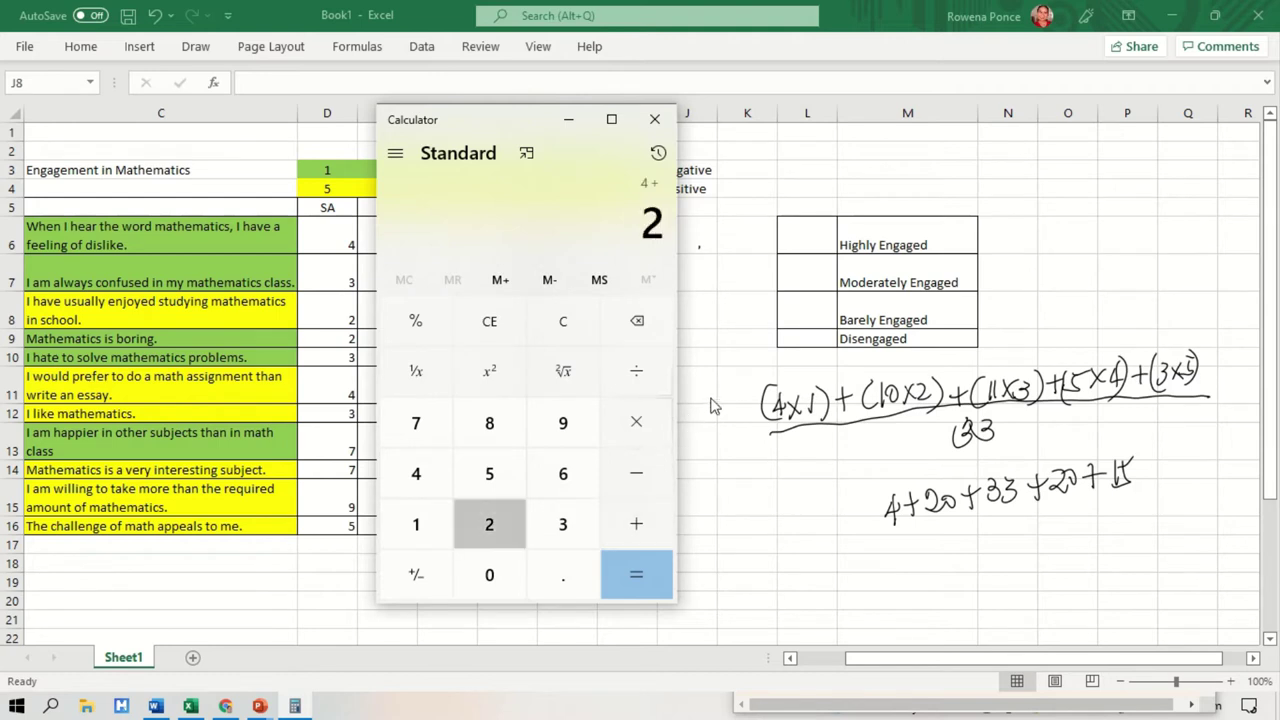
pyautogui.press('0')
pyautogui.press('+')
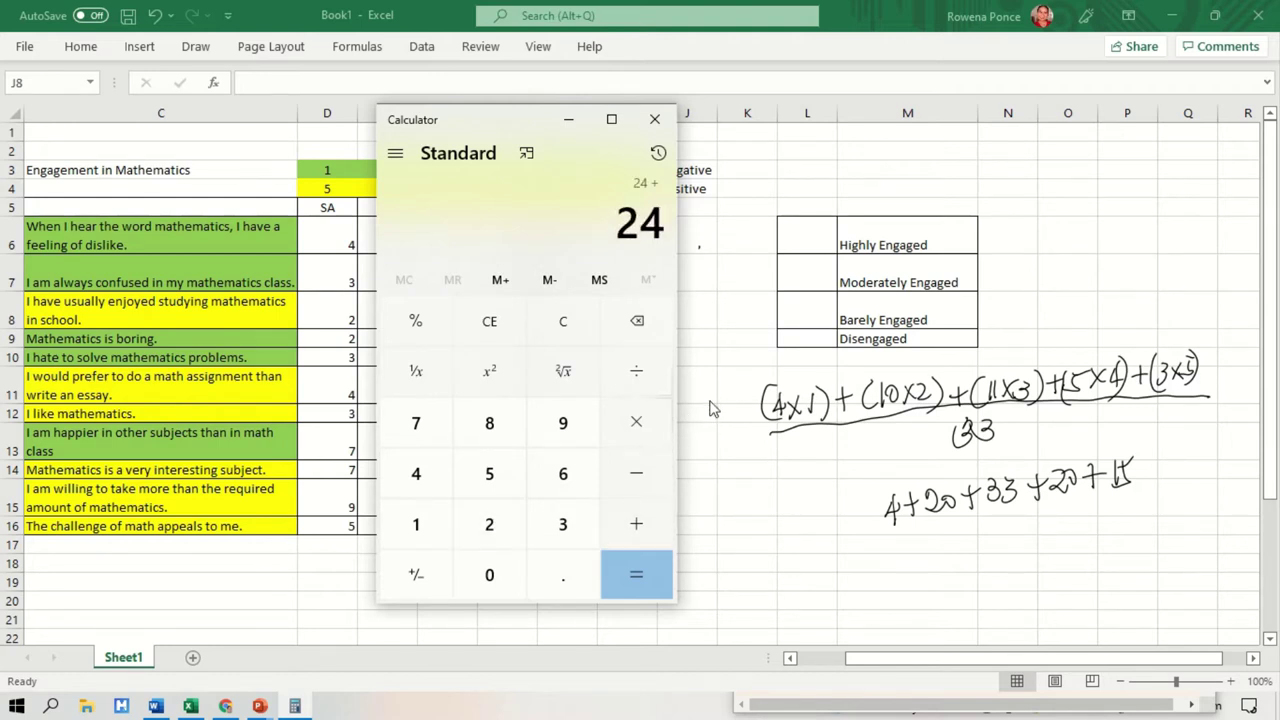
pyautogui.press('3')
pyautogui.press('3')
pyautogui.press('+')
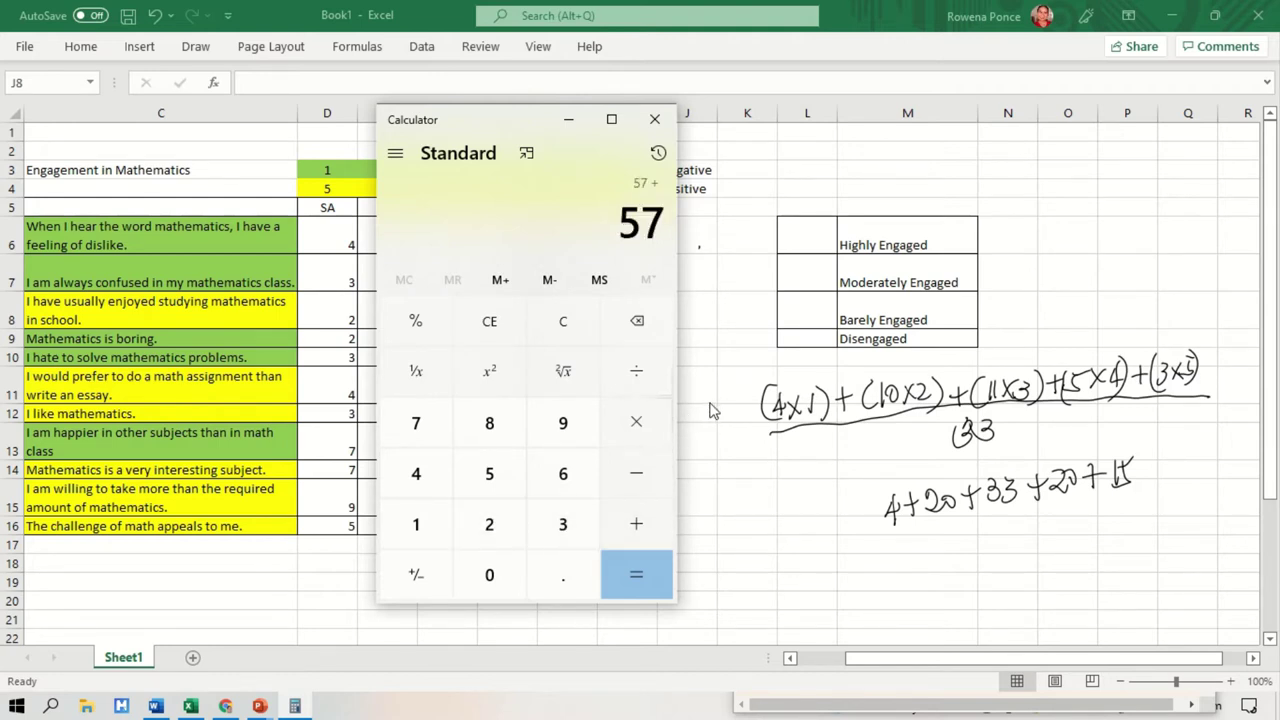
pyautogui.press('2')
pyautogui.press('0')
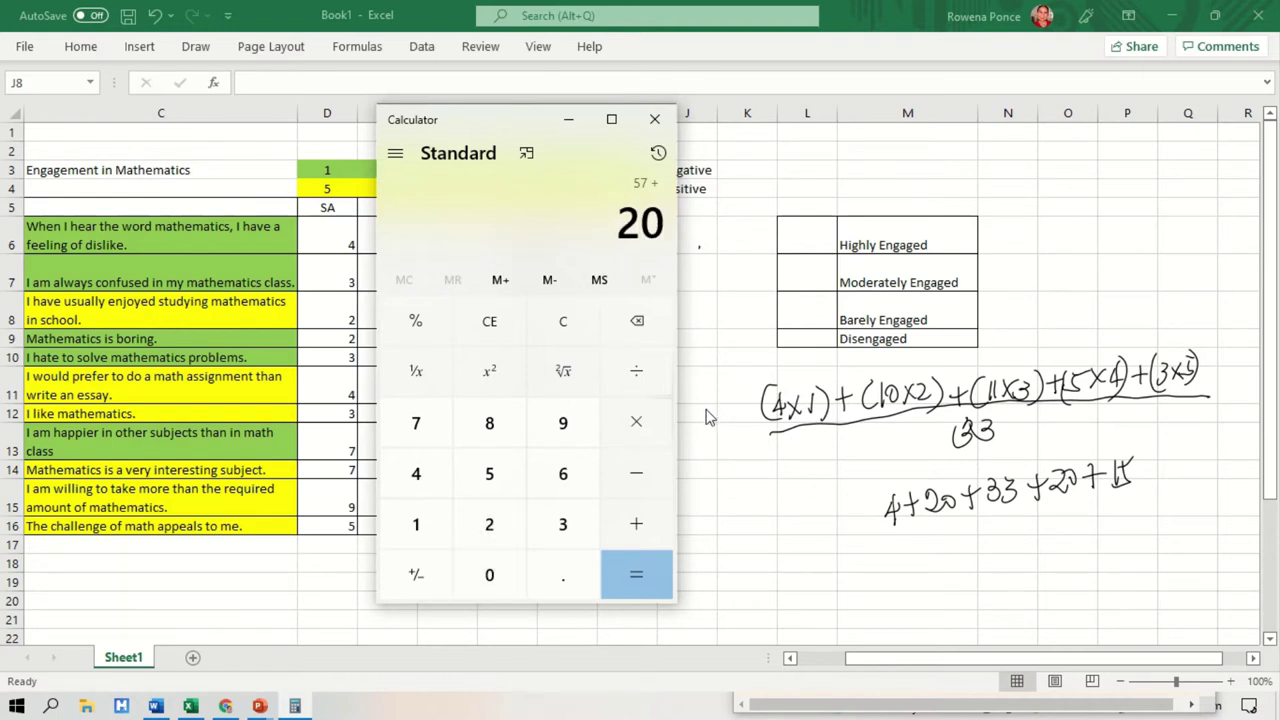
pyautogui.press('+')
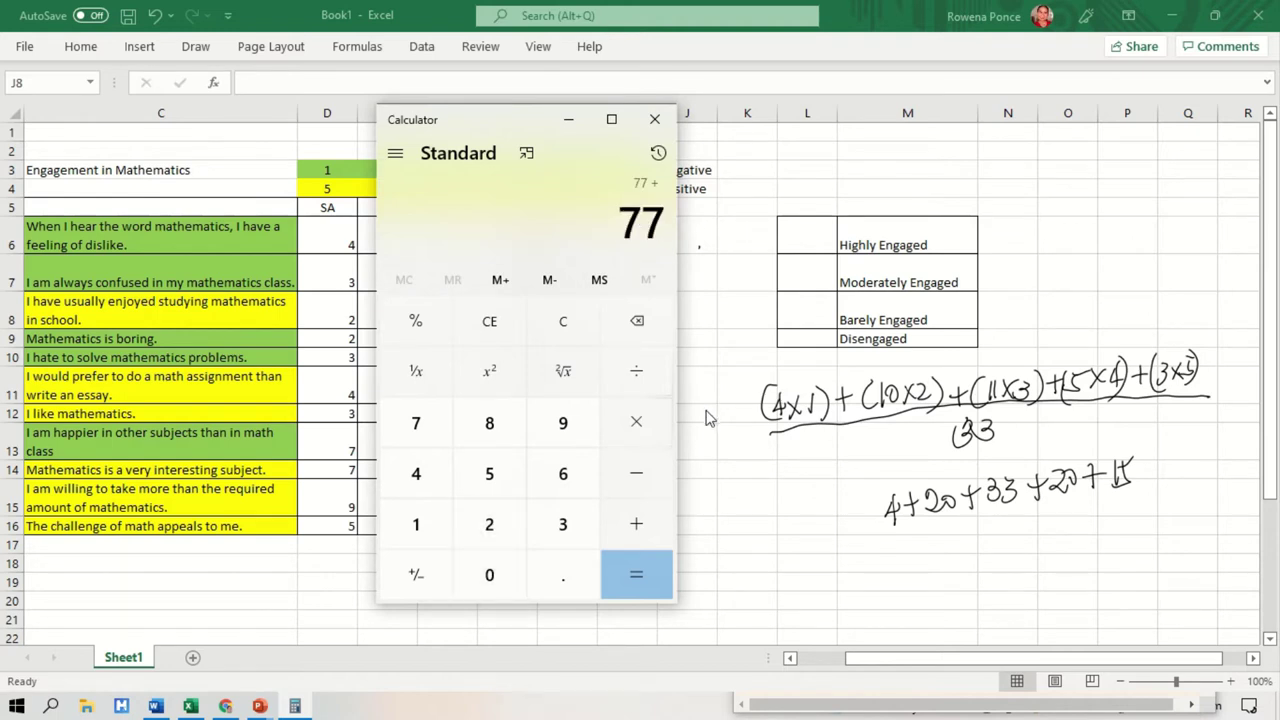
pyautogui.press('1')
pyautogui.press('5')
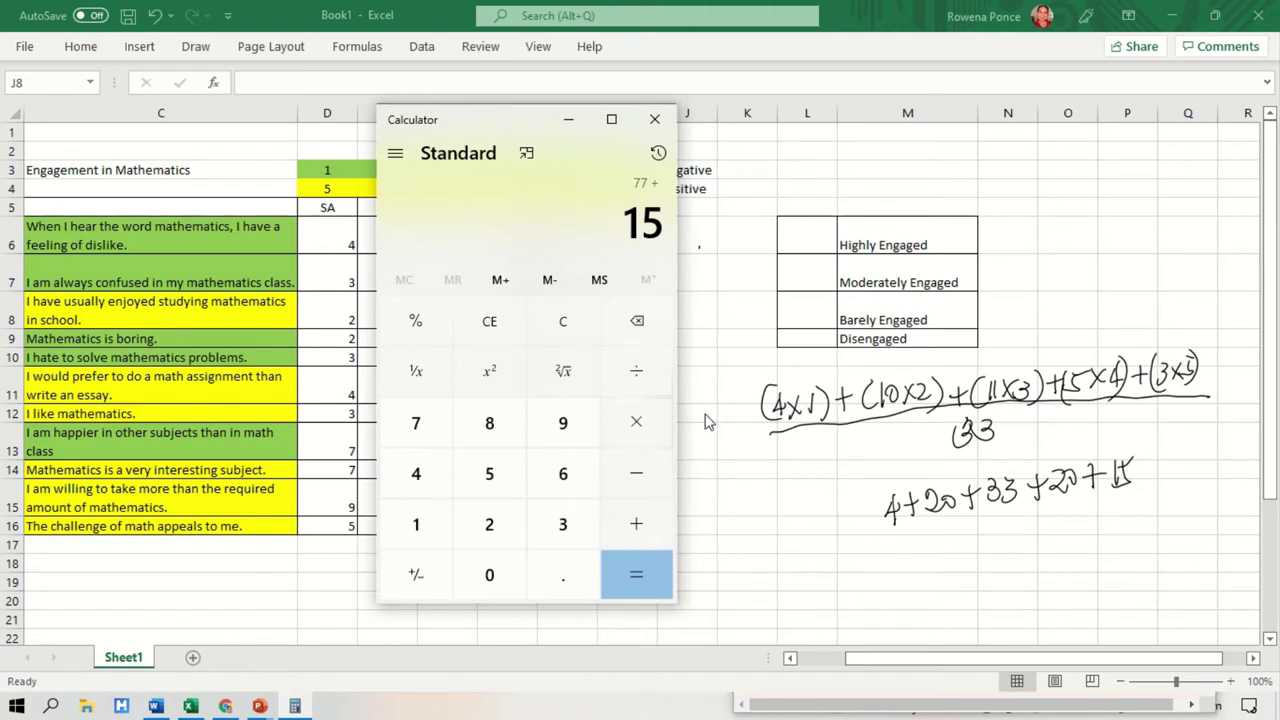
pyautogui.press('Return')
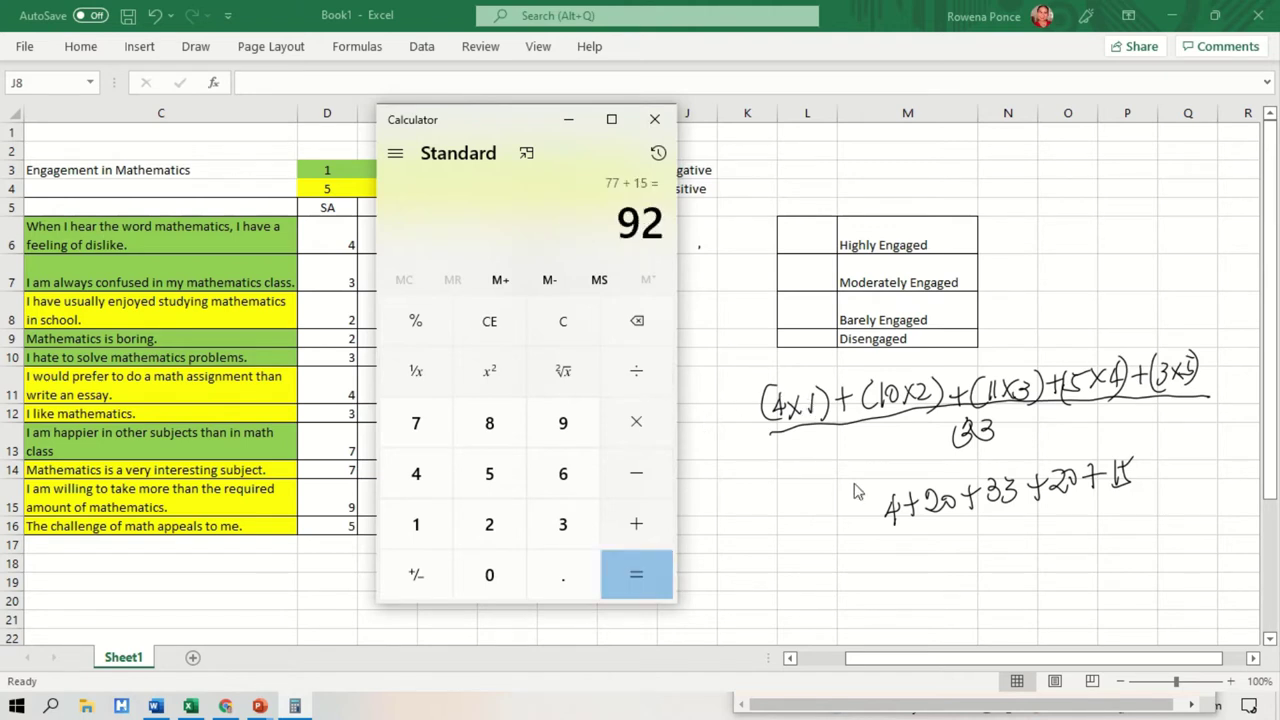
# Back in Excel, draw a fraction line under the row of products and handwrite 33 beneath it
pyautogui.click(893, 546)
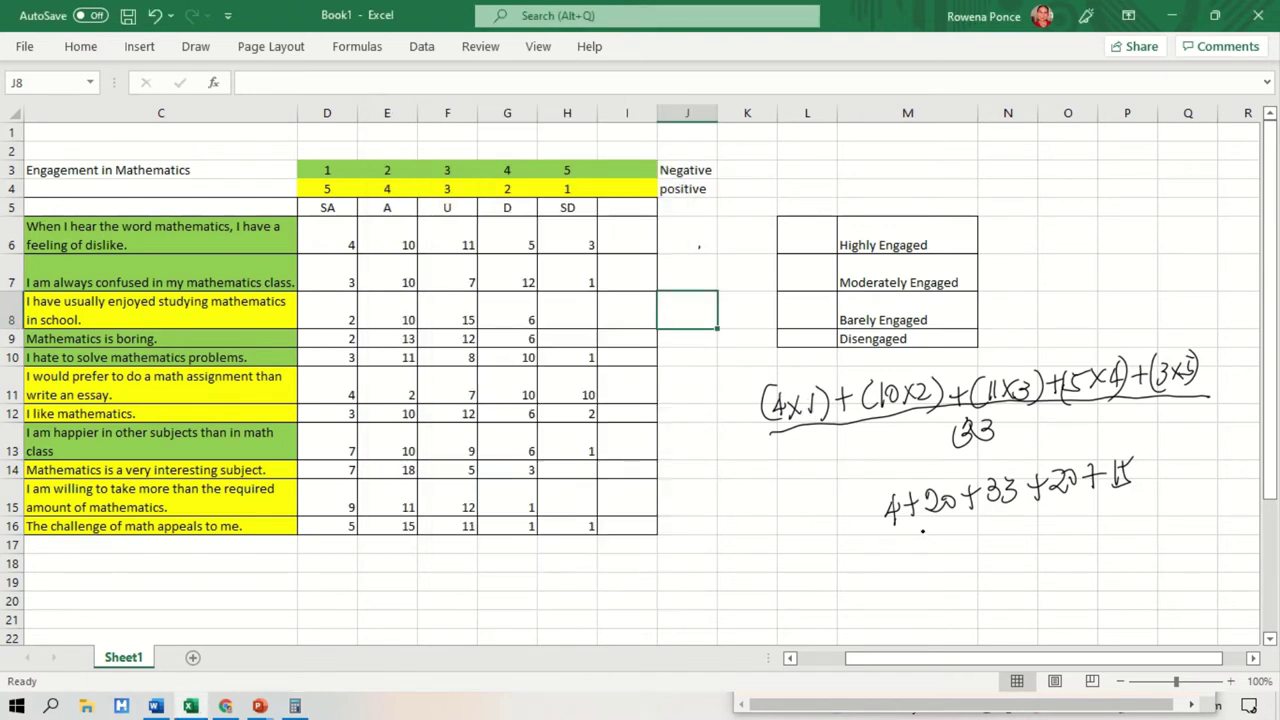
pyautogui.moveTo(891, 545); pyautogui.dragTo(1168, 492)
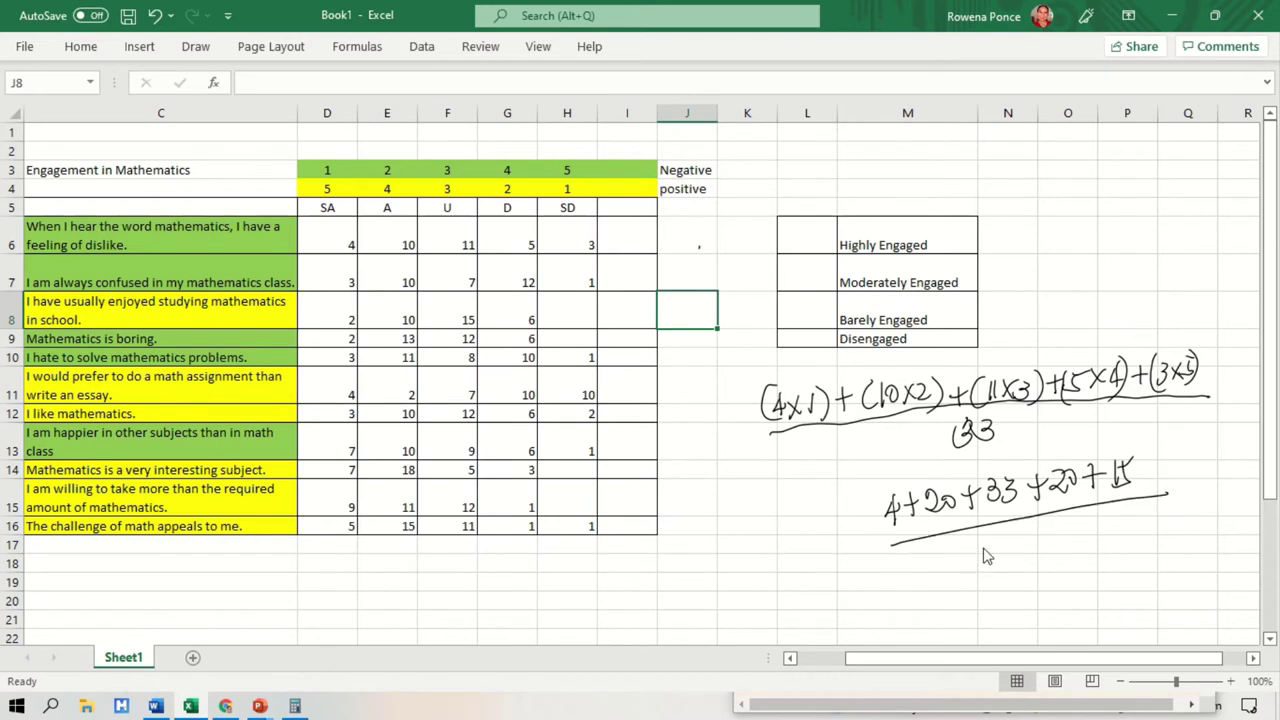
pyautogui.moveTo(1000, 524); pyautogui.dragTo(1040, 550)
# Switch to Calculator, divide the sum of the products by 33, and minimize the calculator
pyautogui.click(295, 706)
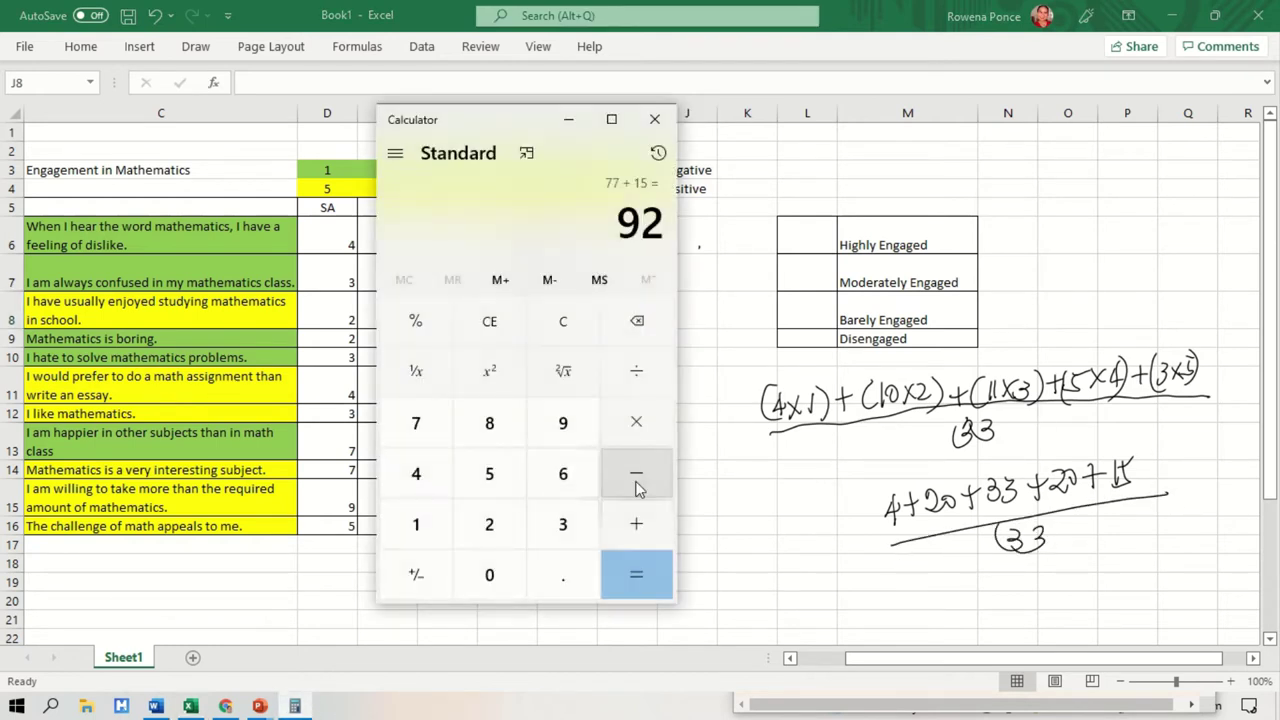
pyautogui.press('/')
pyautogui.press('3')
pyautogui.press('3')
pyautogui.press('Return')
pyautogui.click(620, 428)
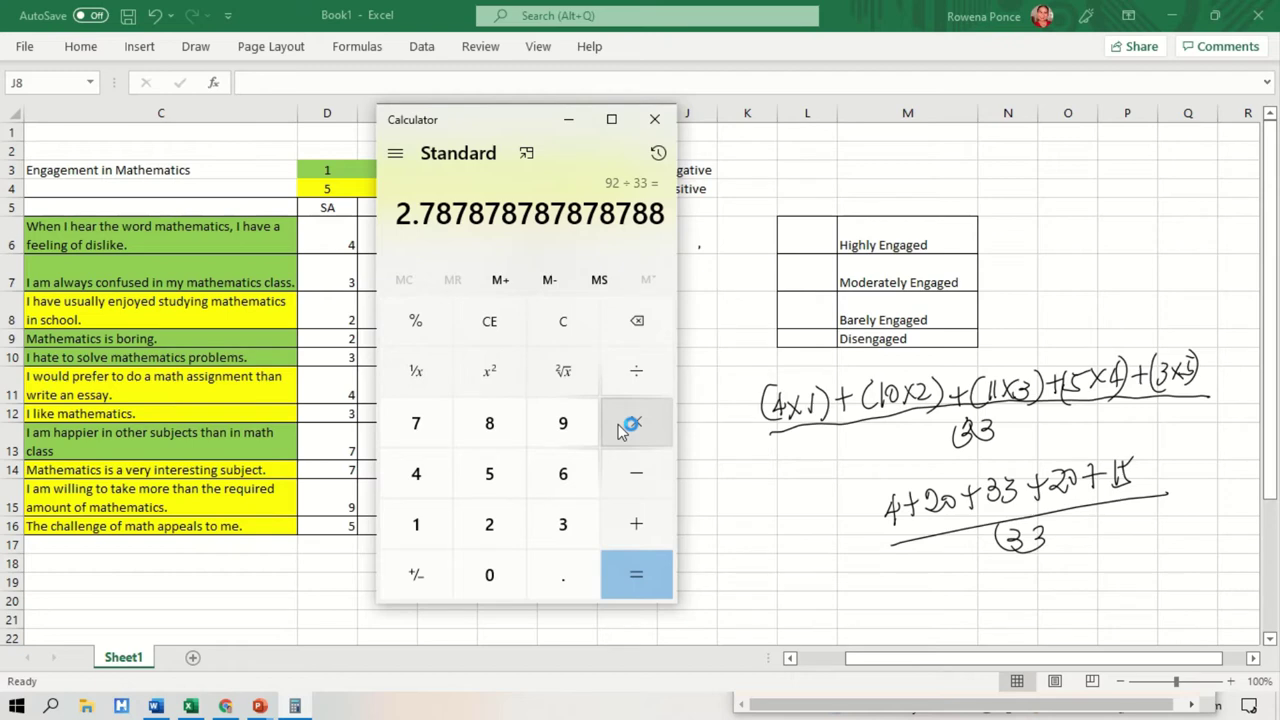
pyautogui.click(576, 122)
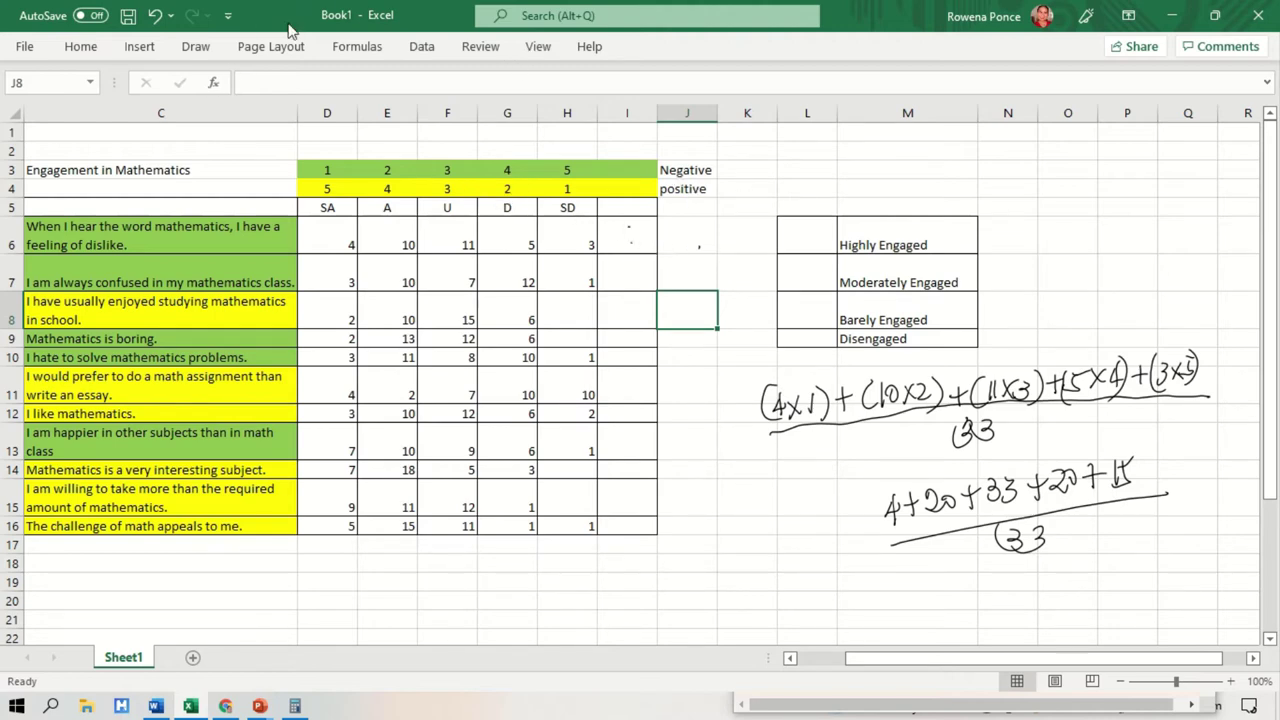
# Leave pen mode in Excel and enter 2.79 in I6 as the weighted mean of the first statement
pyautogui.click(208, 47)
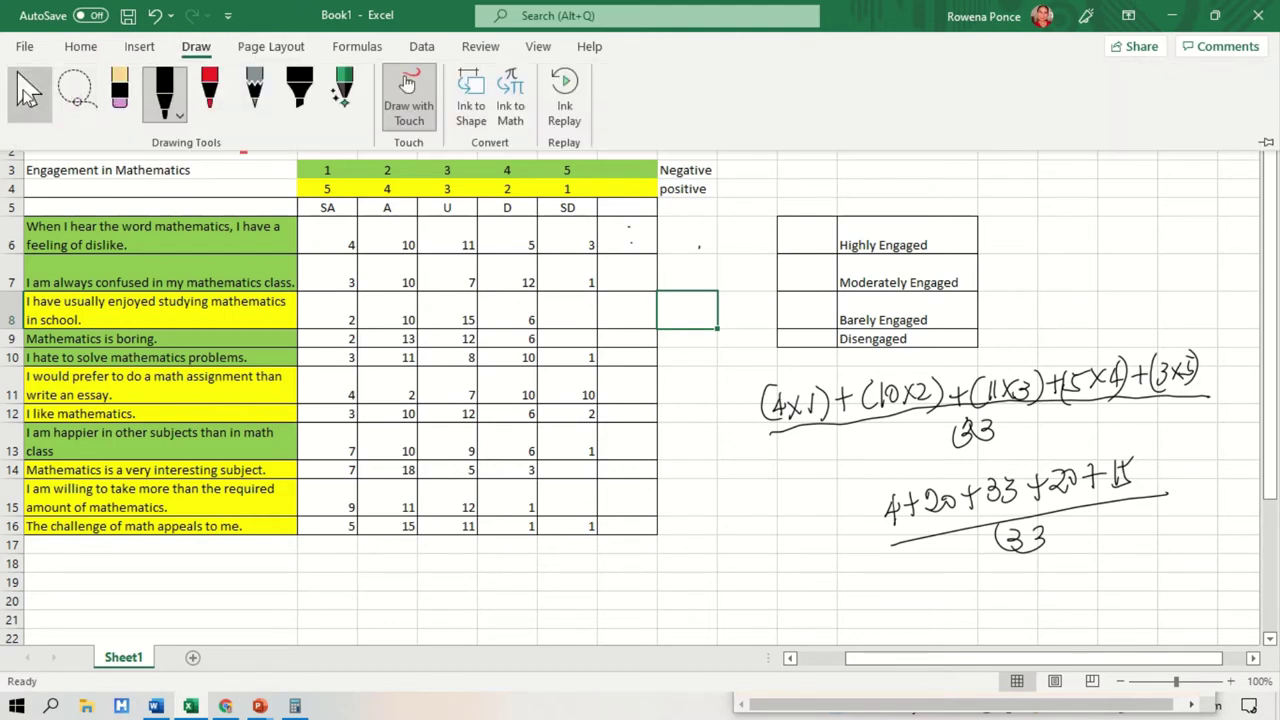
pyautogui.click(28, 90)
pyautogui.click(620, 248)
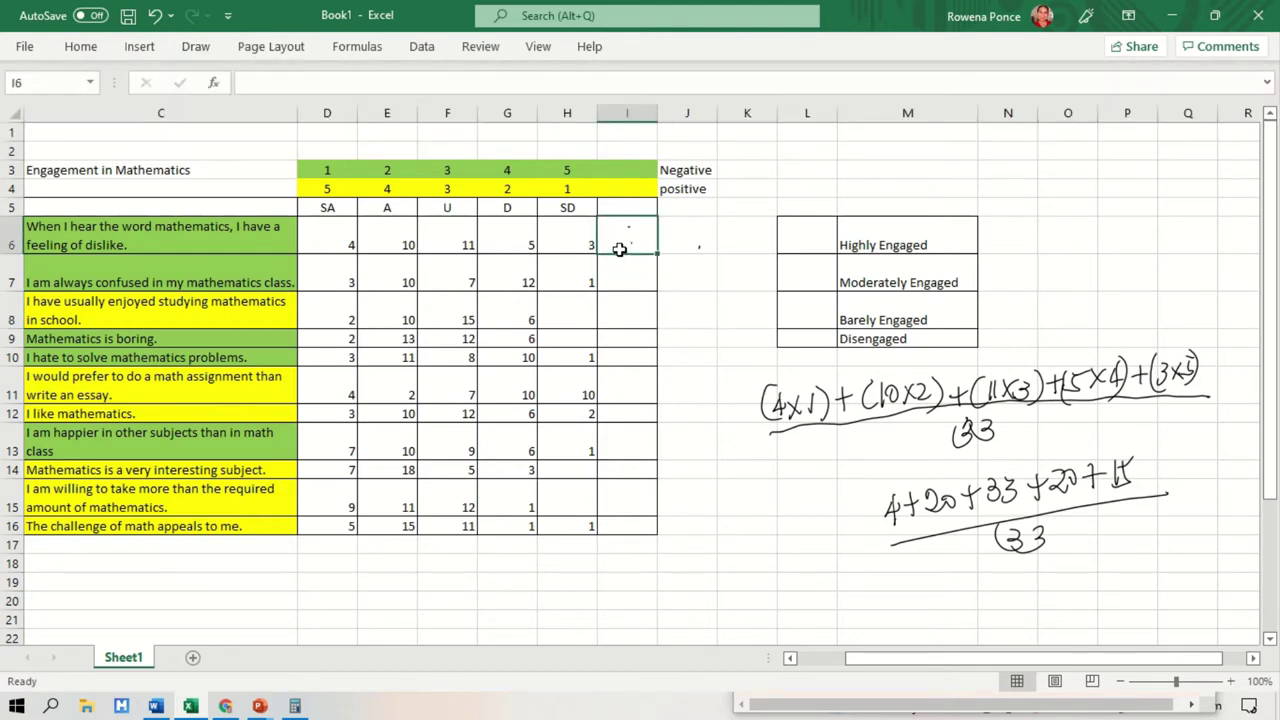
pyautogui.write('2.')
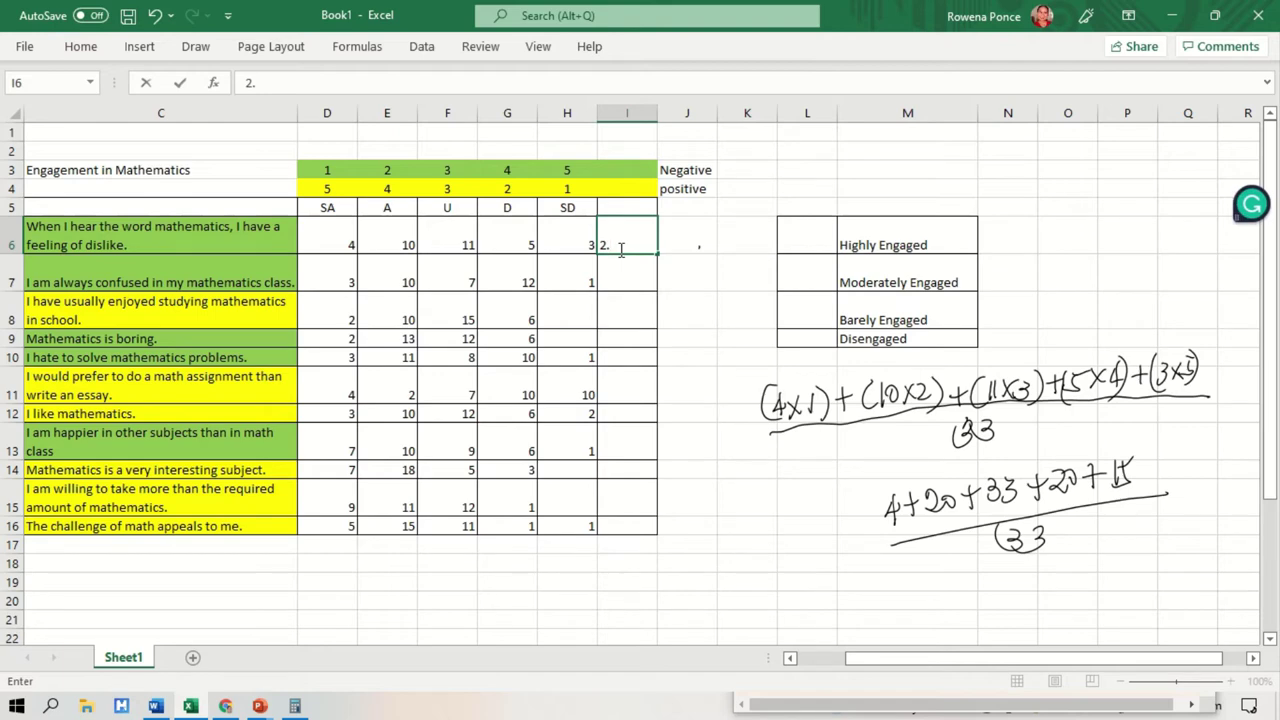
pyautogui.write('79')
pyautogui.click(716, 409)
pyautogui.click(637, 314)
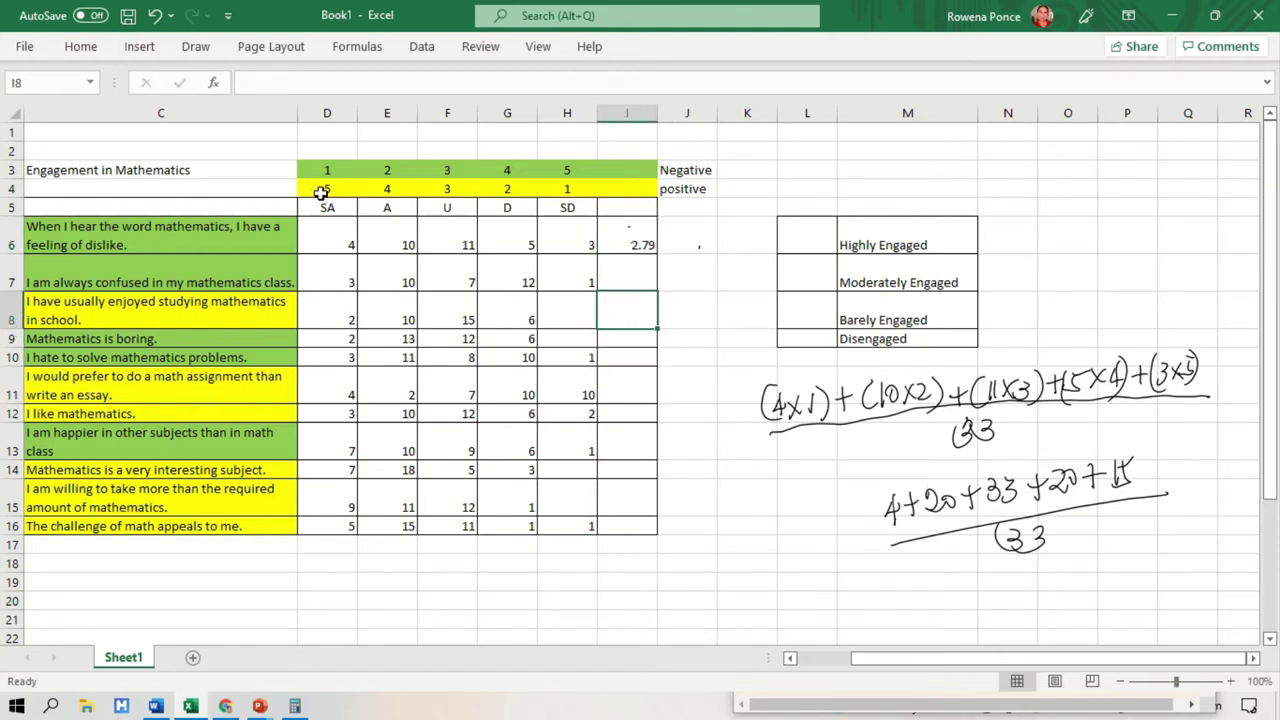
# Handwrite the products 10+40+45+12 for the positive statement in row 8 below the earlier computation
pyautogui.scroll(-1, 857, 503)
pyautogui.scroll(1, 860, 507)
pyautogui.click(196, 48)
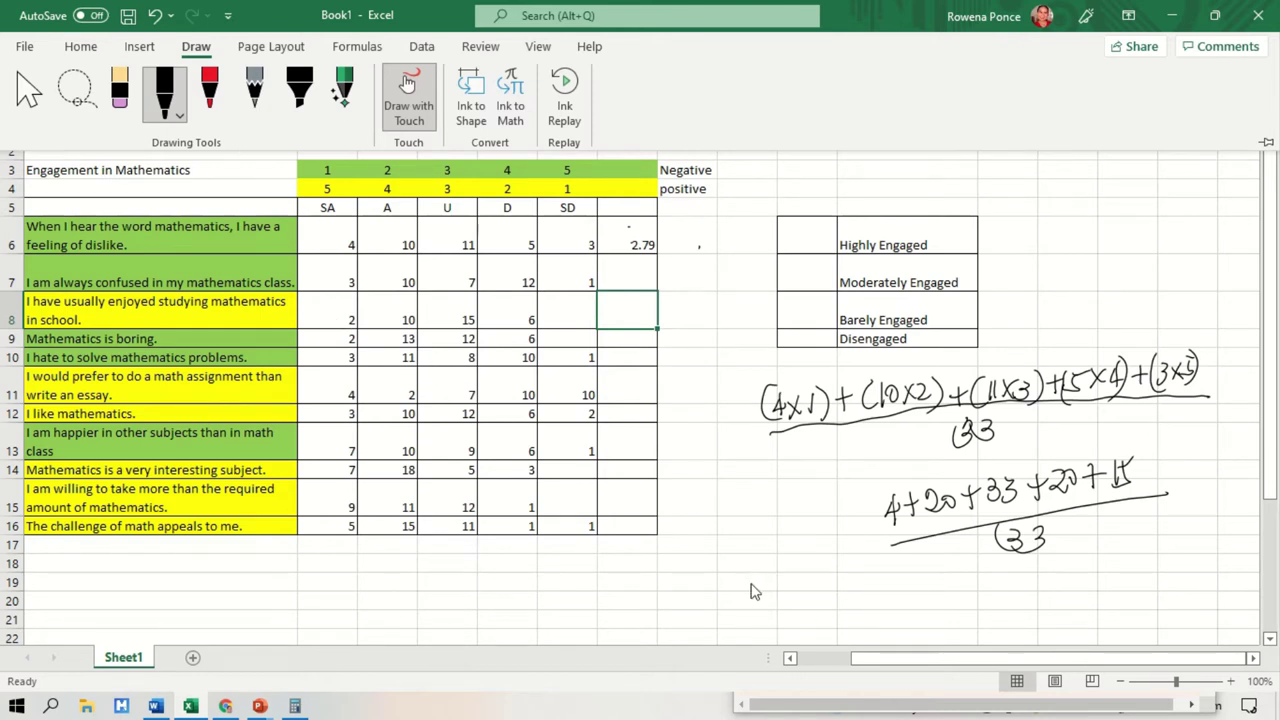
pyautogui.moveTo(751, 583); pyautogui.dragTo(751, 608)
pyautogui.moveTo(770, 590); pyautogui.dragTo(769, 592)
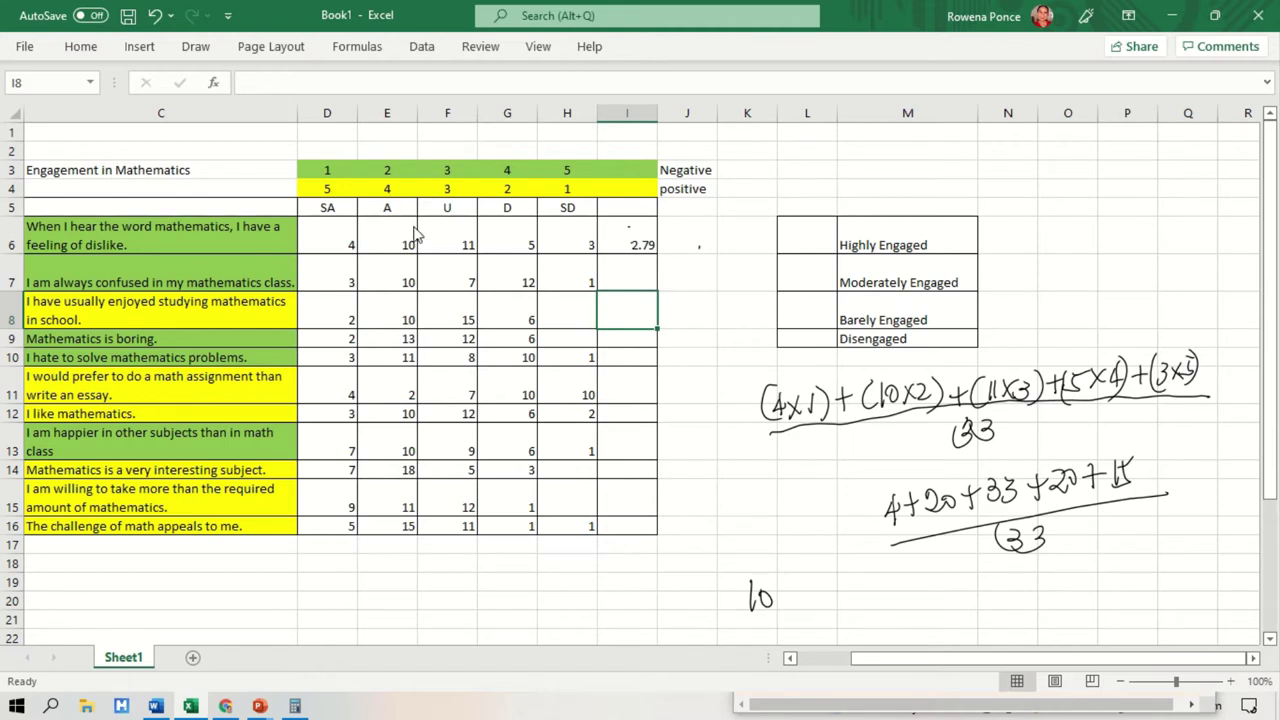
pyautogui.moveTo(794, 586)
pyautogui.mouseDown()
pyautogui.moveTo(793, 610)
pyautogui.moveTo(806, 597)
pyautogui.mouseUp()
pyautogui.moveTo(813, 577)
pyautogui.mouseDown()
pyautogui.moveTo(822, 606)
pyautogui.moveTo(837, 579)
pyautogui.mouseUp()
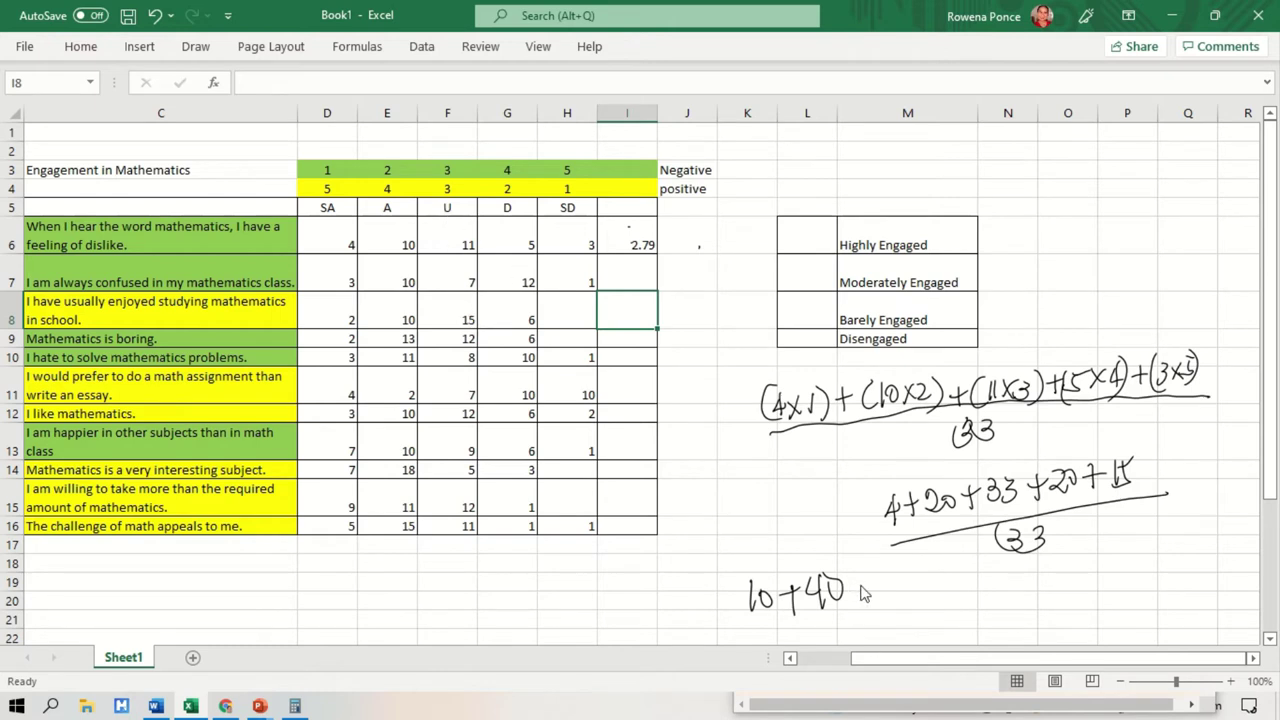
pyautogui.moveTo(858, 594); pyautogui.dragTo(882, 593)
pyautogui.moveTo(870, 580); pyautogui.dragTo(870, 607)
pyautogui.moveTo(898, 576); pyautogui.dragTo(905, 614)
pyautogui.moveTo(922, 578)
pyautogui.mouseDown()
pyautogui.moveTo(913, 612)
pyautogui.moveTo(926, 560)
pyautogui.mouseUp()
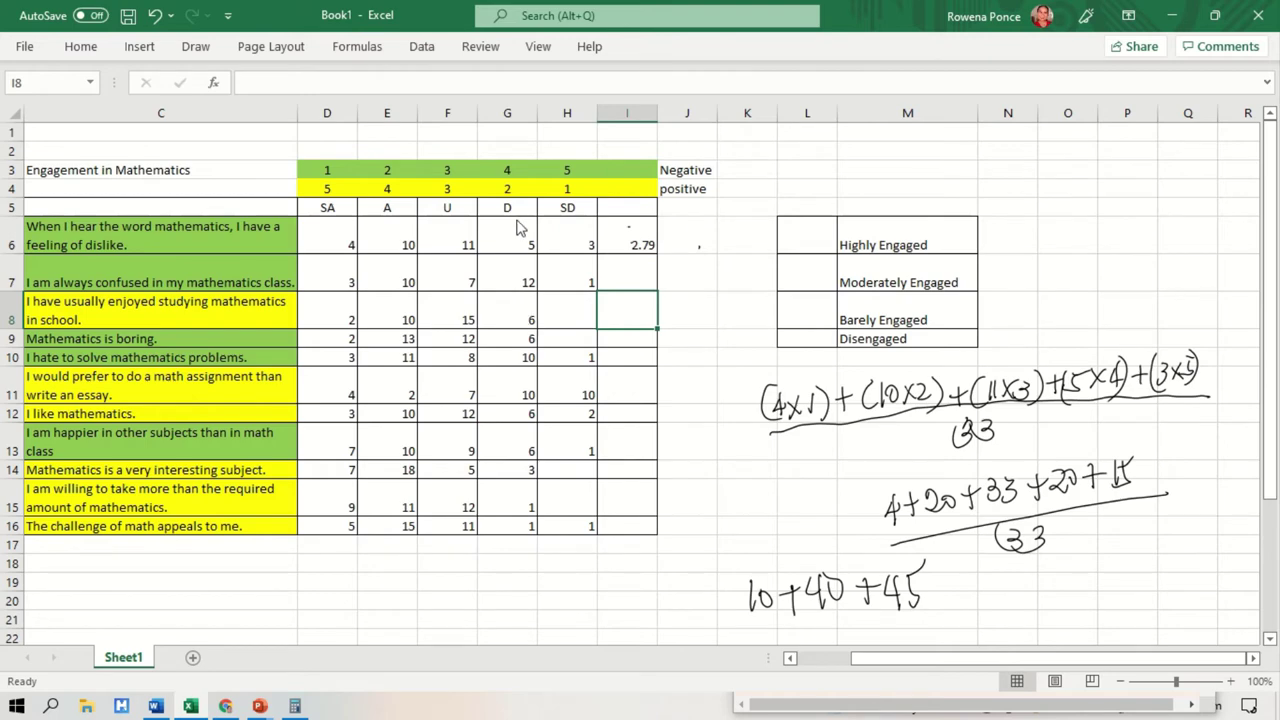
pyautogui.moveTo(941, 576)
pyautogui.mouseDown()
pyautogui.moveTo(941, 602)
pyautogui.moveTo(956, 587)
pyautogui.mouseUp()
pyautogui.moveTo(968, 575)
pyautogui.mouseDown()
pyautogui.moveTo(968, 596)
pyautogui.moveTo(991, 597)
pyautogui.mouseUp()
# Draw a fraction line under 10+40+45+12 and handwrite 33 as the divisor
pyautogui.moveTo(765, 617); pyautogui.dragTo(1021, 613)
pyautogui.moveTo(882, 624); pyautogui.dragTo(884, 643)
pyautogui.moveTo(907, 624); pyautogui.dragTo(908, 643)
# Switch to Calculator, move it clear of the handwritten computation, and clear the previous result
pyautogui.click(295, 706)
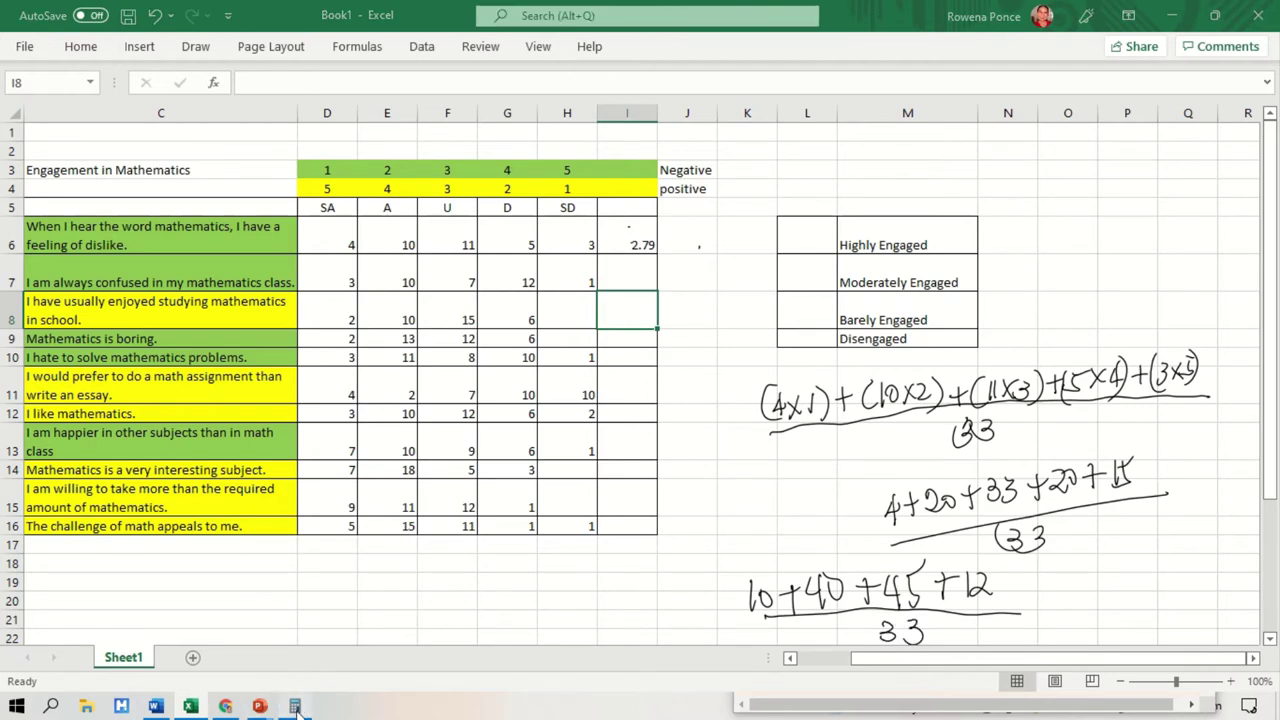
pyautogui.moveTo(511, 118); pyautogui.dragTo(315, 136)
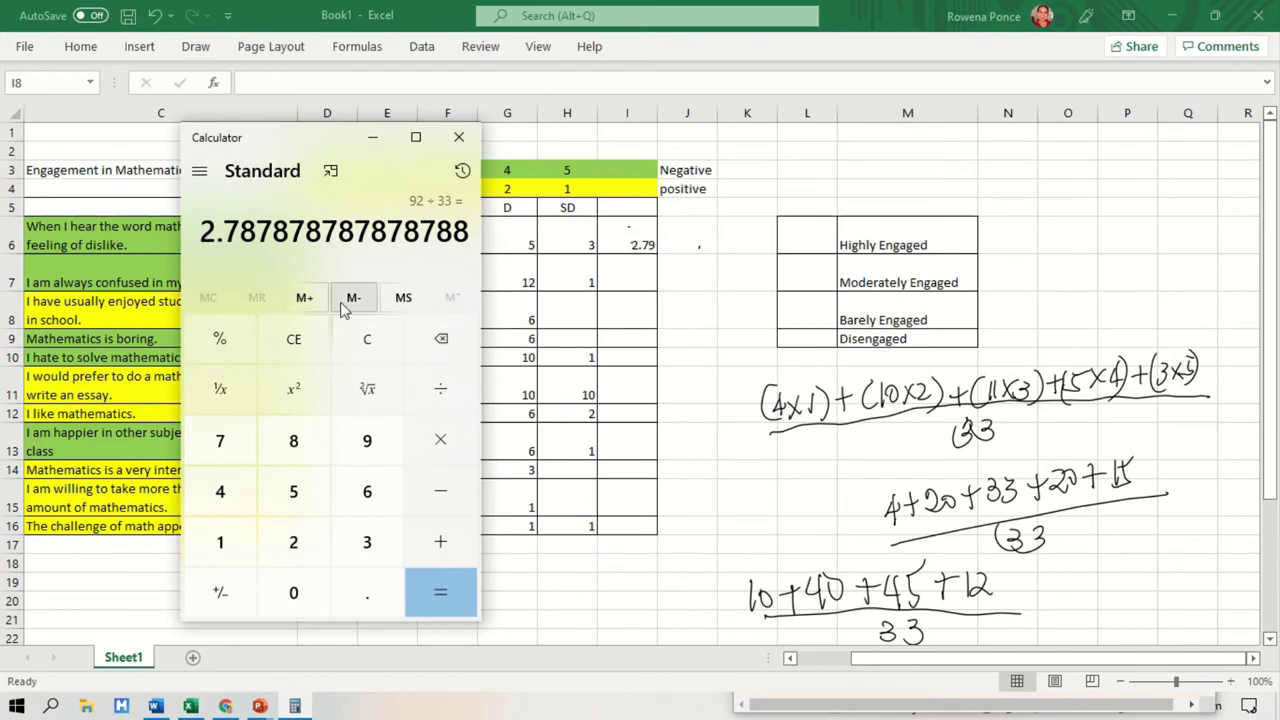
pyautogui.click(366, 336)
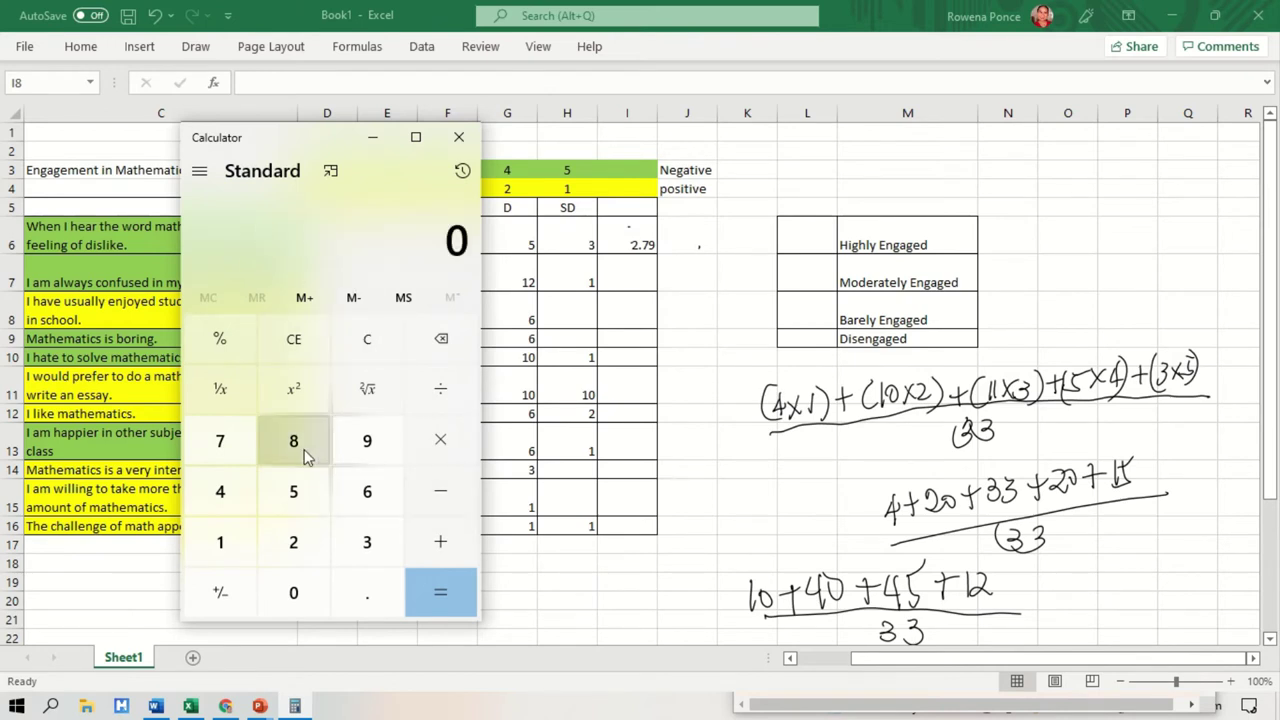
# Add the products 10, 40, 45 and 12 for the positive statement in row 8
pyautogui.click(218, 542)
pyautogui.click(294, 590)
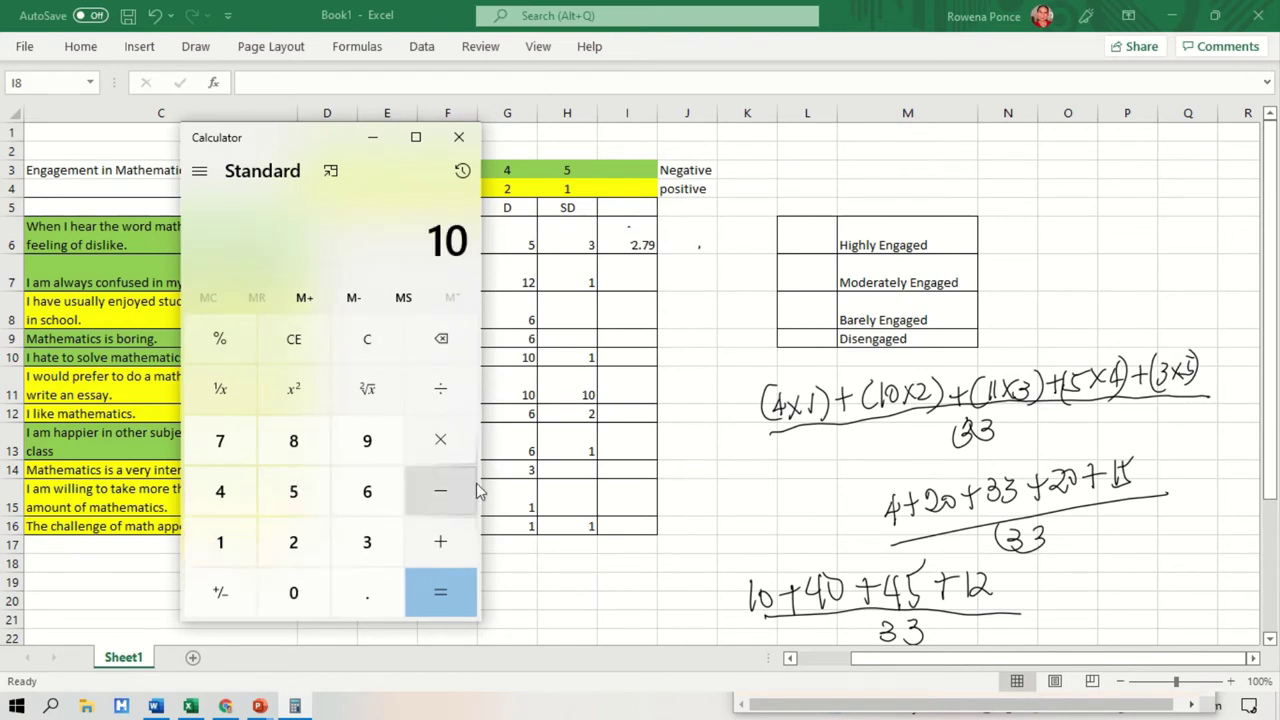
pyautogui.click(449, 557)
pyautogui.click(254, 510)
pyautogui.click(294, 592)
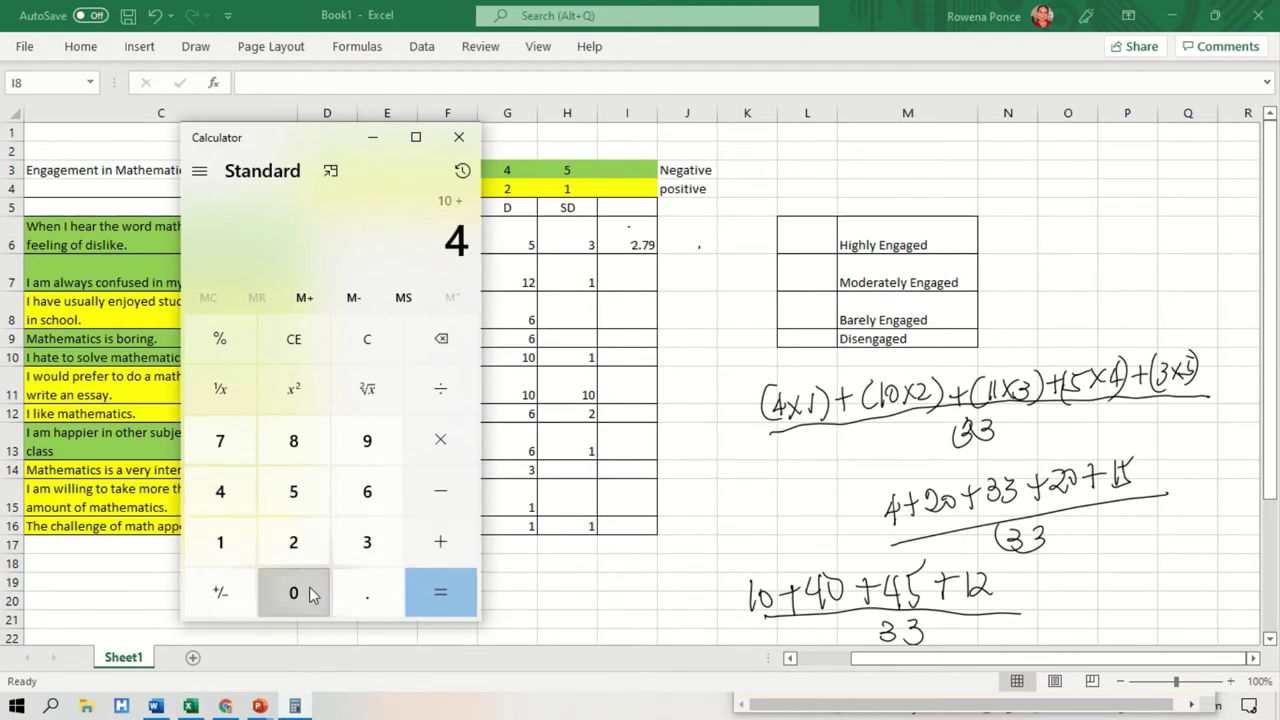
pyautogui.click(429, 552)
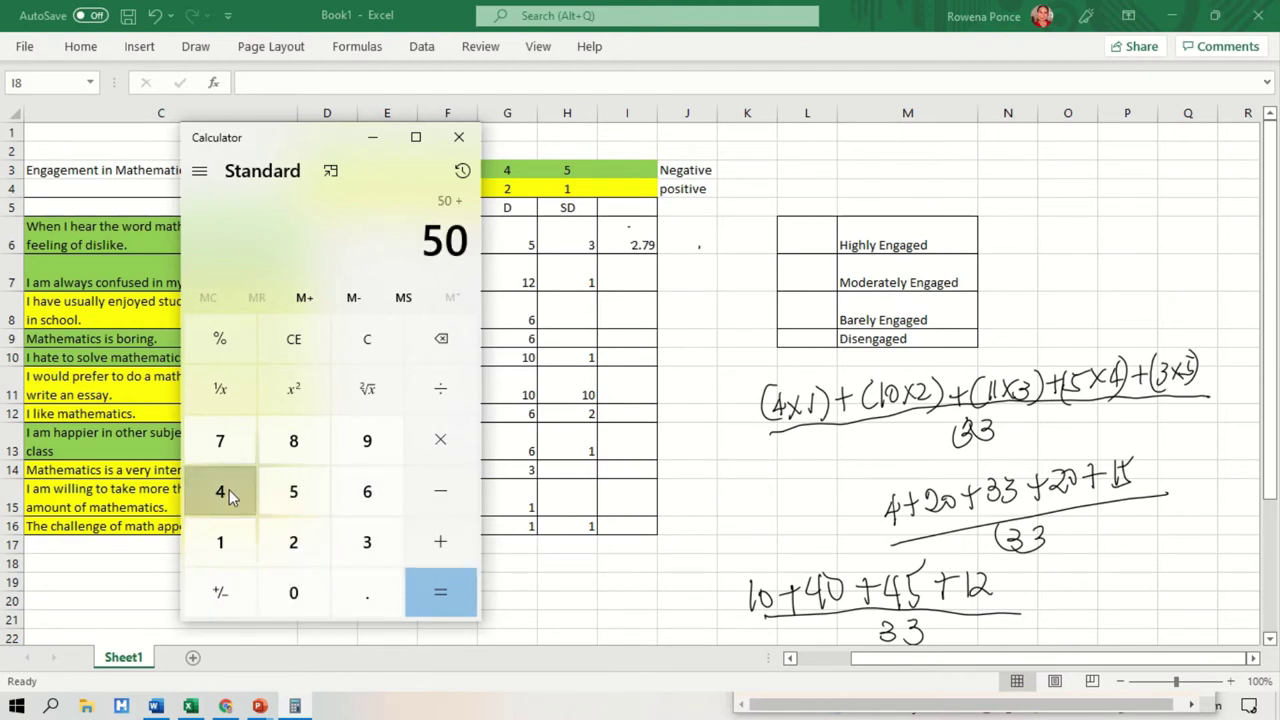
pyautogui.click(226, 490)
pyautogui.click(291, 493)
pyautogui.click(440, 543)
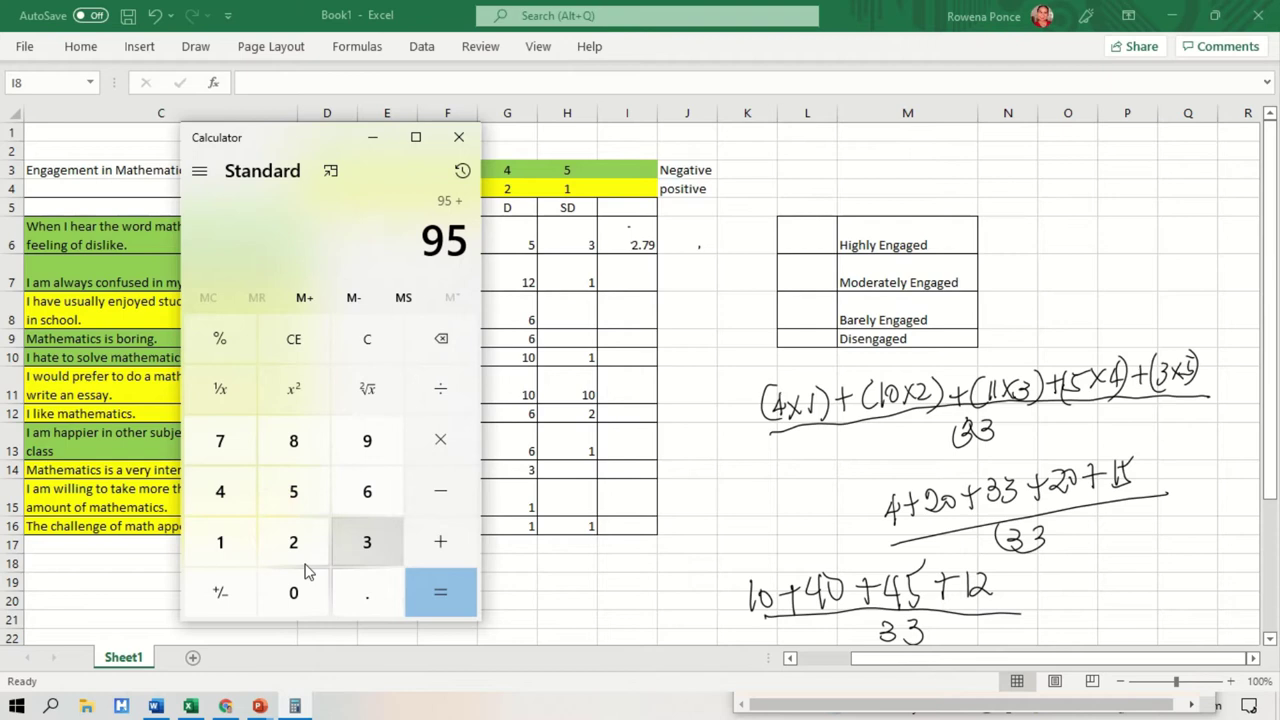
pyautogui.click(226, 543)
pyautogui.click(310, 556)
pyautogui.click(429, 591)
# Divide the sum of the row 8 products by 33 and minimize Calculator
pyautogui.click(462, 405)
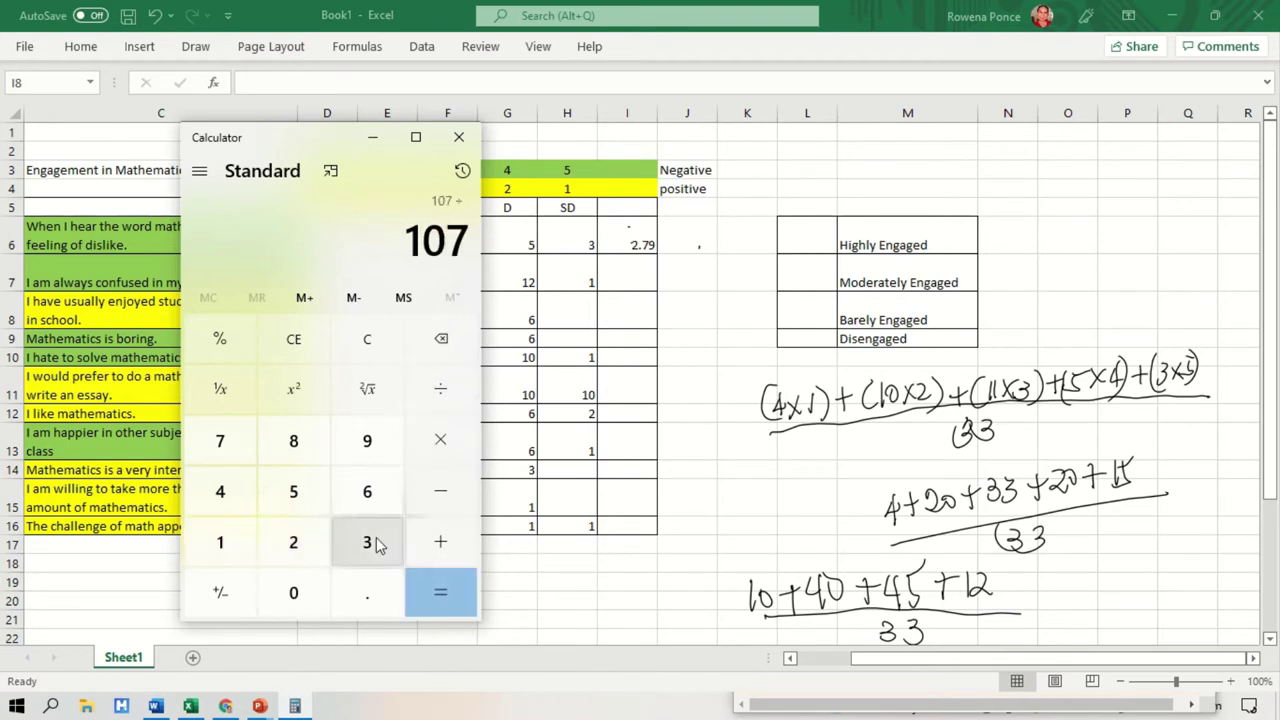
pyautogui.click(385, 545)
pyautogui.click(385, 545)
pyautogui.click(440, 593)
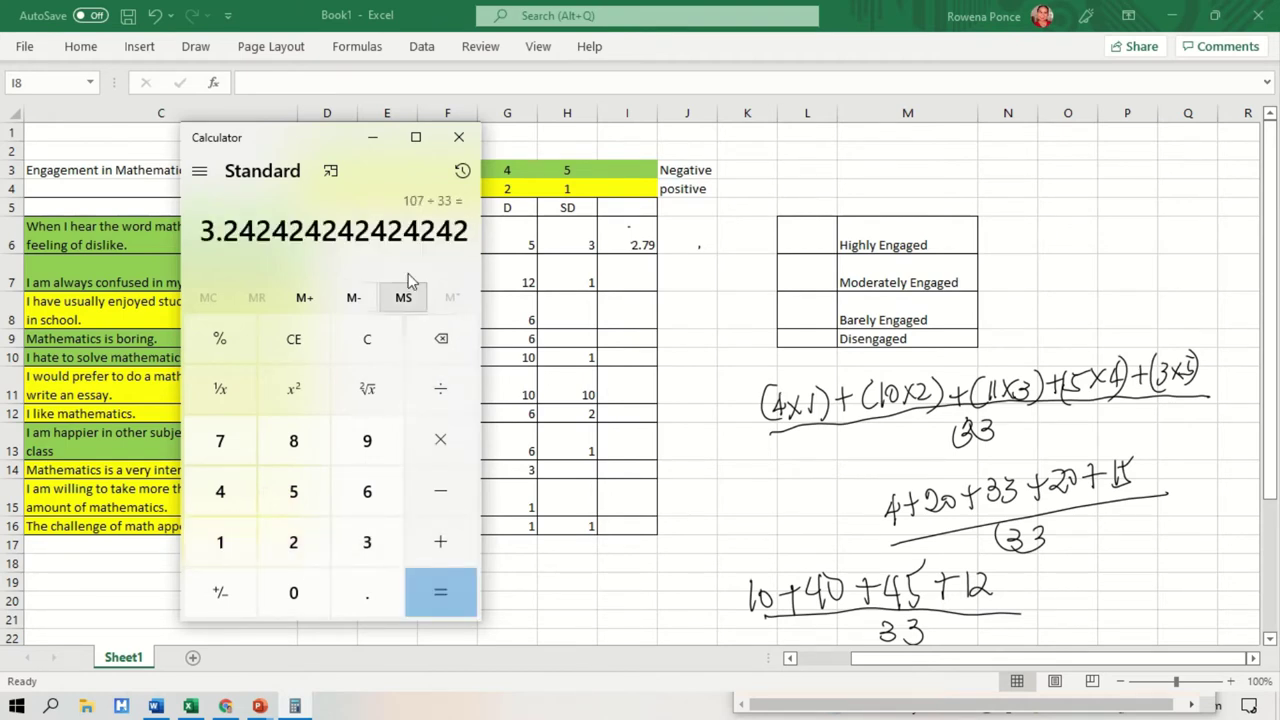
pyautogui.click(370, 142)
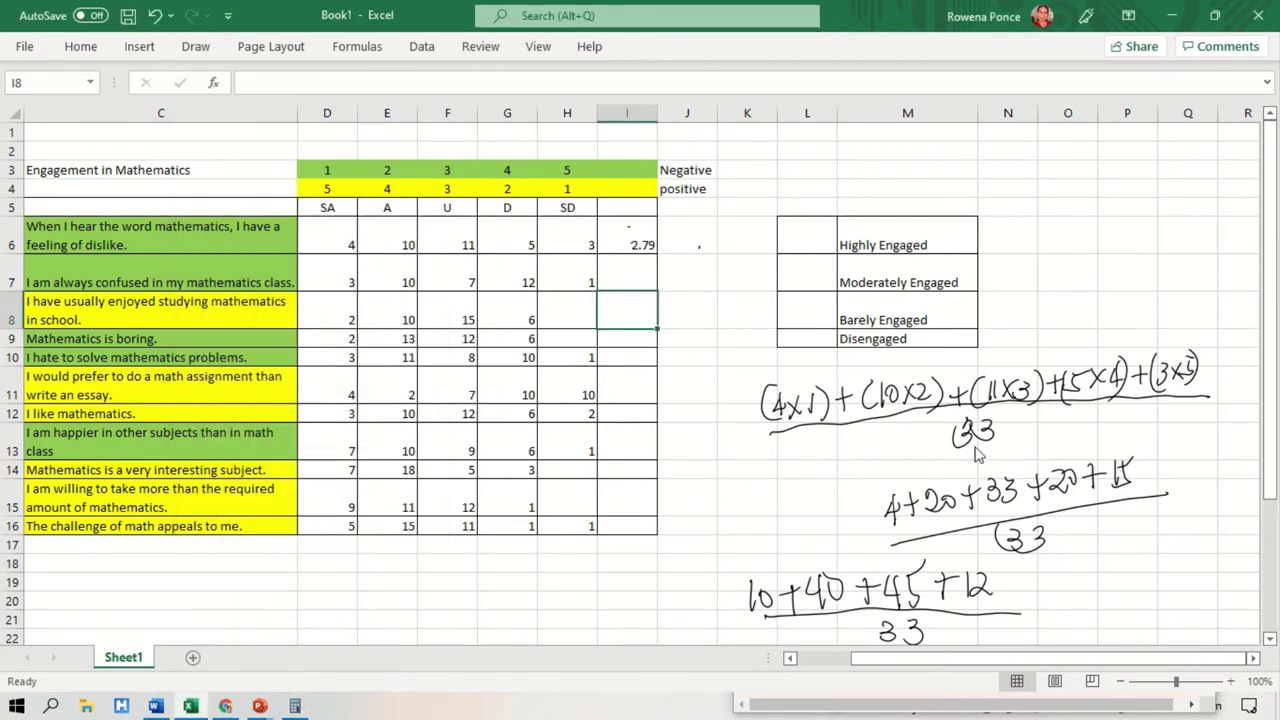
# Handwrite beside the 10+40+45+12 over 33 fraction, and leave pen mode so the ink is cleared
pyautogui.moveTo(1048, 601); pyautogui.dragTo(1067, 604)
pyautogui.moveTo(1070, 588)
pyautogui.mouseDown()
pyautogui.moveTo(1072, 609)
pyautogui.moveTo(1150, 588)
pyautogui.moveTo(1141, 622)
pyautogui.mouseUp()
pyautogui.click(1101, 601)
pyautogui.press('Escape')
# Clear the manually entered weighted mean of the first statement from I6
pyautogui.click(628, 245)
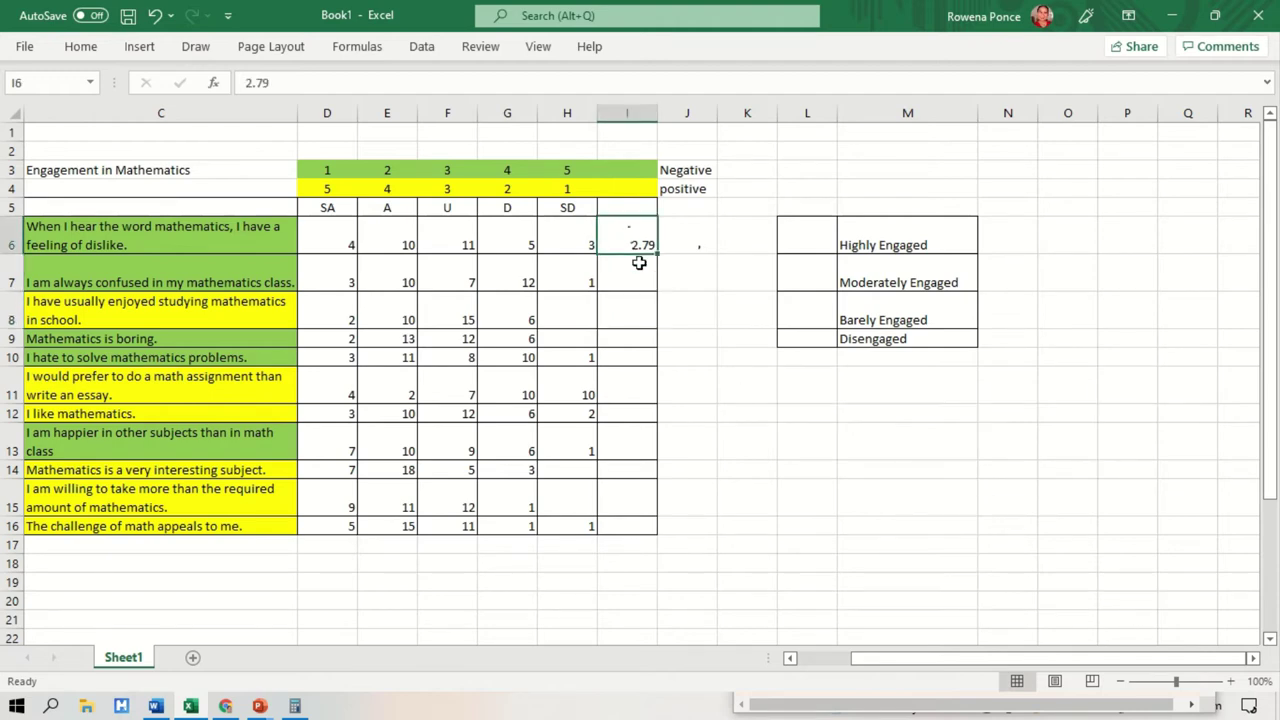
pyautogui.press('Delete')
pyautogui.click(678, 204)
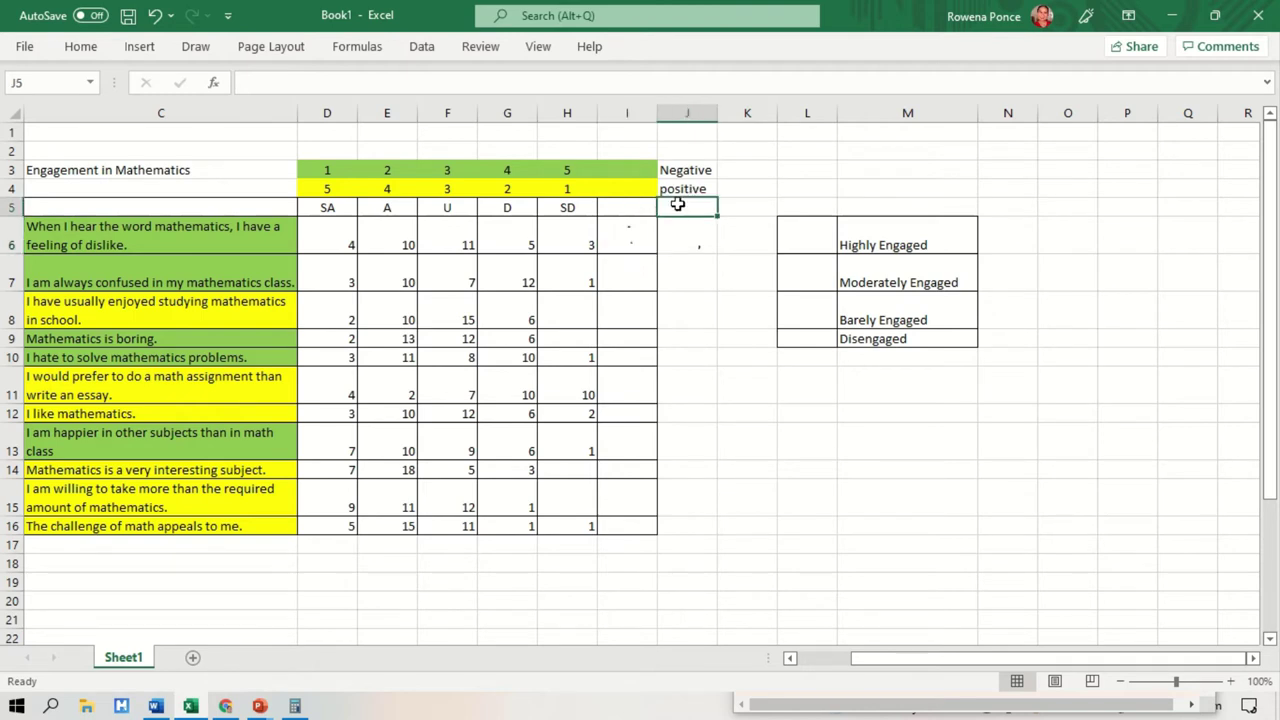
# Start a weighted mean formula in I6 with =((D6*D3), multiplying the SA count by its negative-statement weight
pyautogui.click(644, 242)
pyautogui.write('=(')
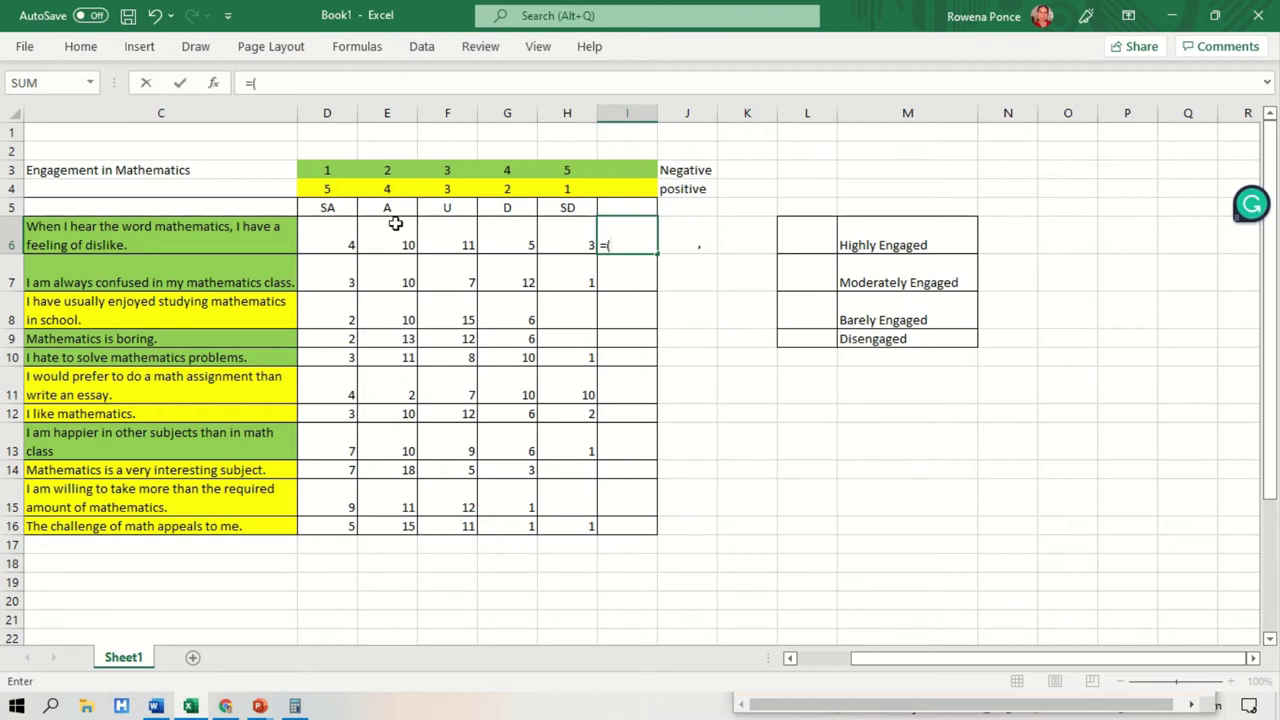
pyautogui.click(343, 244)
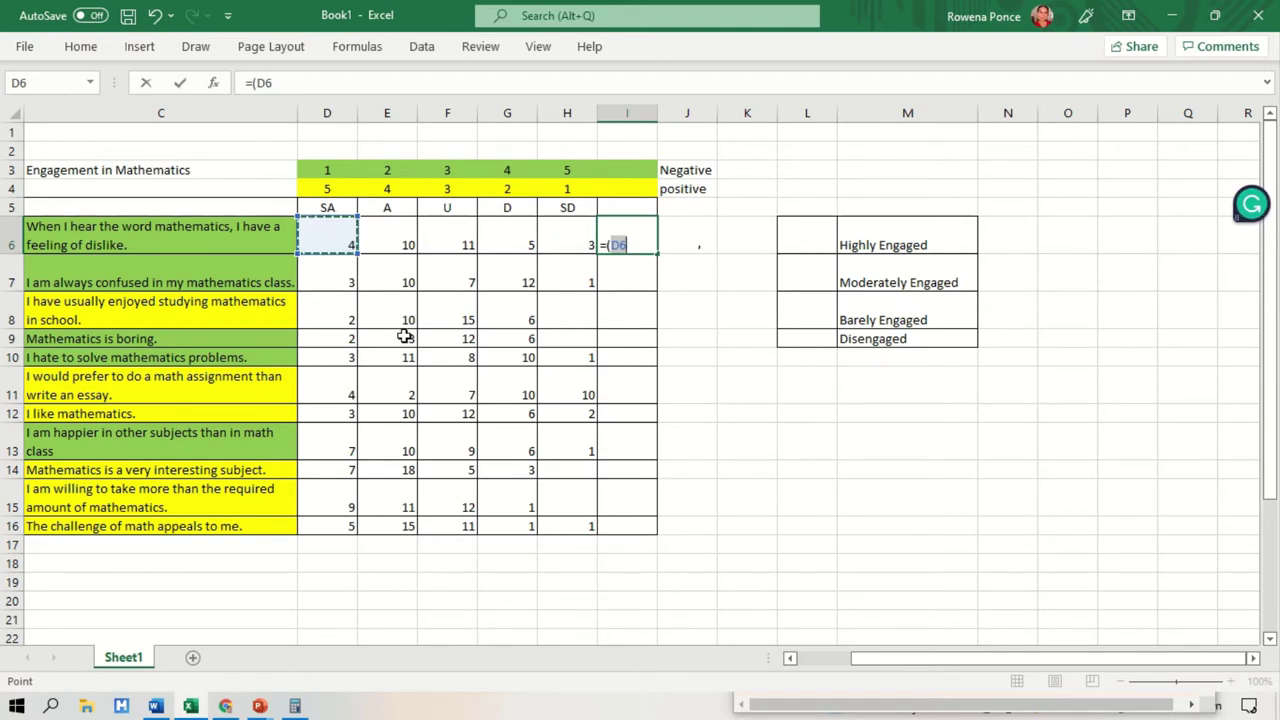
pyautogui.write('*')
pyautogui.click(326, 170)
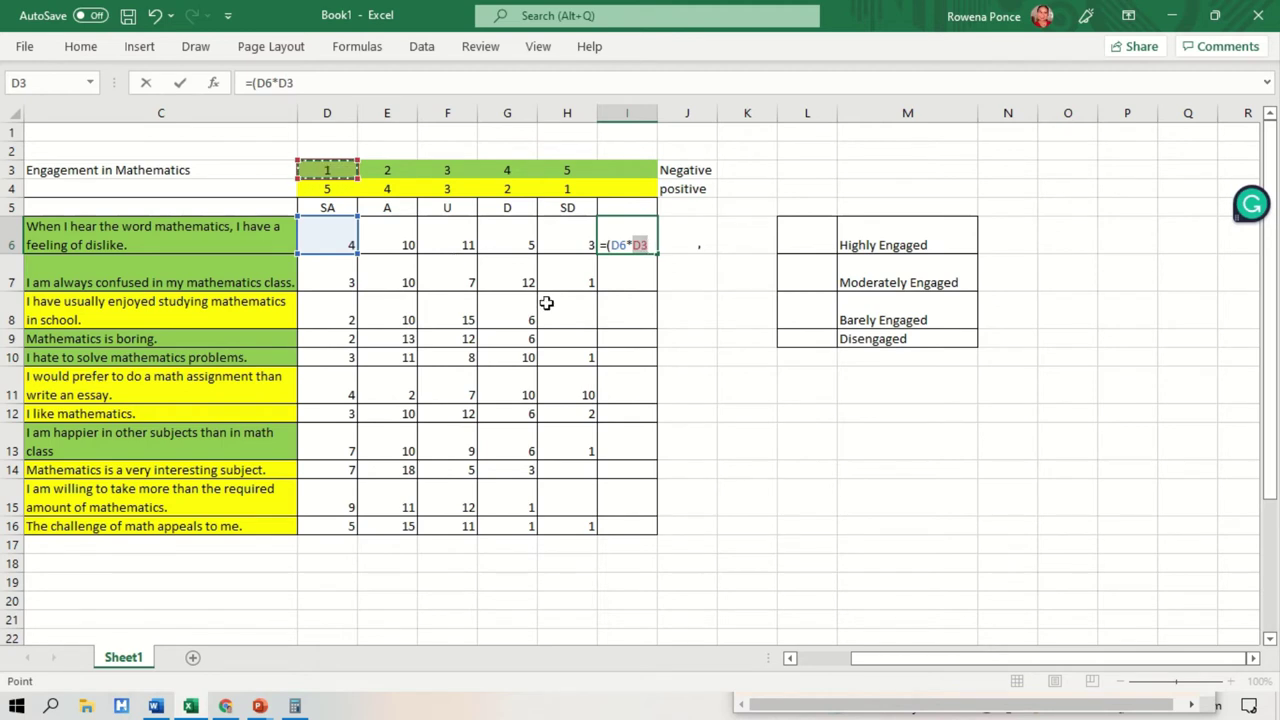
pyautogui.write(')')
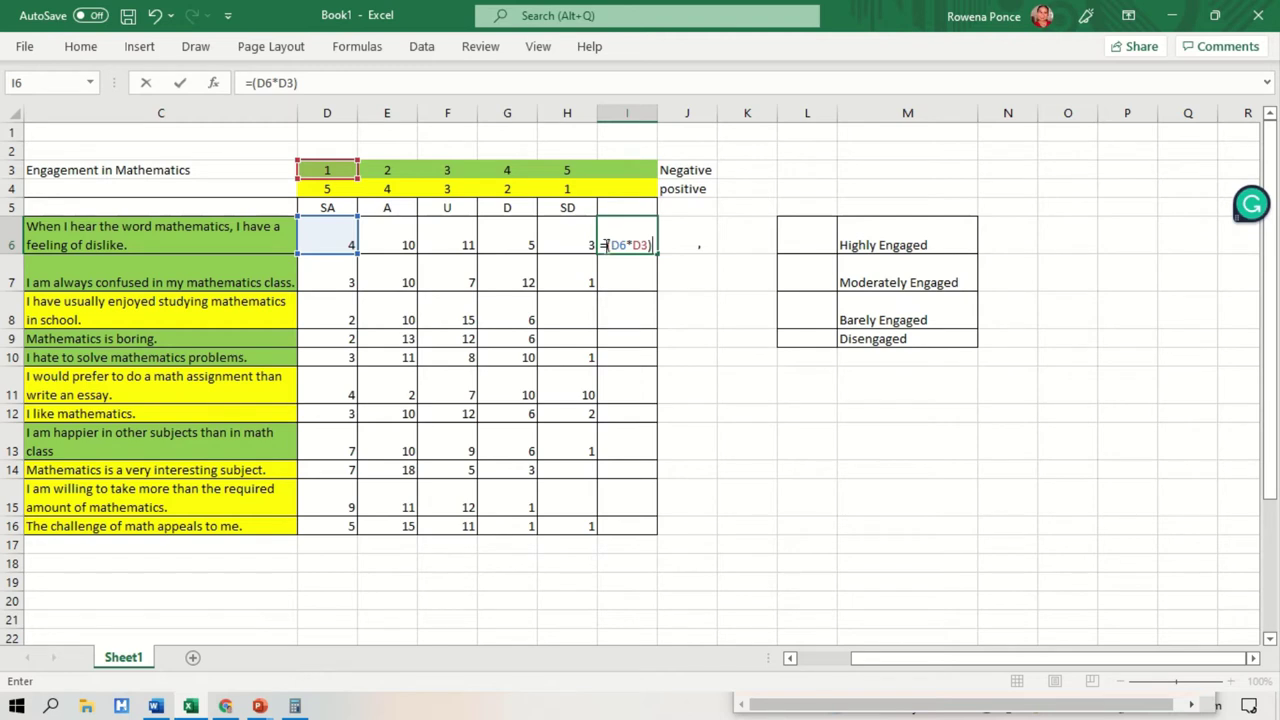
pyautogui.write('(')
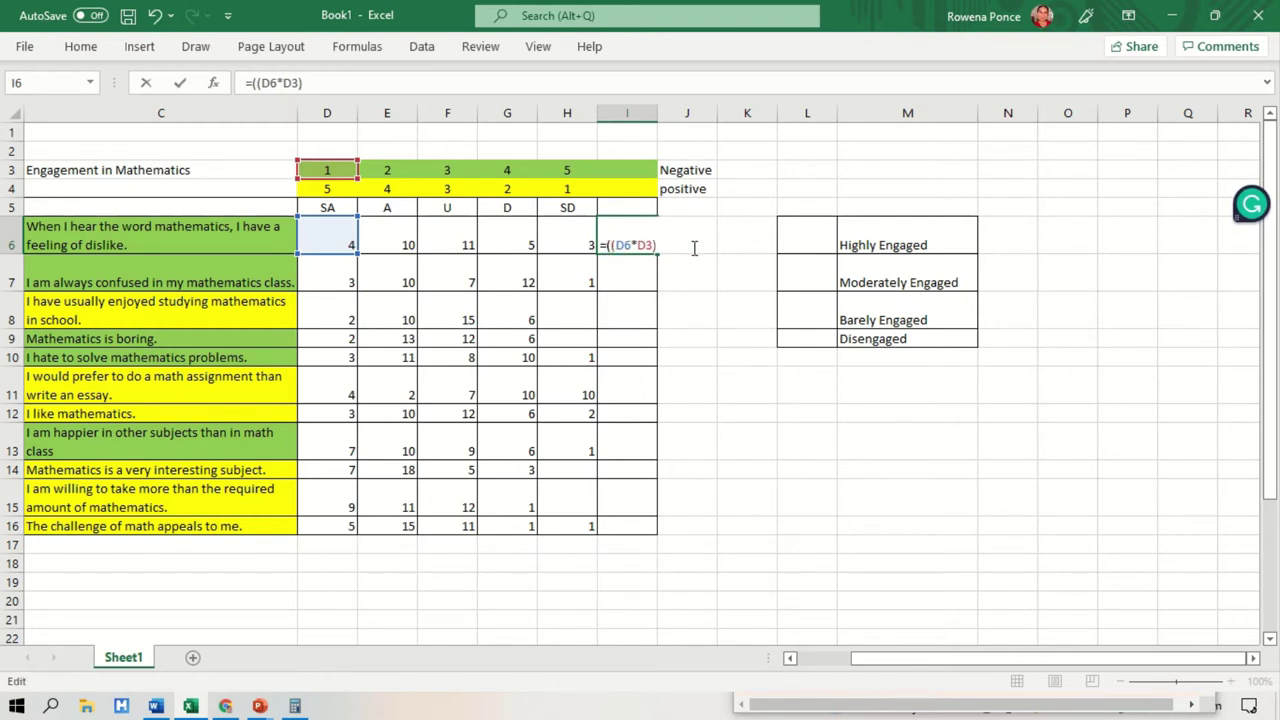
# Add the A product (E6*E3) as the second term of the I6 formula
pyautogui.click(399, 235)
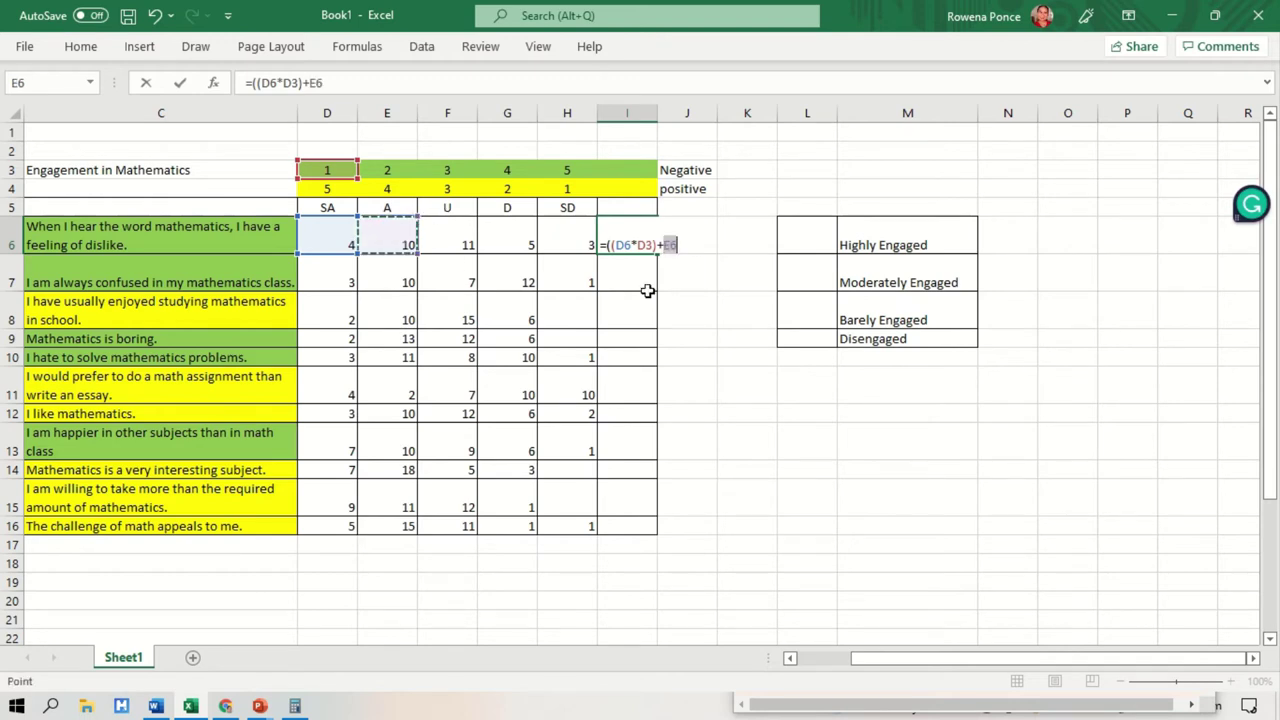
pyautogui.click(666, 244)
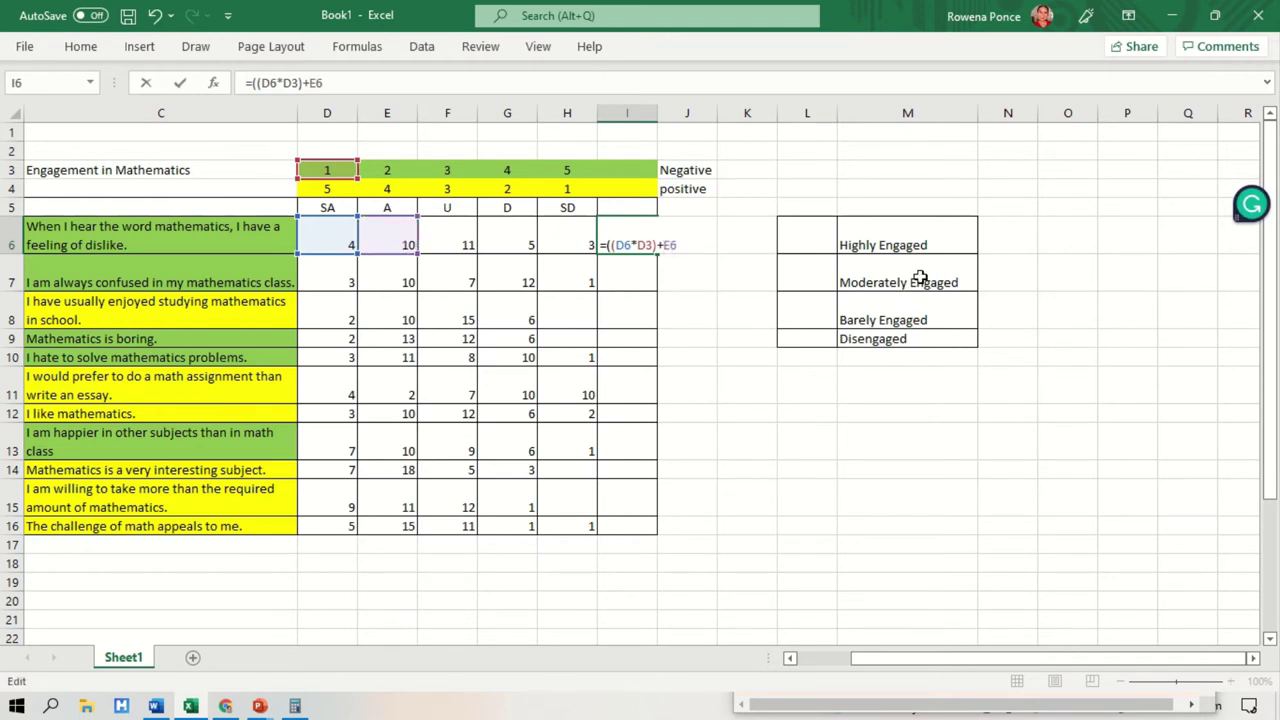
pyautogui.write('(')
pyautogui.click(700, 250)
pyautogui.write('+')
pyautogui.click(397, 169)
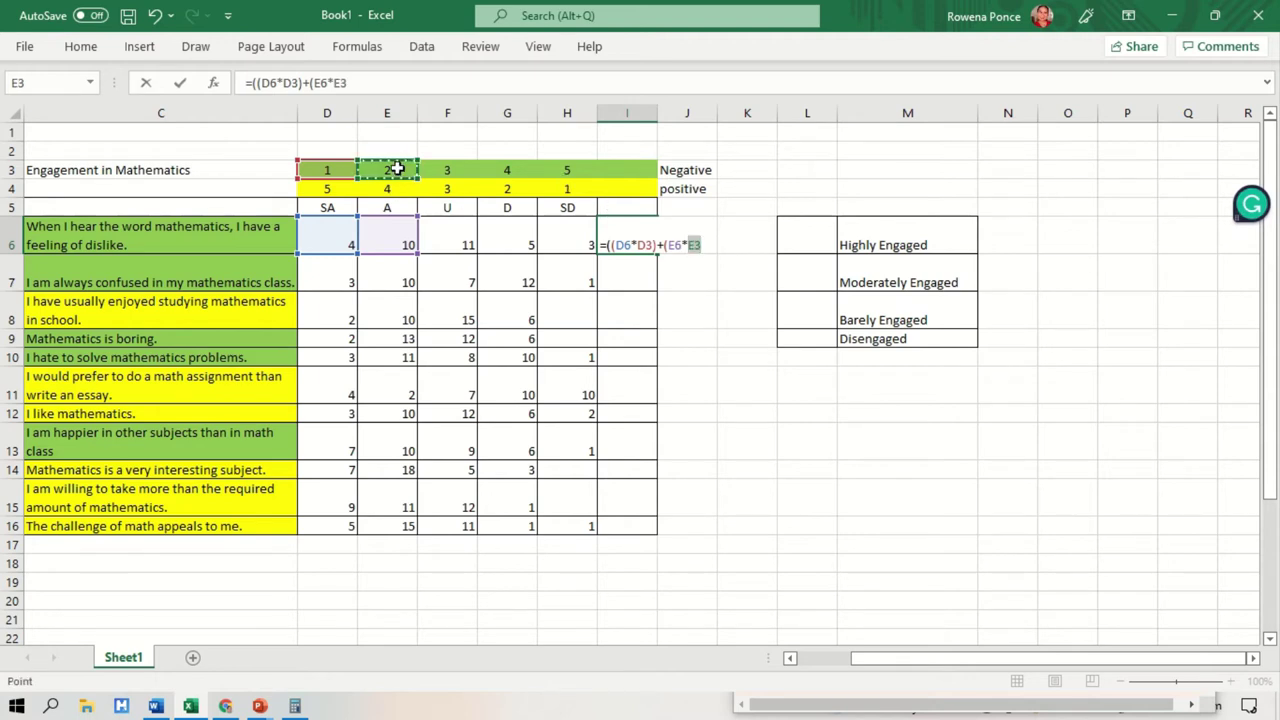
pyautogui.write(')+(')
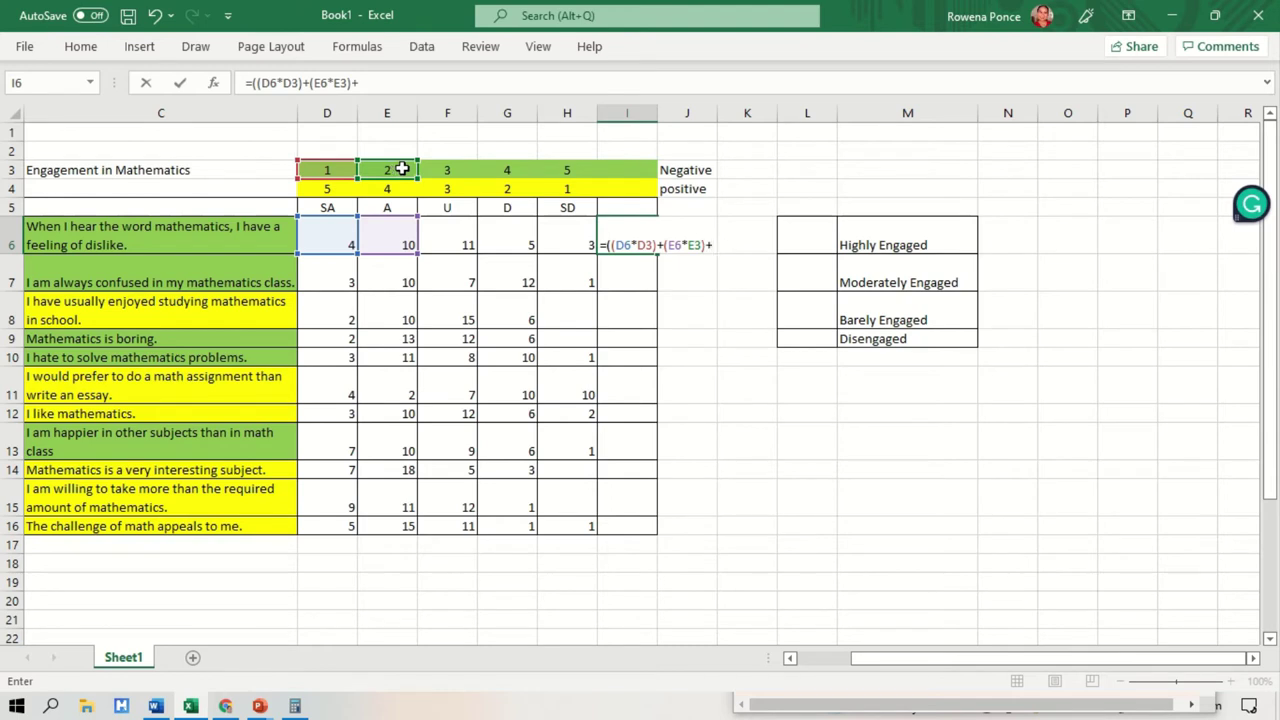
# Add the U product (F6*F3) as the third term of the I6 formula
pyautogui.click(450, 245)
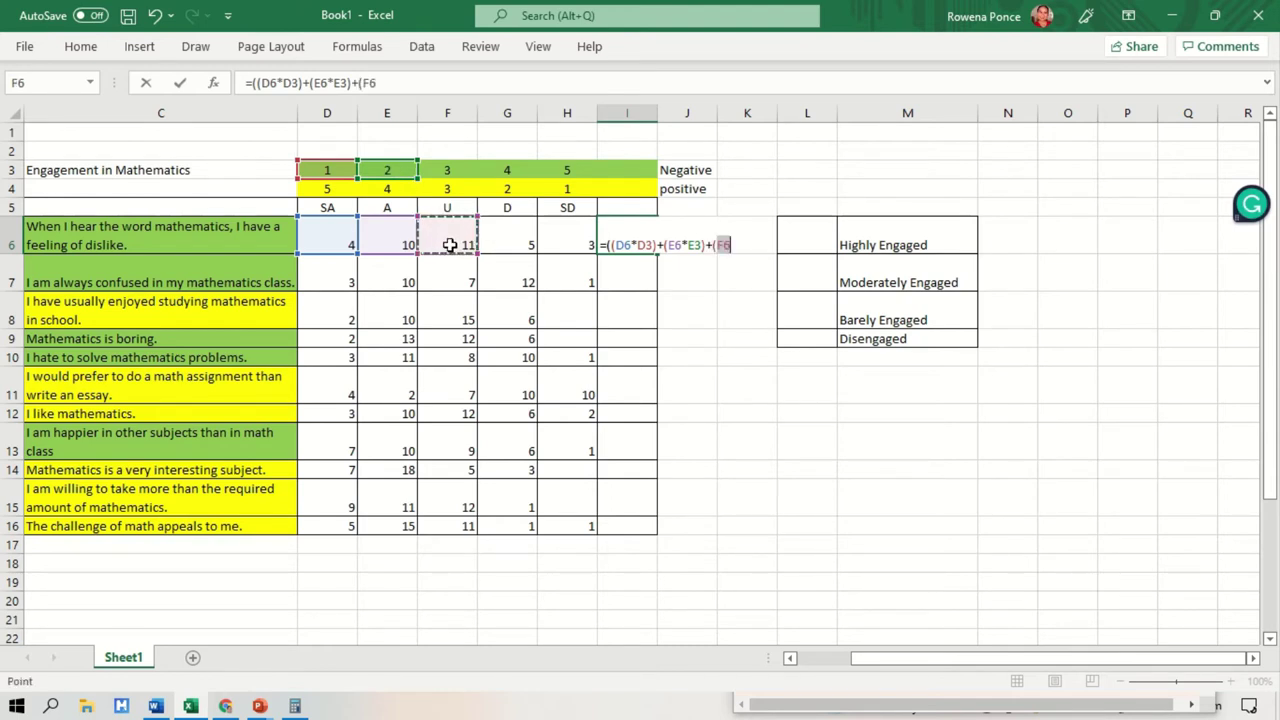
pyautogui.write('*')
pyautogui.click(447, 170)
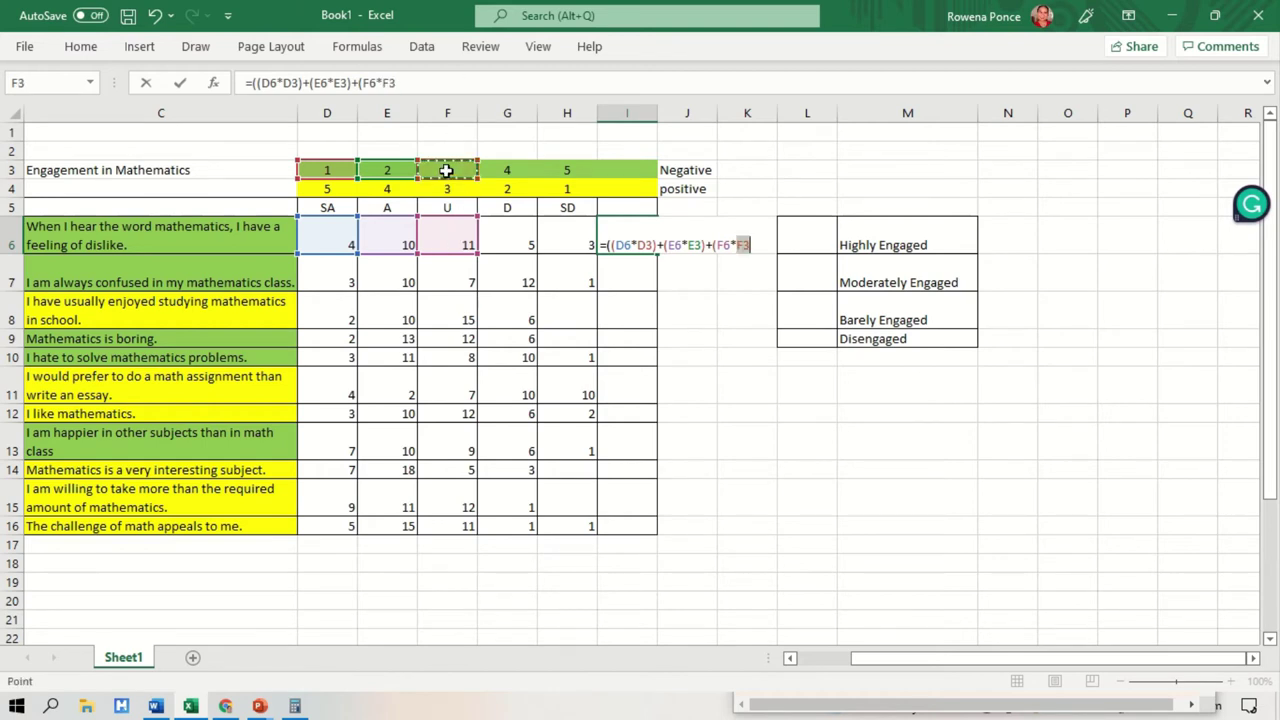
pyautogui.write(')')
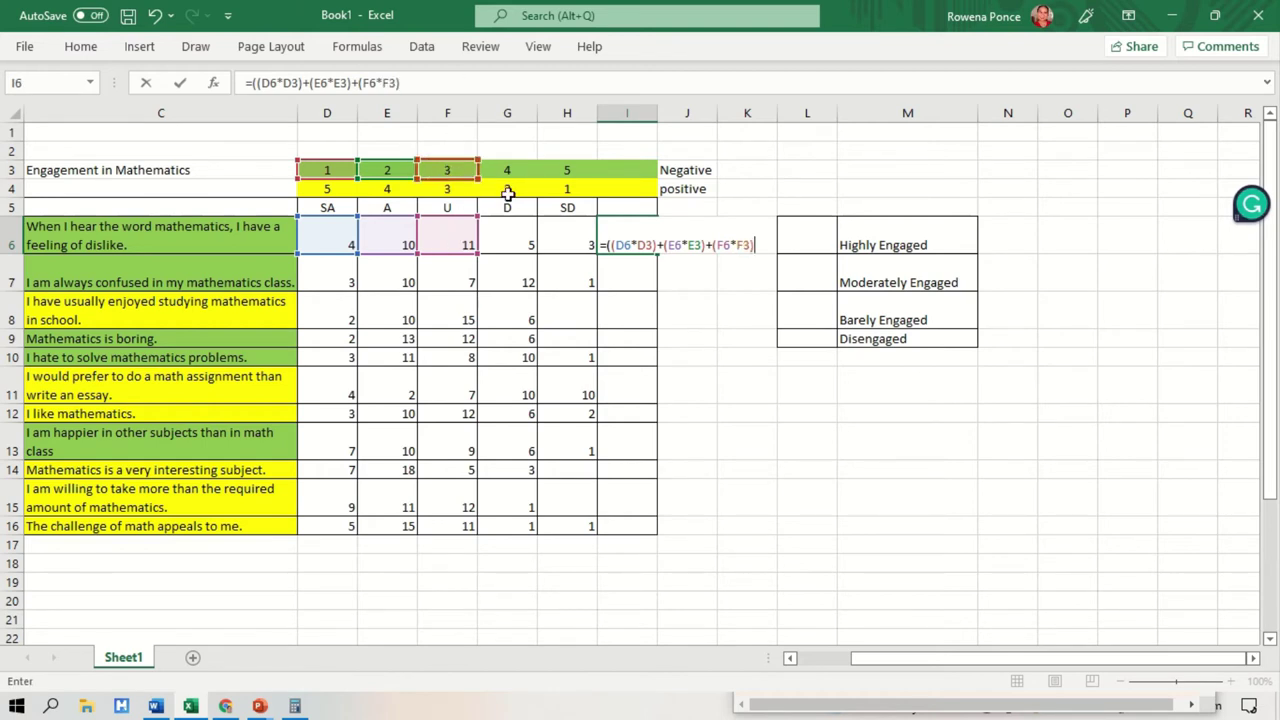
pyautogui.write('+')
# Add the D product (G6*G3) as the fourth term of the I6 formula
pyautogui.click(525, 241)
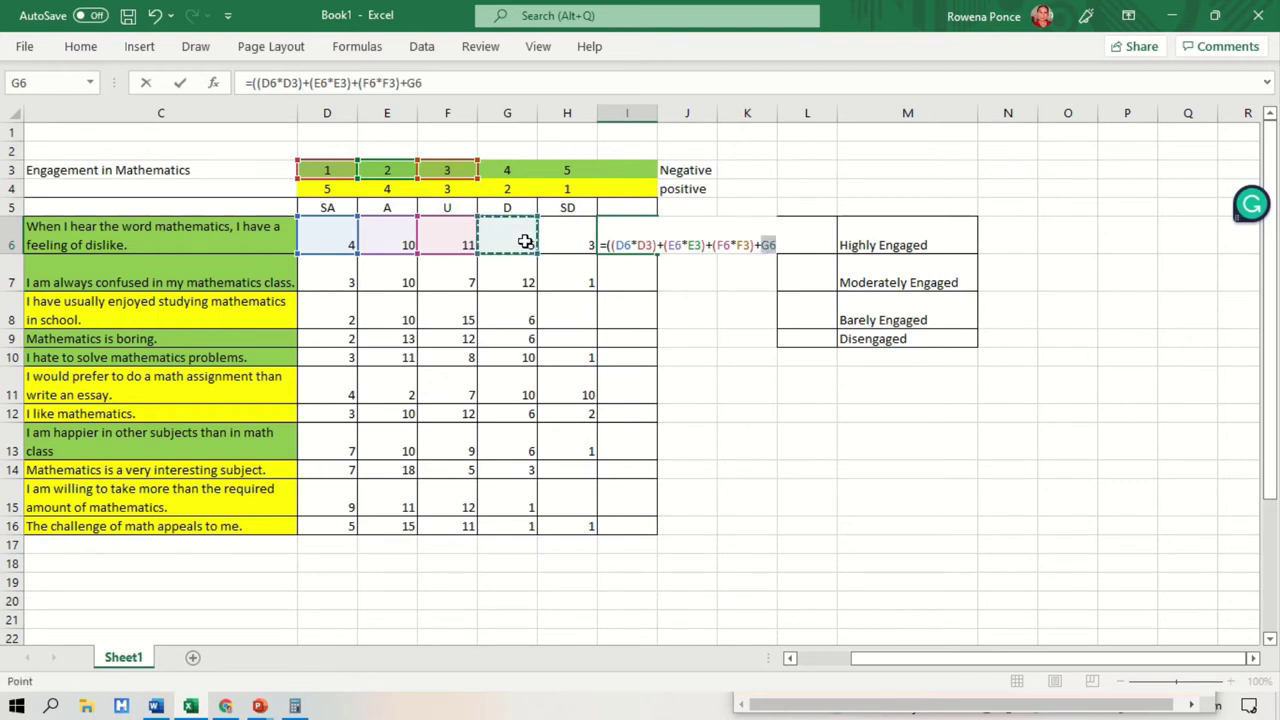
pyautogui.click(766, 245)
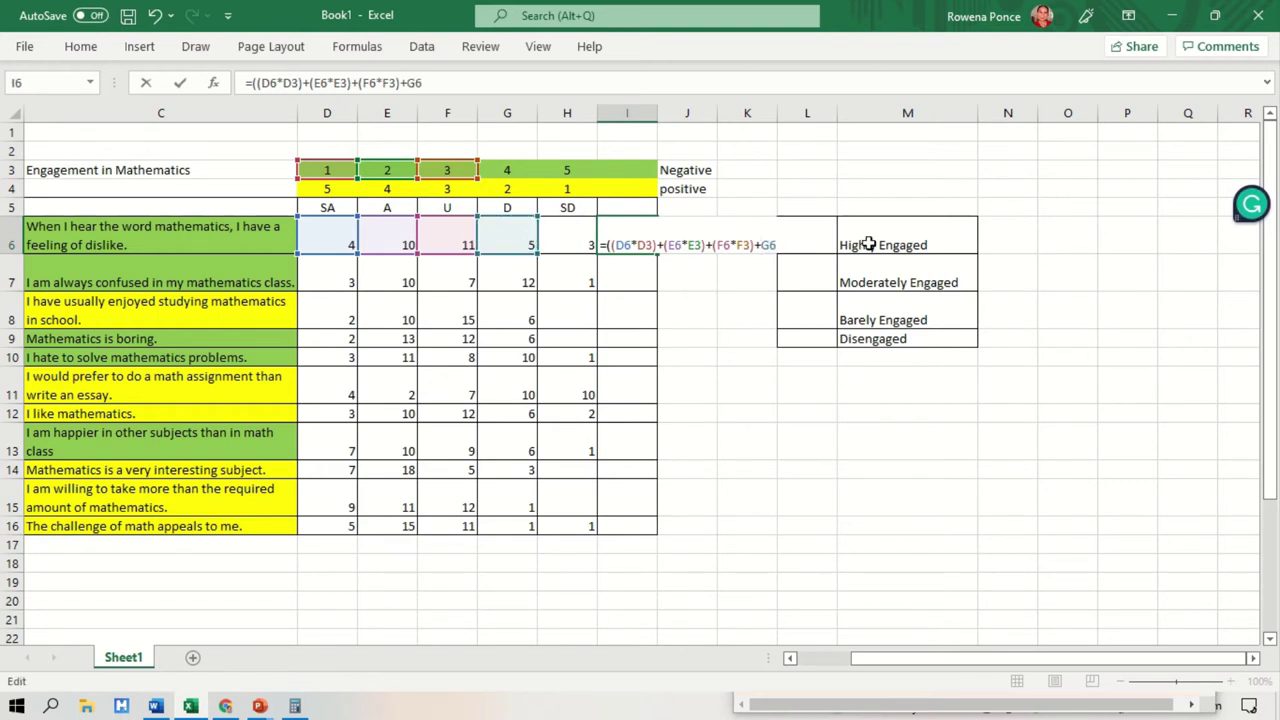
pyautogui.write('(D6*')
pyautogui.click(513, 168)
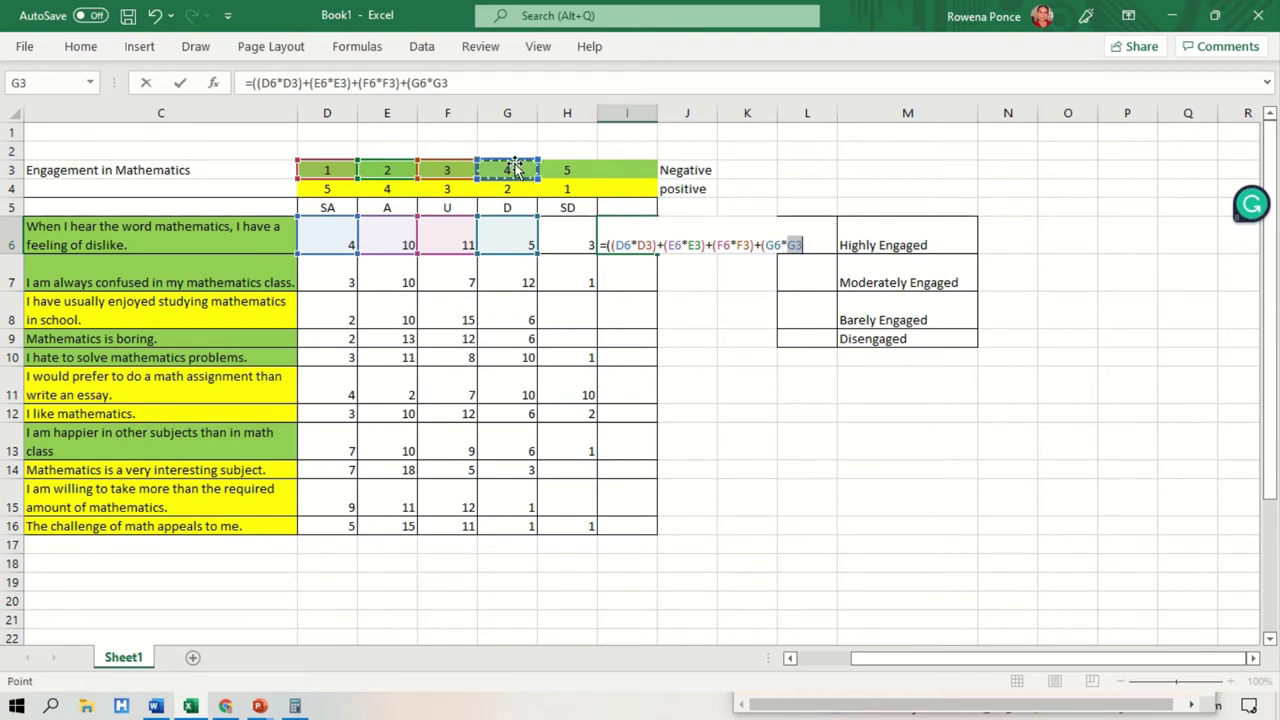
pyautogui.write(')+(')
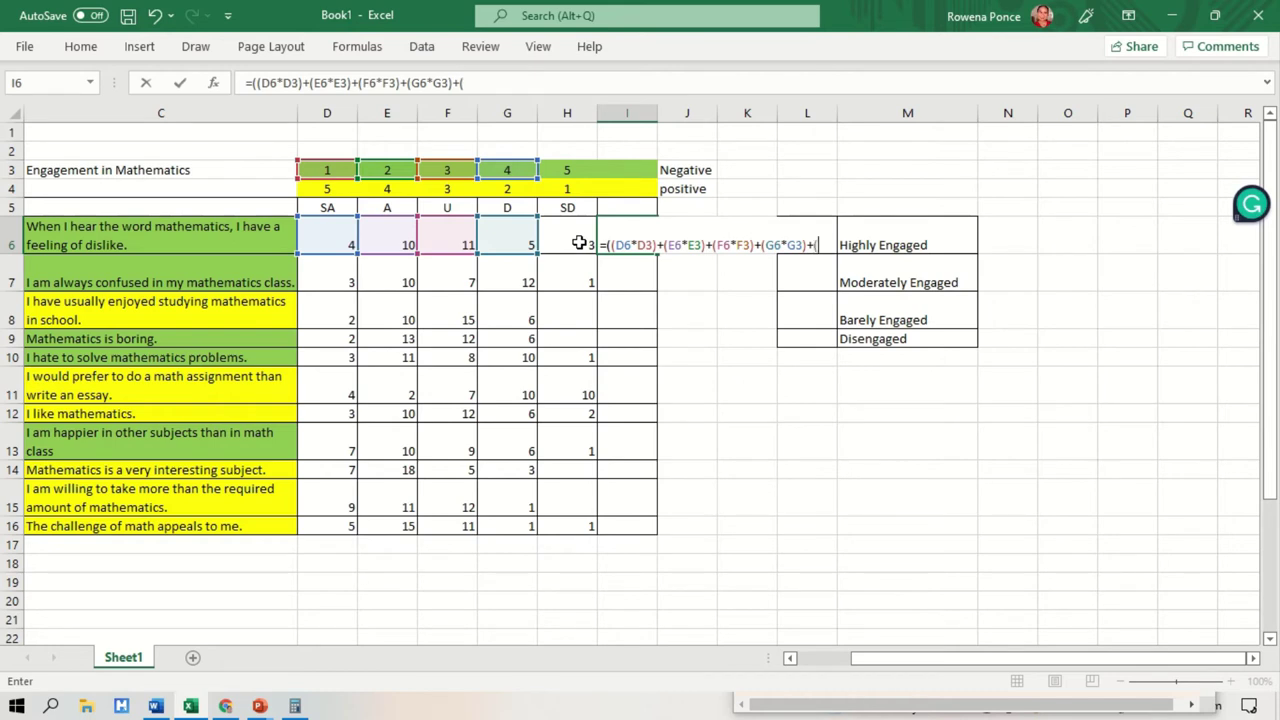
# Complete the I6 formula with the SD product (H6*H3), close the outer parenthesis, and divide the sum by 33
pyautogui.click(579, 243)
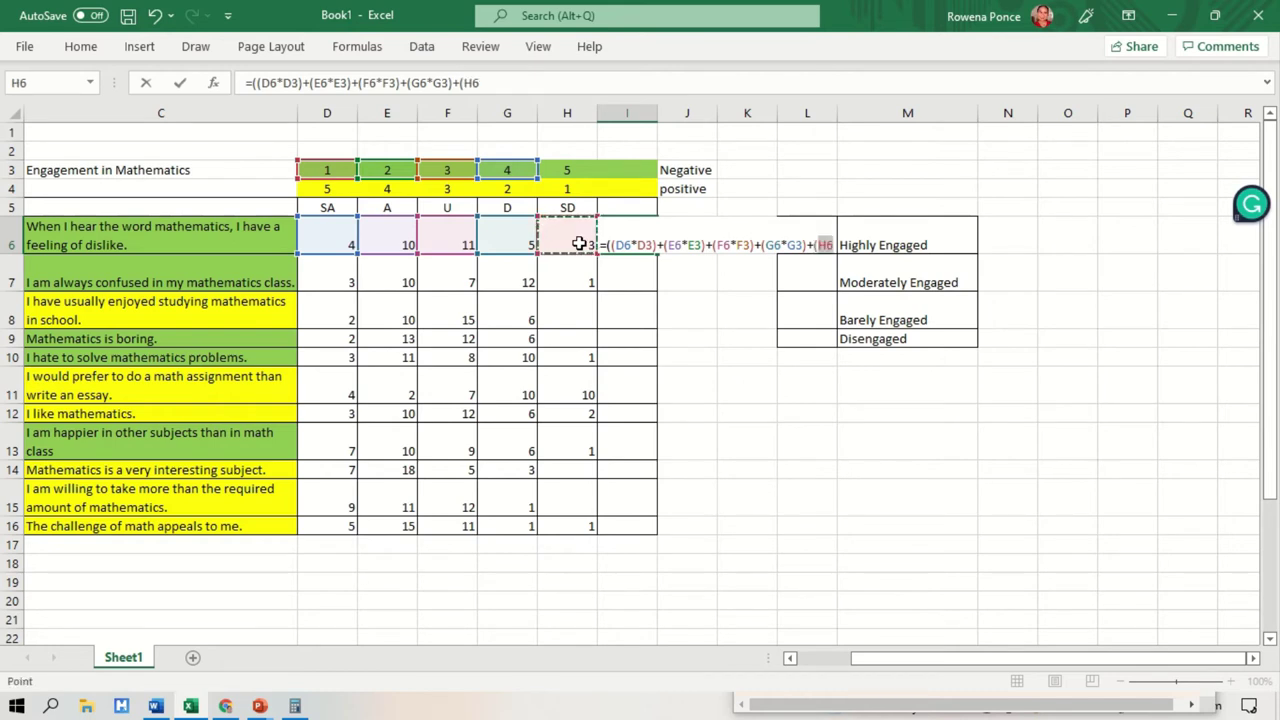
pyautogui.write('*')
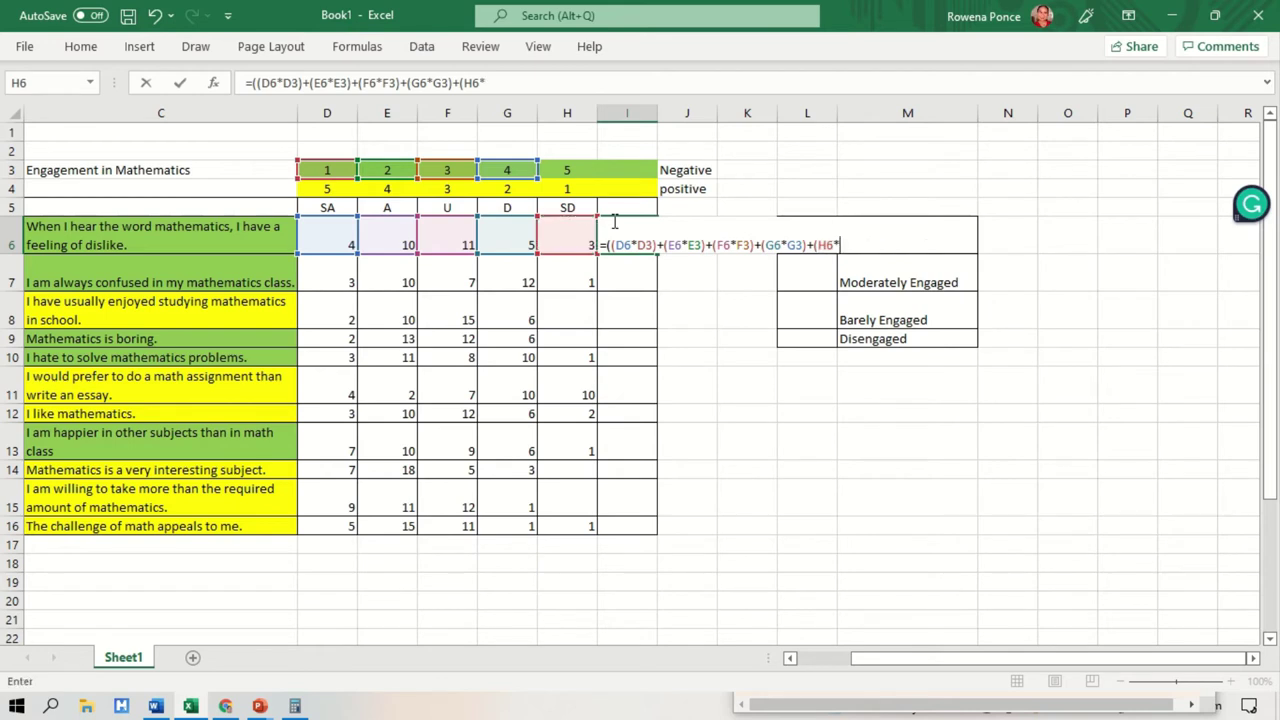
pyautogui.click(578, 168)
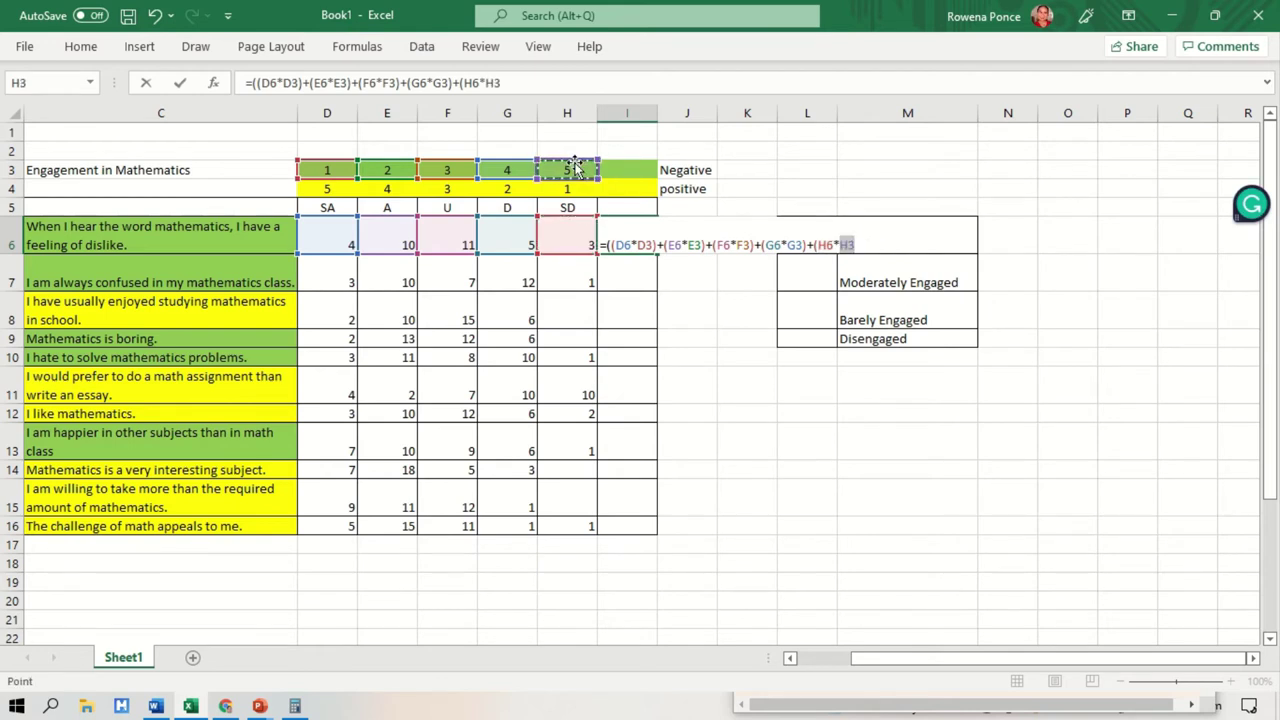
pyautogui.write(')')
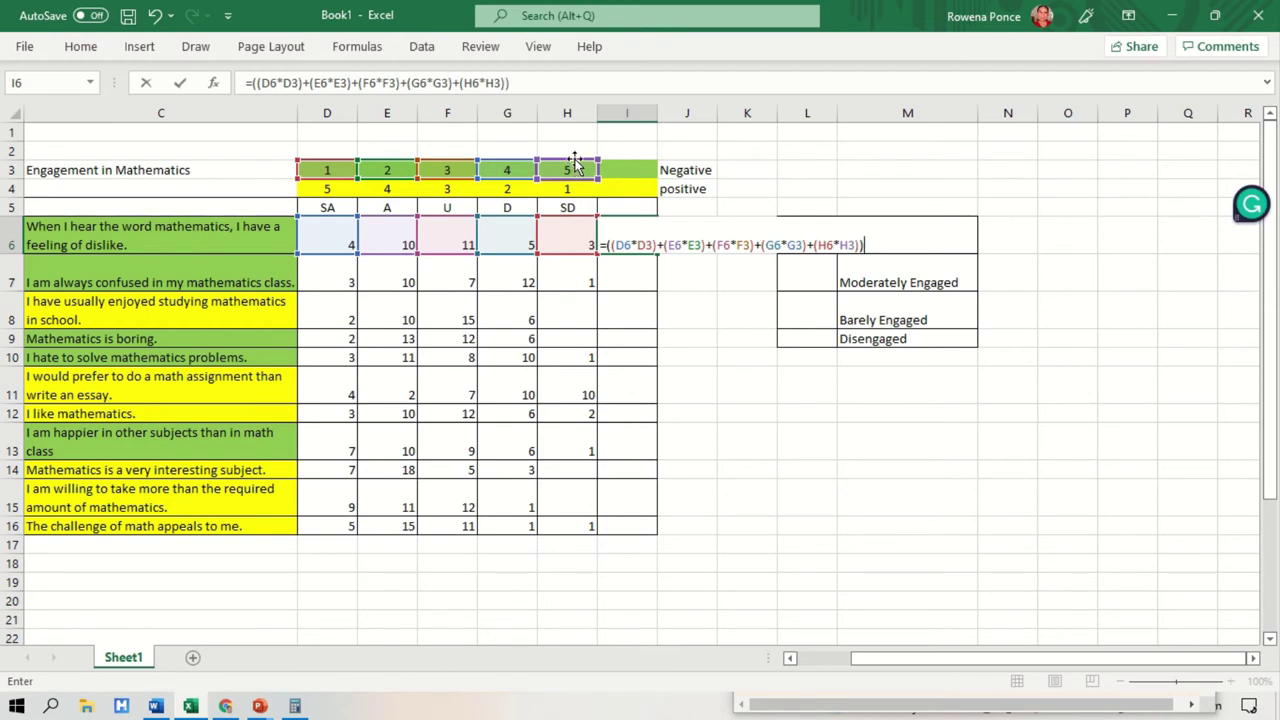
pyautogui.write('/33')
# Make the SA and A weight references in the I6 formula absolute, as $D$3 and $E$3
pyautogui.click(638, 244)
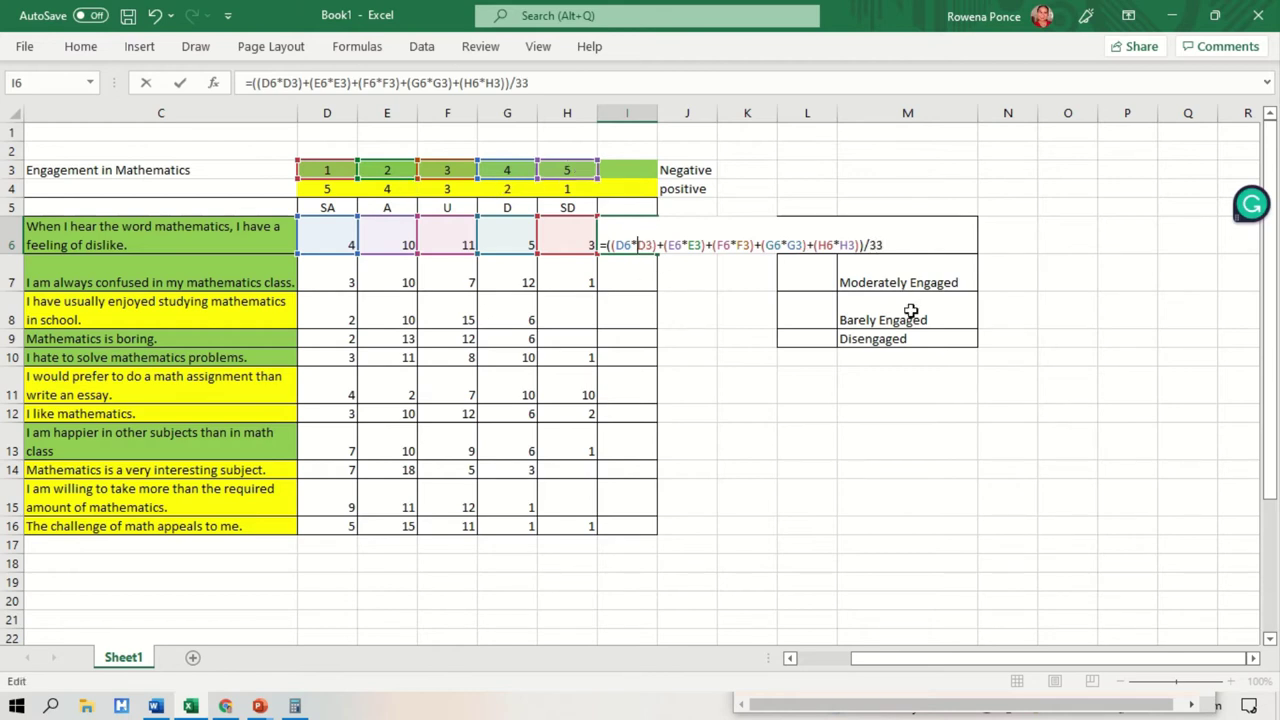
pyautogui.write('$')
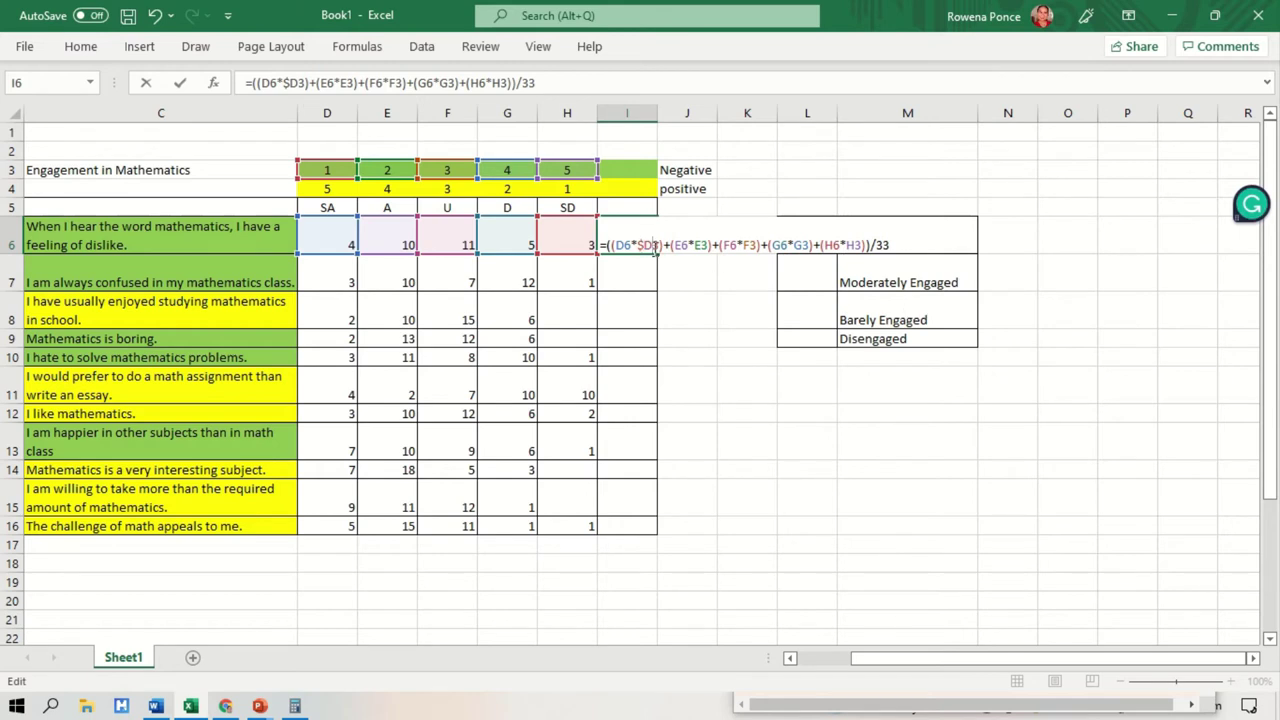
pyautogui.write('$')
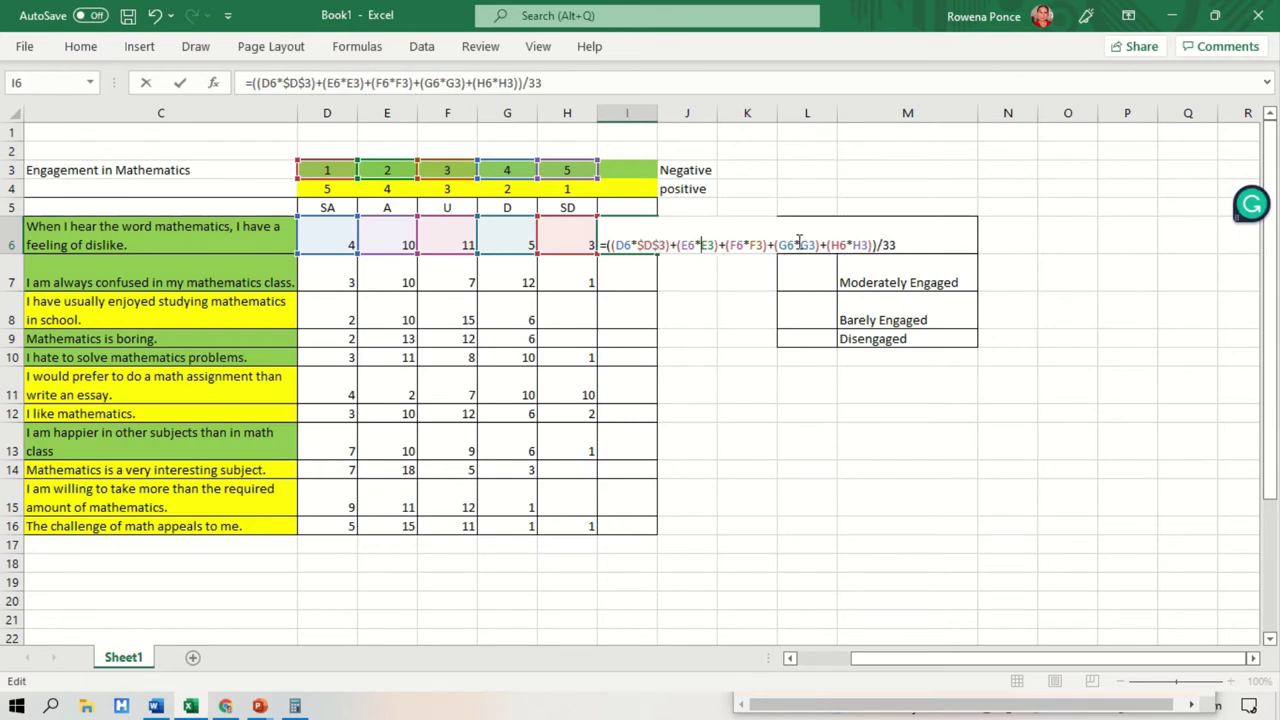
pyautogui.write('$')
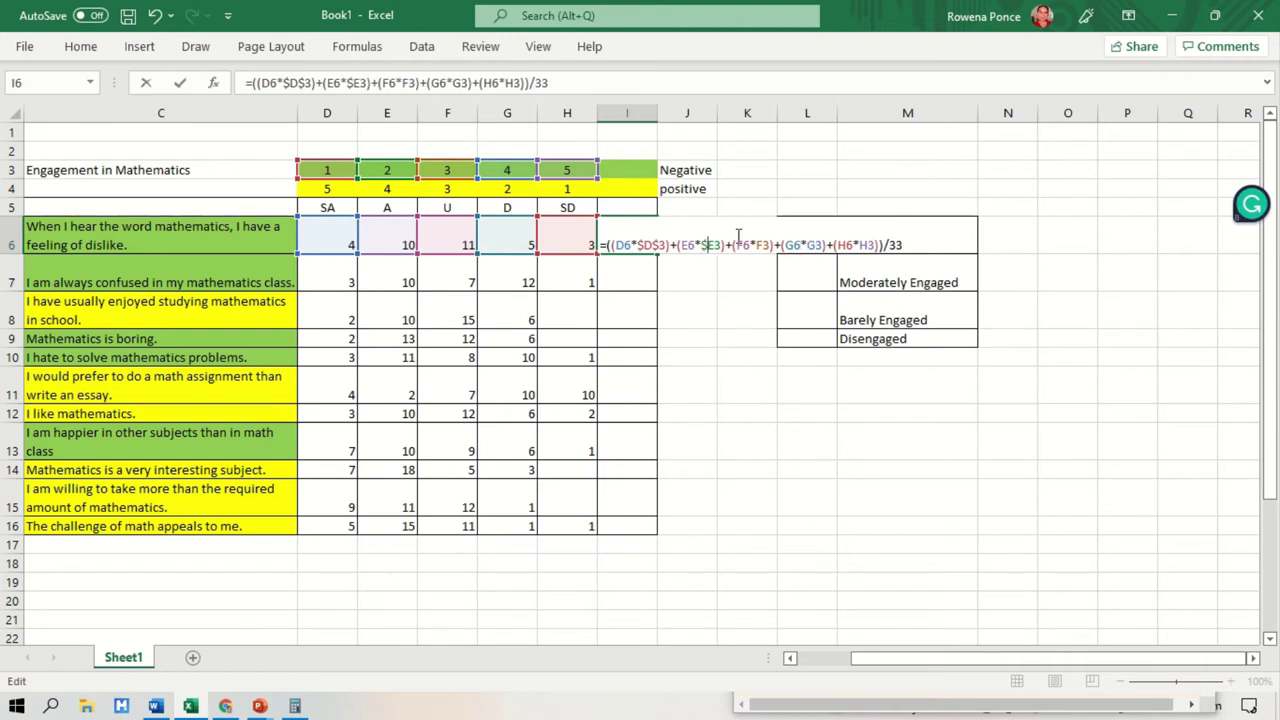
pyautogui.press('Right')
pyautogui.write('$')
pyautogui.write('$')
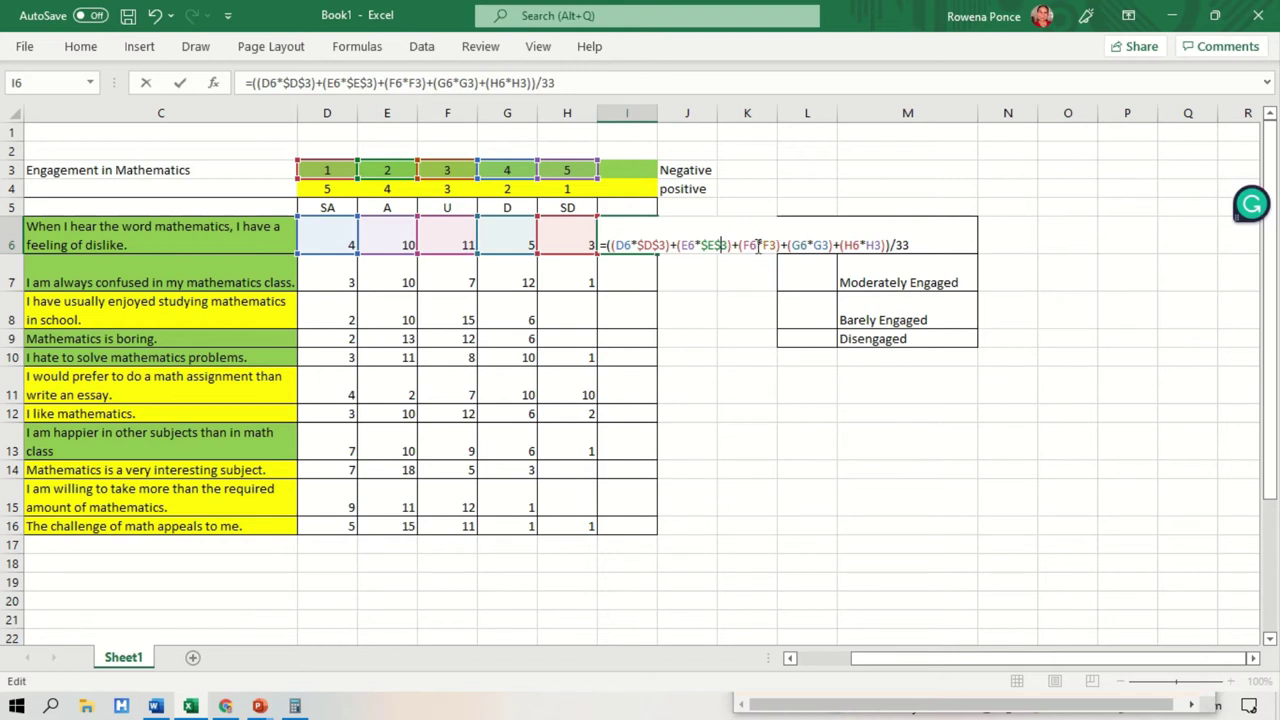
# Make the U and D weight references in the I6 formula absolute, as $F$3 and $G$3
pyautogui.write('$')
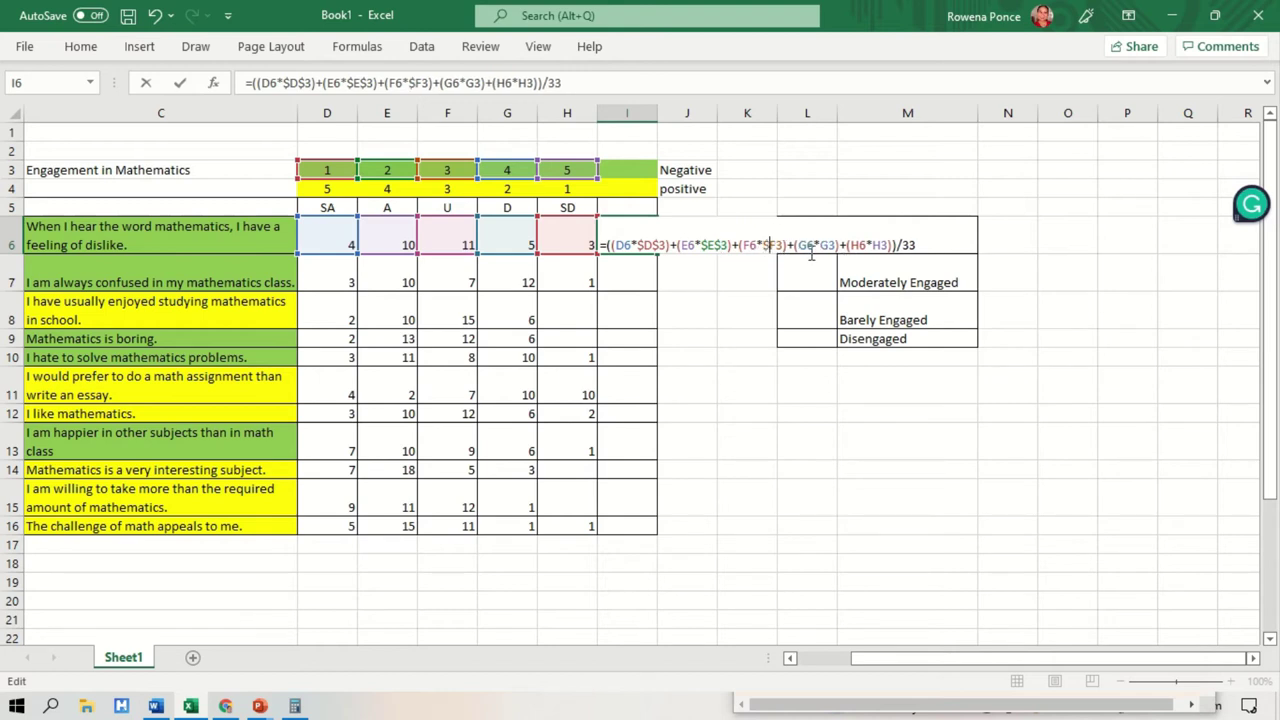
pyautogui.click(776, 250)
pyautogui.write('$D')
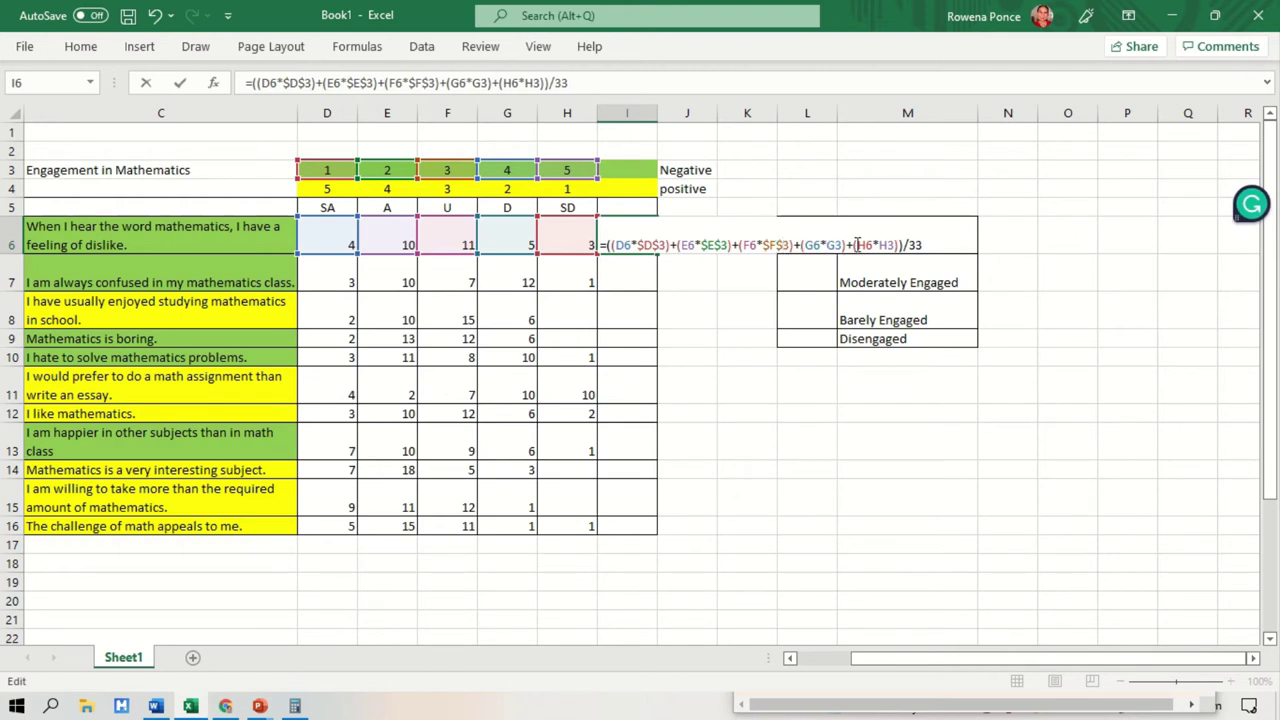
pyautogui.write('$')
pyautogui.click(843, 244)
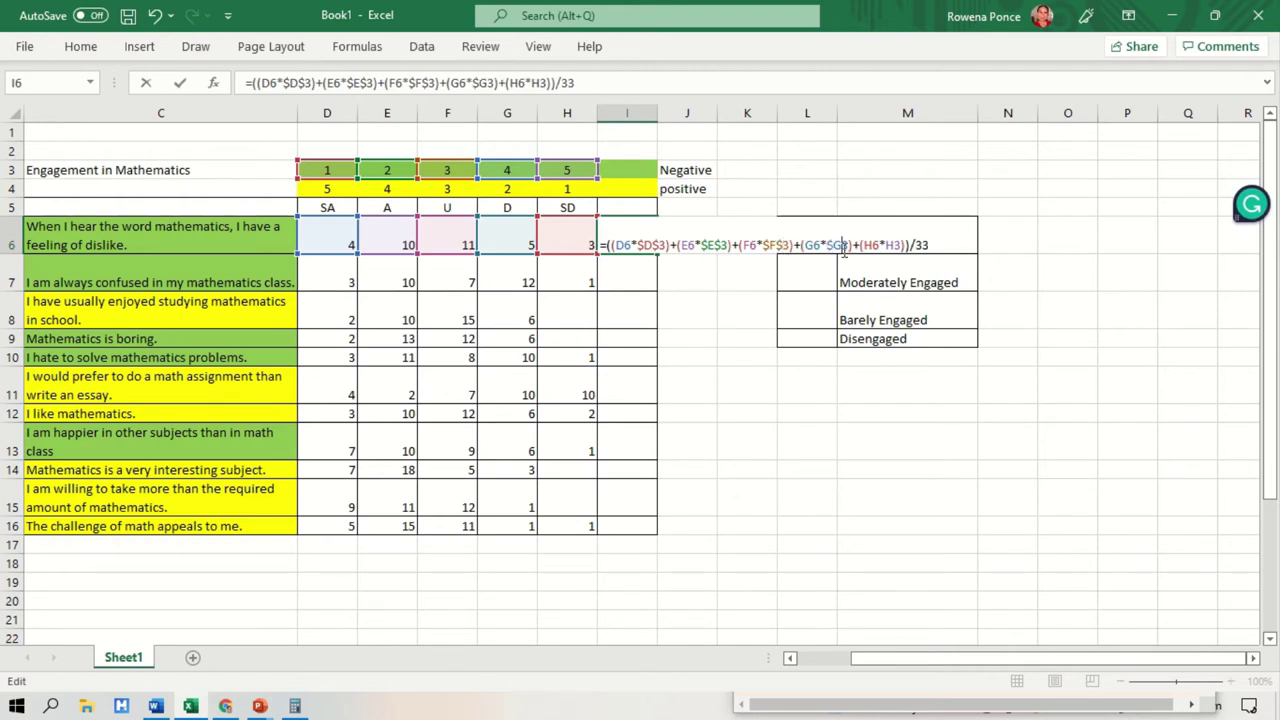
pyautogui.write('$')
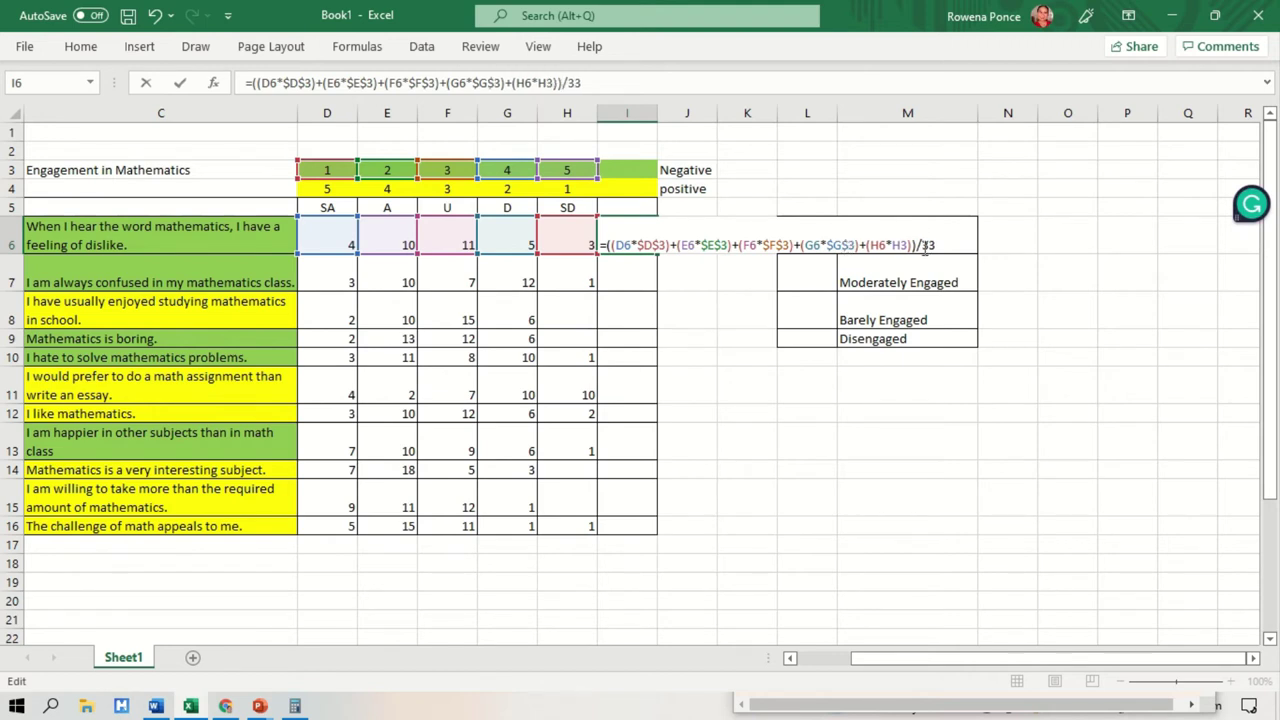
# Make the SD weight reference absolute as $H$3 and commit the I6 formula
pyautogui.click(896, 246)
pyautogui.write('$D')
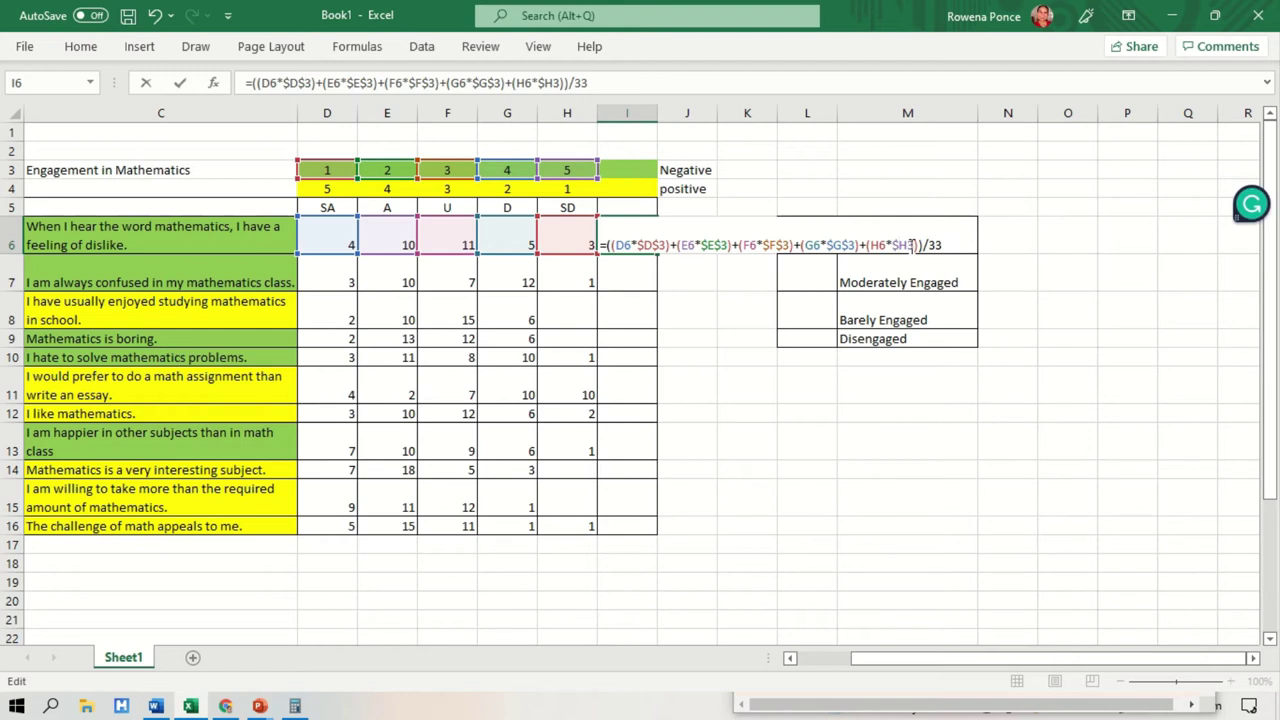
pyautogui.write('$')
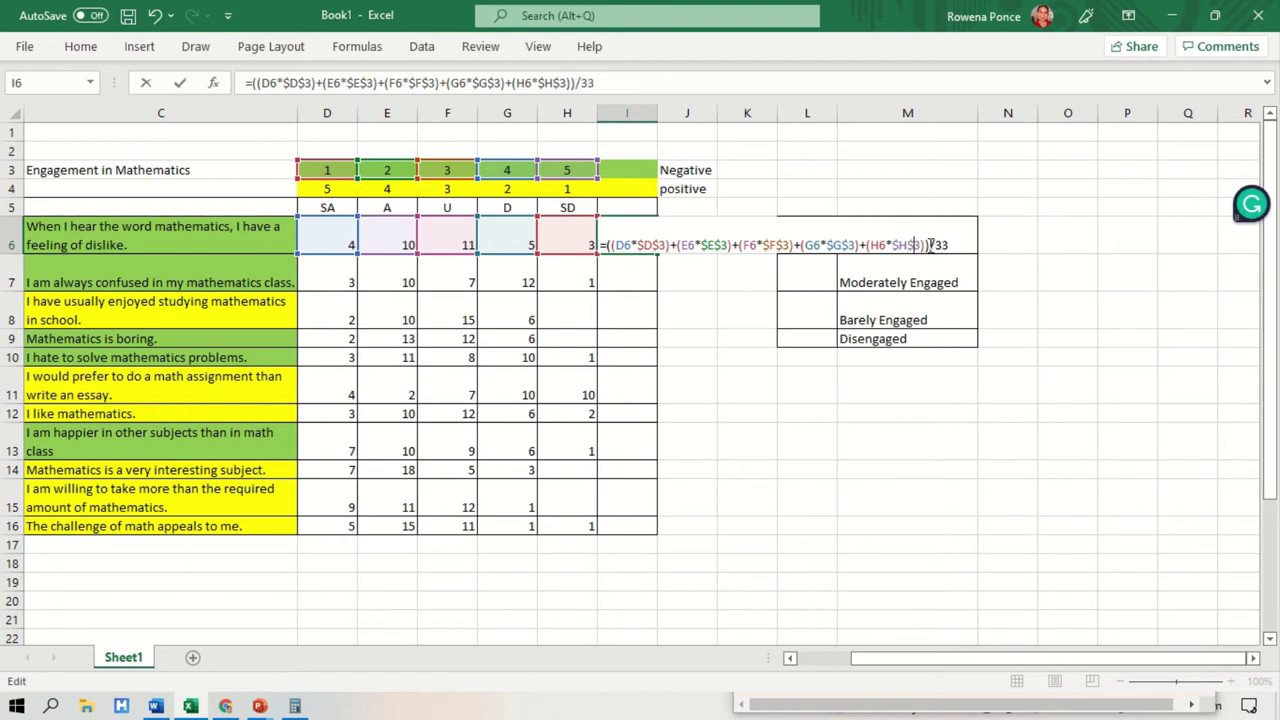
pyautogui.press('Return')
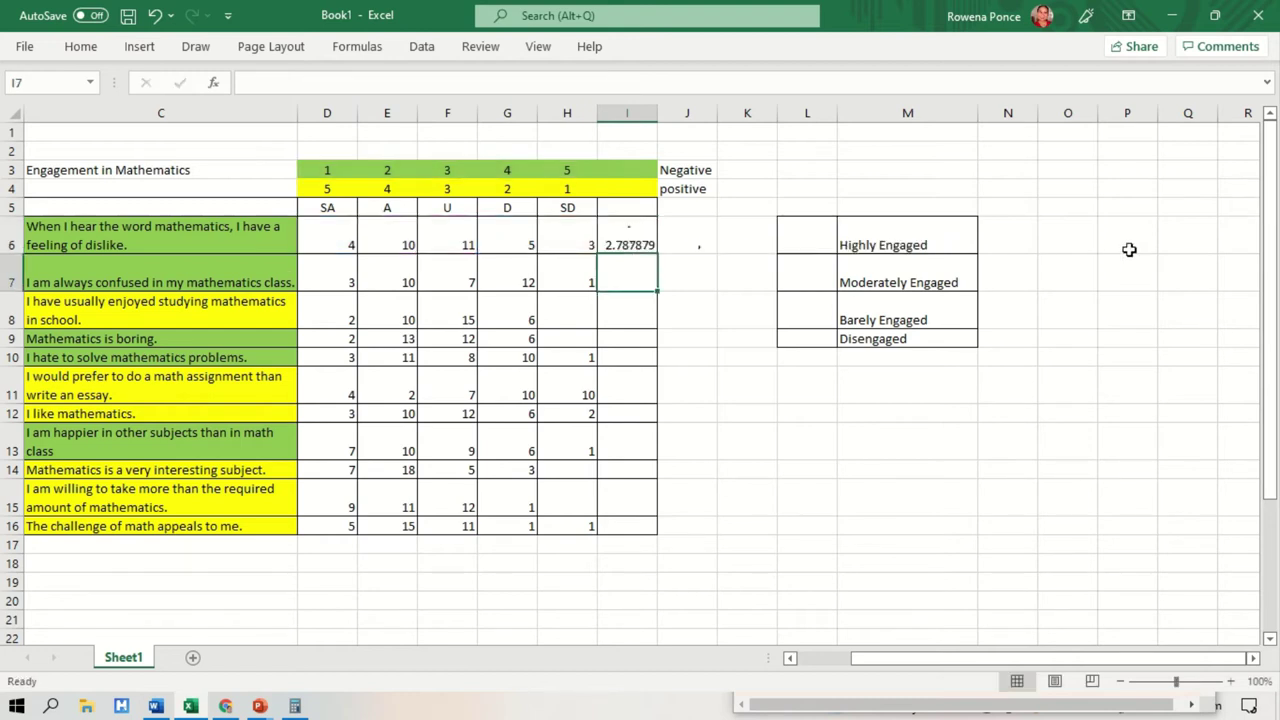
# Copy the I6 weighted mean formula to the other green negative statements in I7, I9, I10 and I13
pyautogui.click(640, 241)
pyautogui.moveTo(655, 254); pyautogui.dragTo(656, 290)
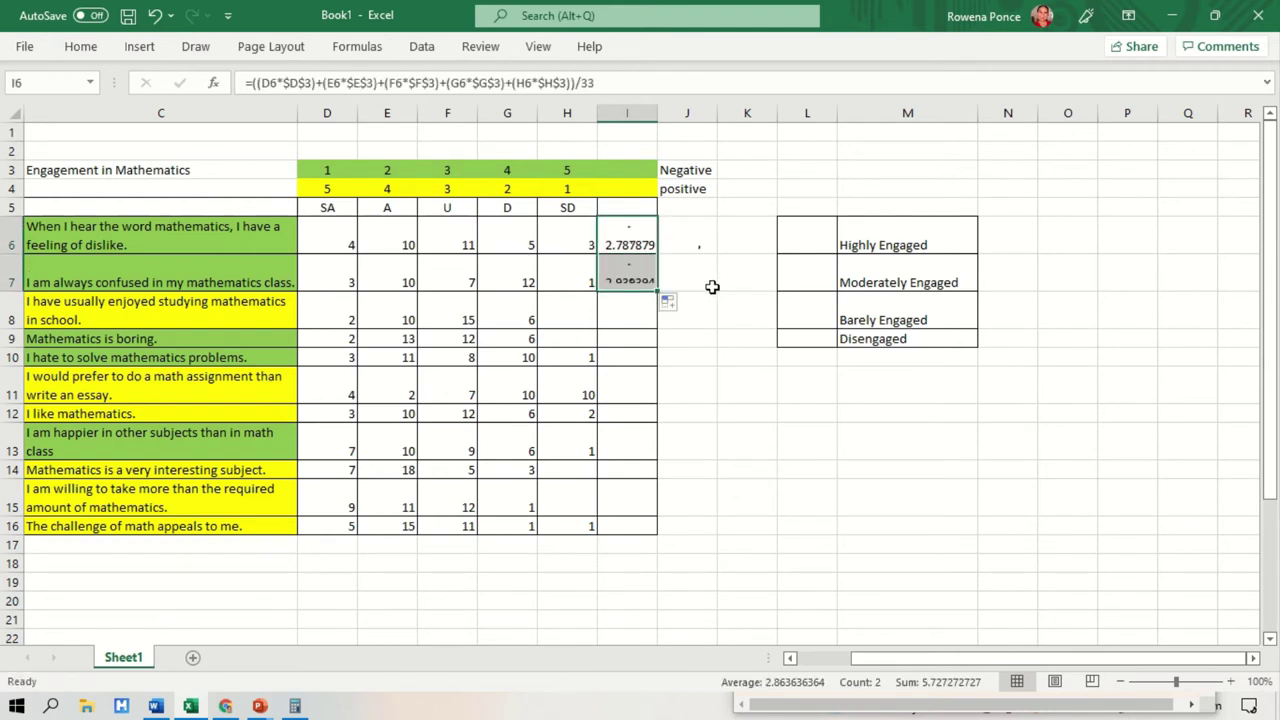
pyautogui.click(630, 259)
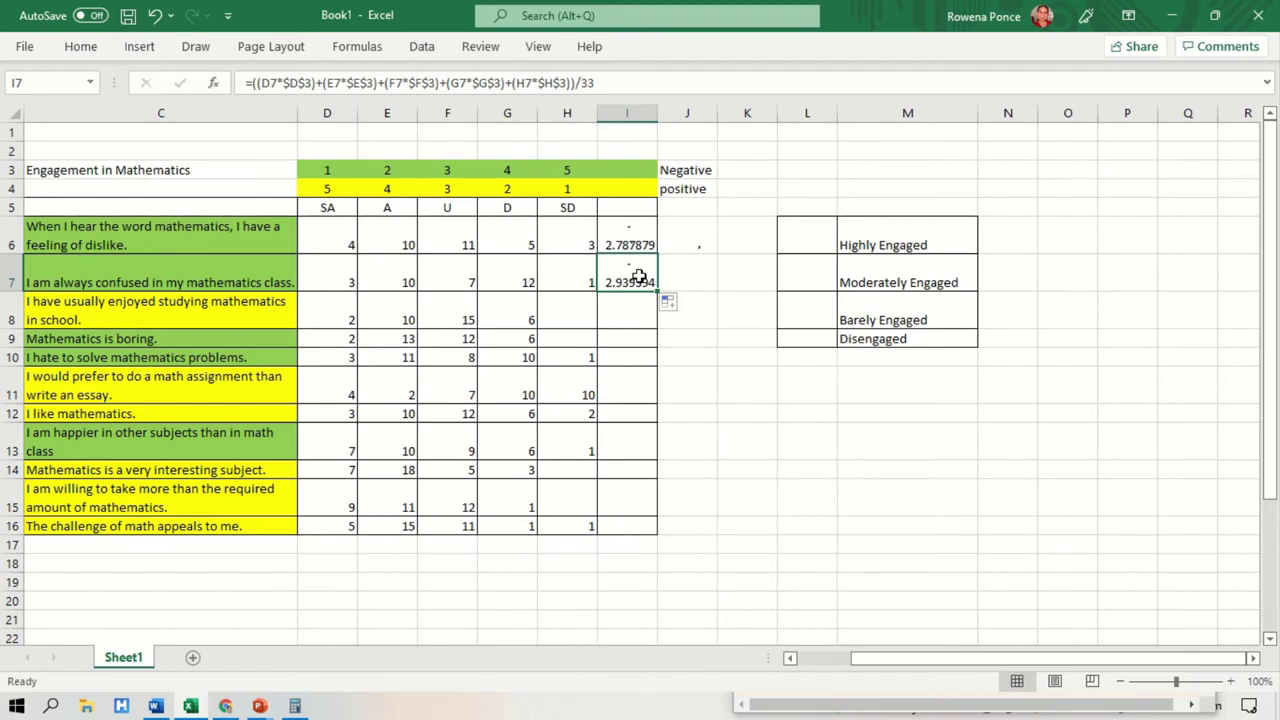
pyautogui.hotkey('ctrl', 'c')
pyautogui.click(635, 338)
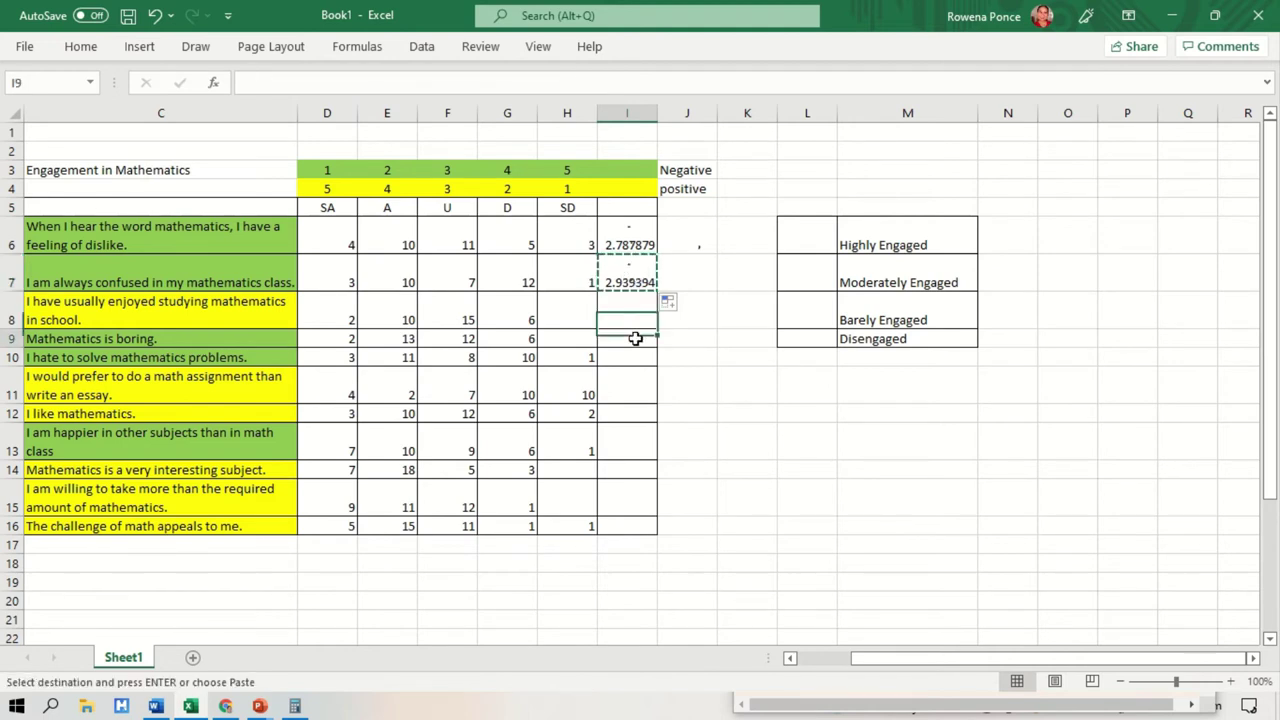
pyautogui.hotkey('ctrl', 'v')
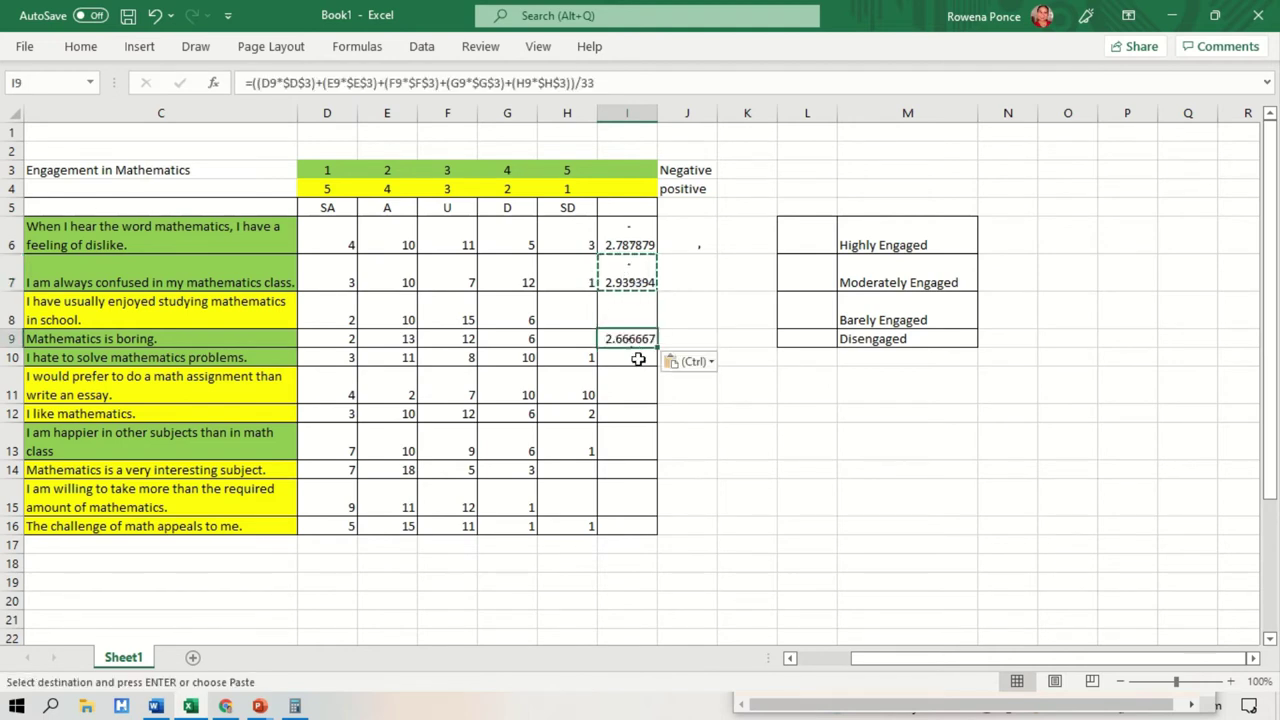
pyautogui.click(637, 361)
pyautogui.hotkey('ctrl', 'v')
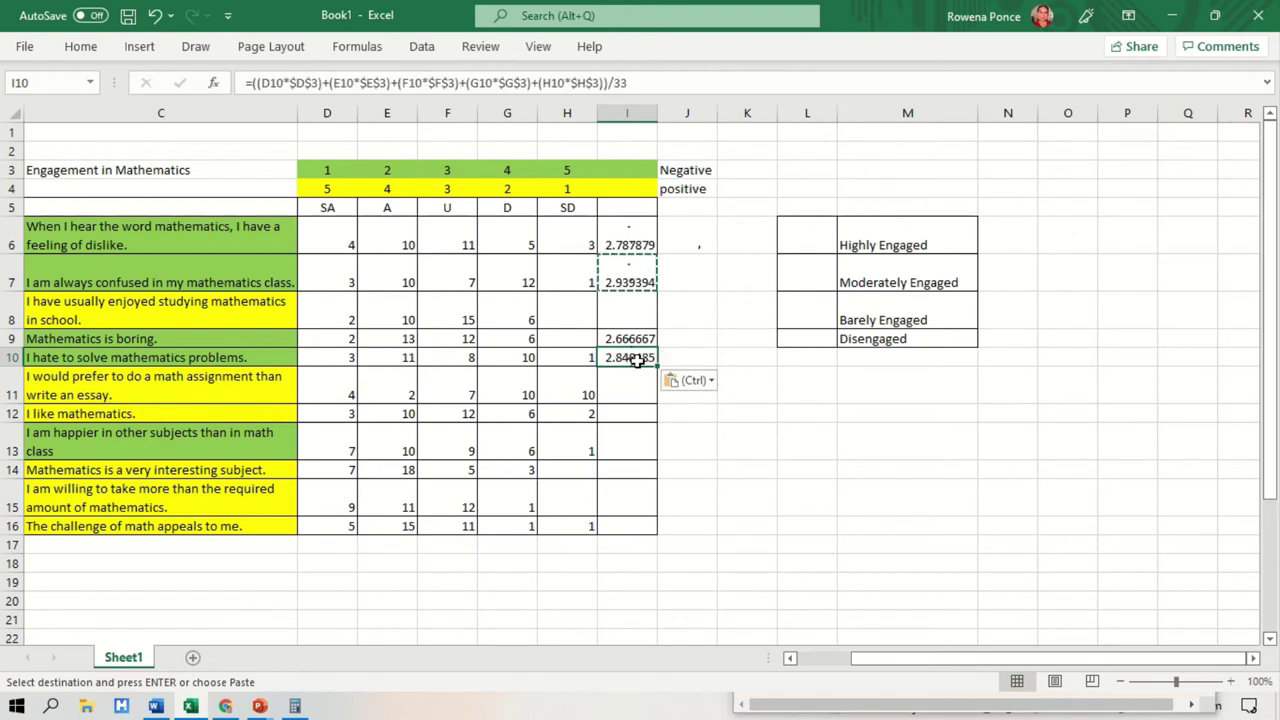
pyautogui.click(630, 443)
pyautogui.hotkey('ctrl', 'v')
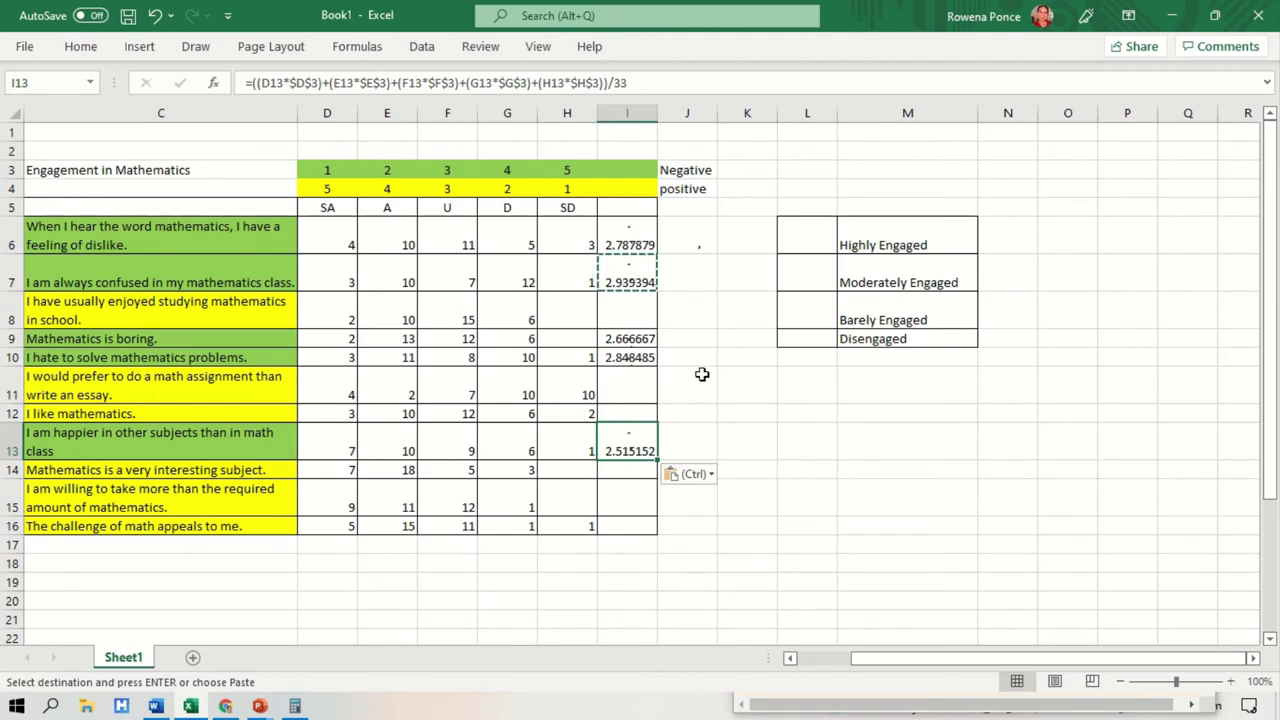
pyautogui.click(638, 275)
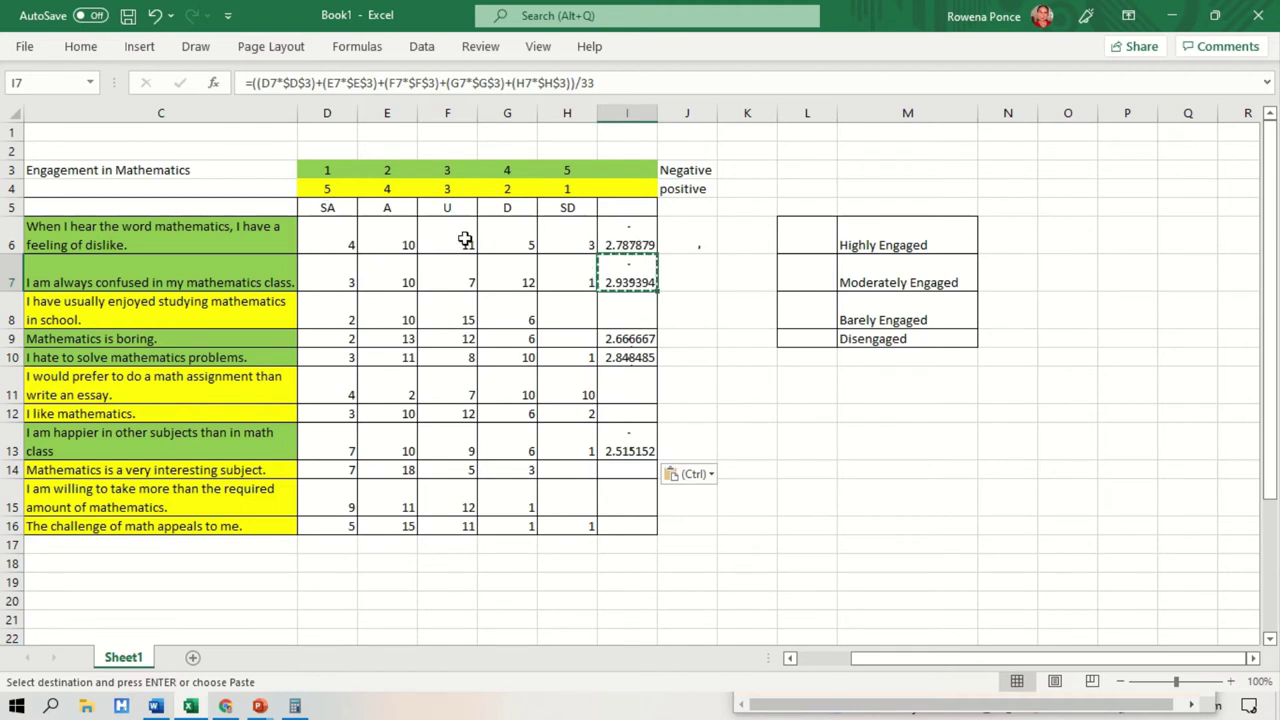
# Start a formula in I8 for the first positive statement with the SA product (D8*D4)
pyautogui.click(634, 306)
pyautogui.write('=')
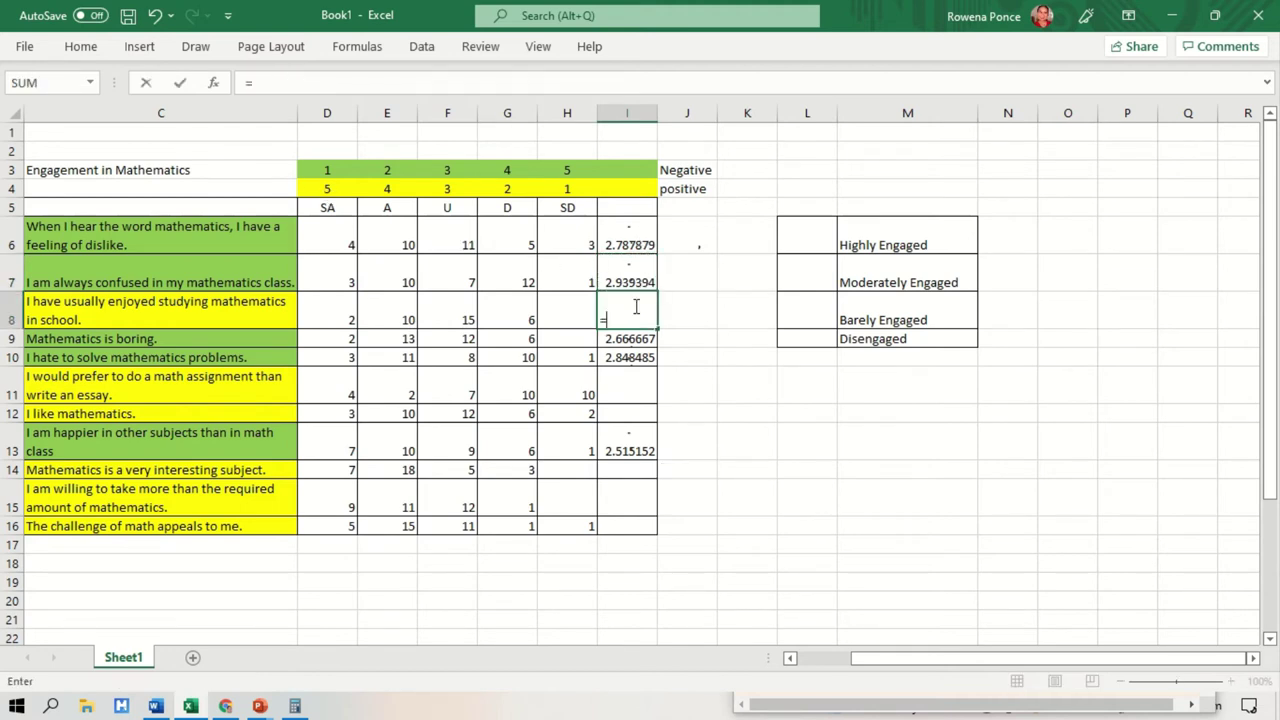
pyautogui.write('(')
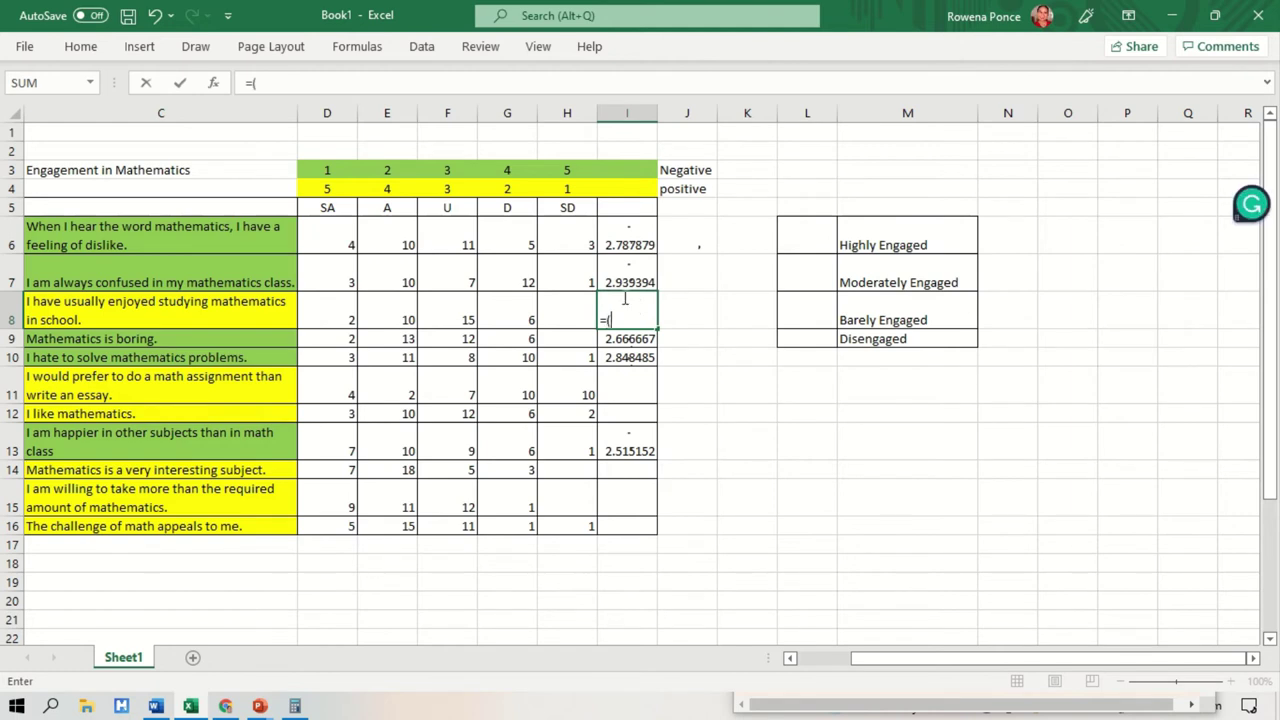
pyautogui.click(335, 317)
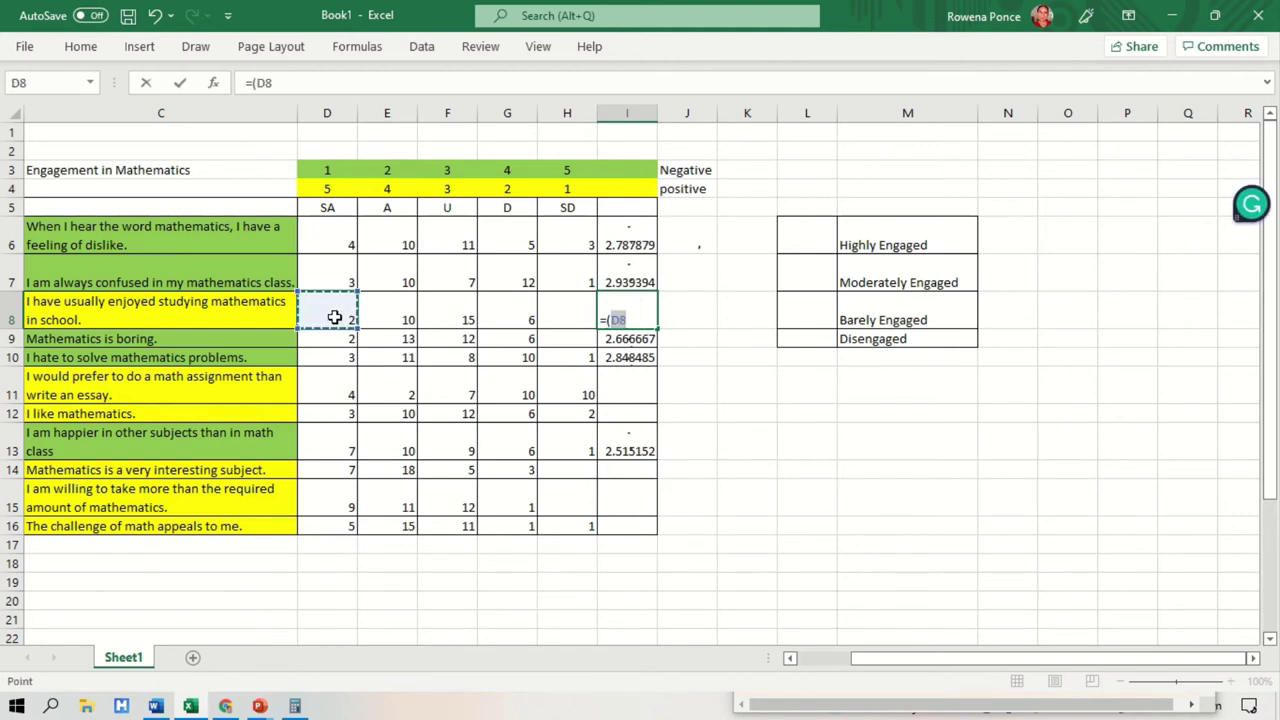
pyautogui.write('*')
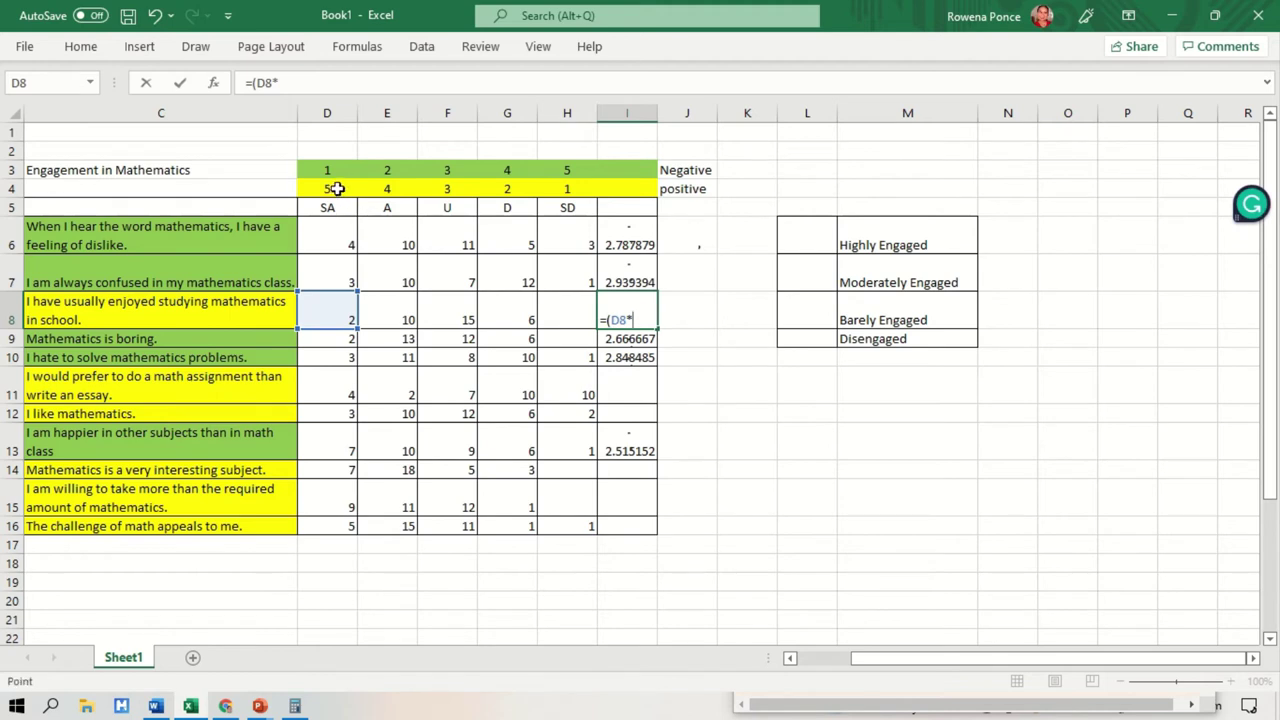
pyautogui.click(337, 189)
pyautogui.write(')')
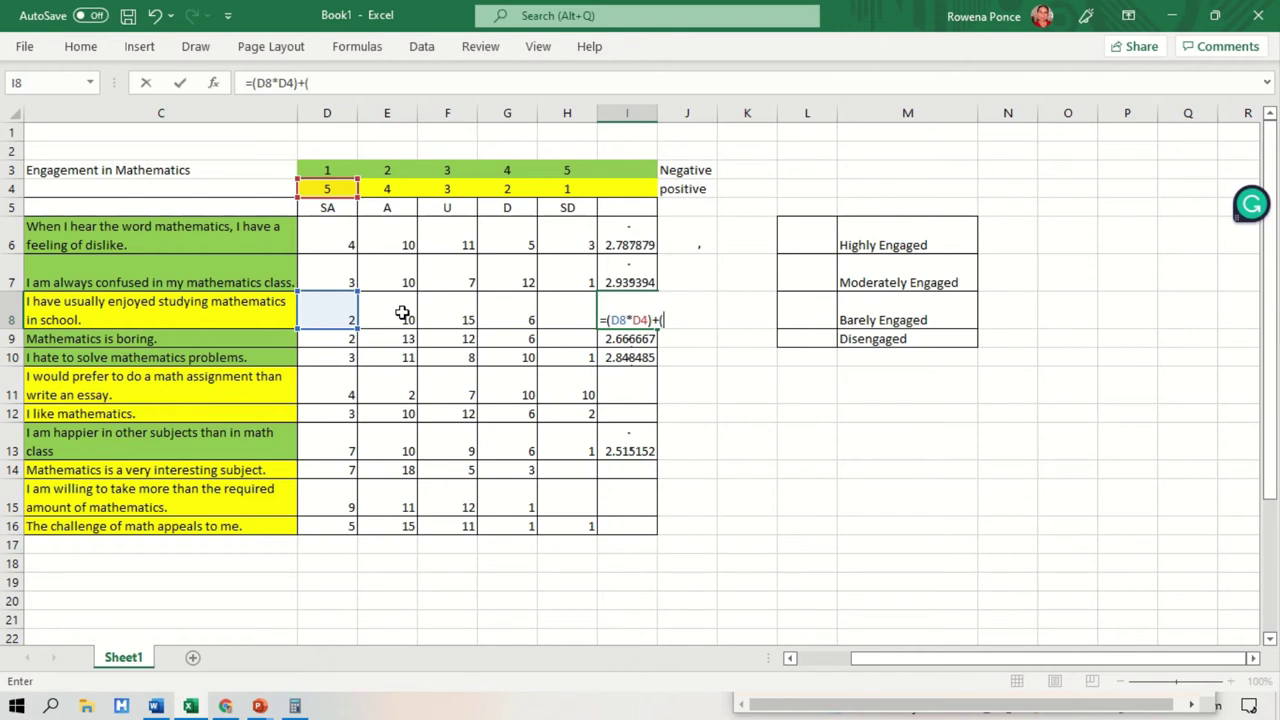
# Add the A product (E8*E4) as the second term of the I8 formula
pyautogui.write('+(')
pyautogui.moveTo(406, 315); pyautogui.dragTo(406, 330)
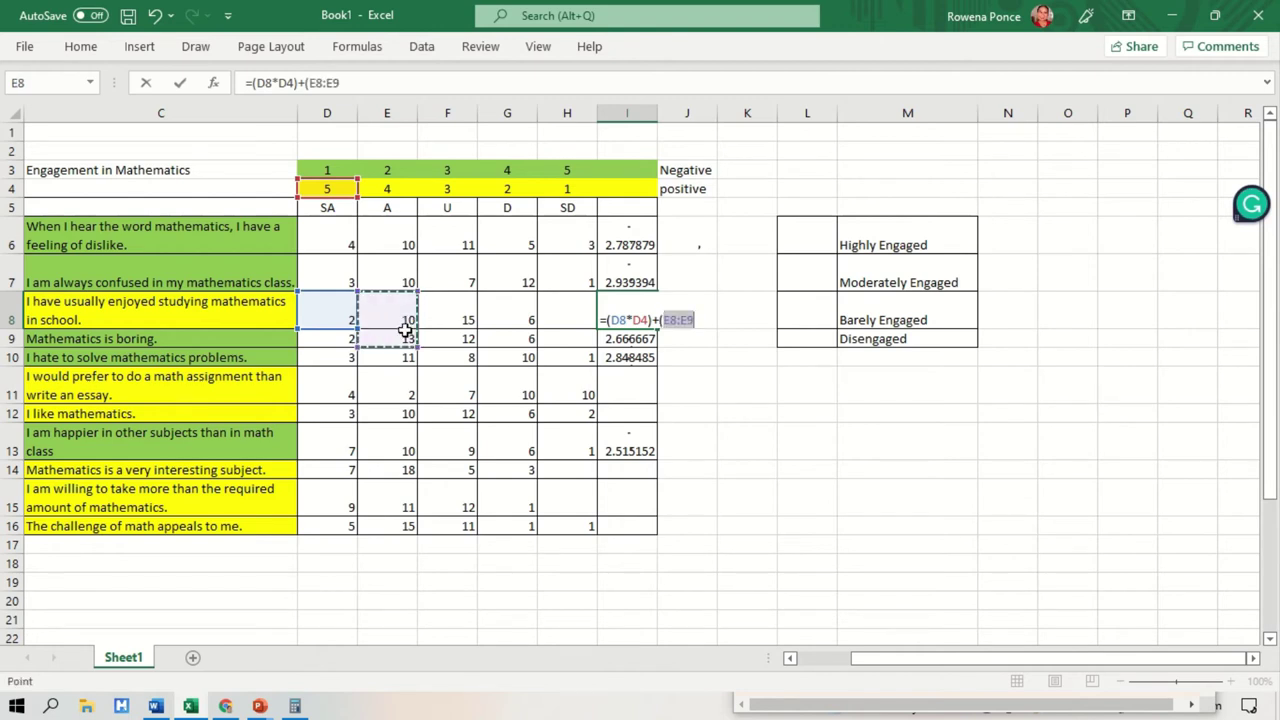
pyautogui.click(400, 314)
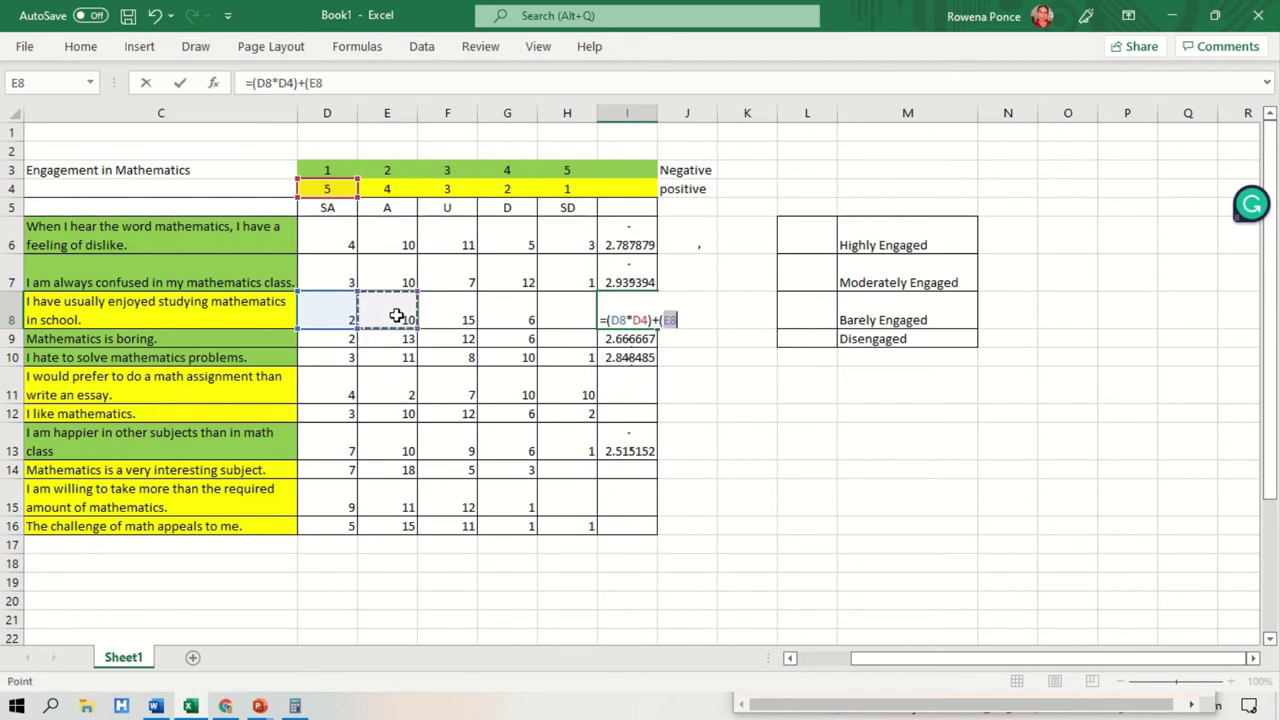
pyautogui.write('*')
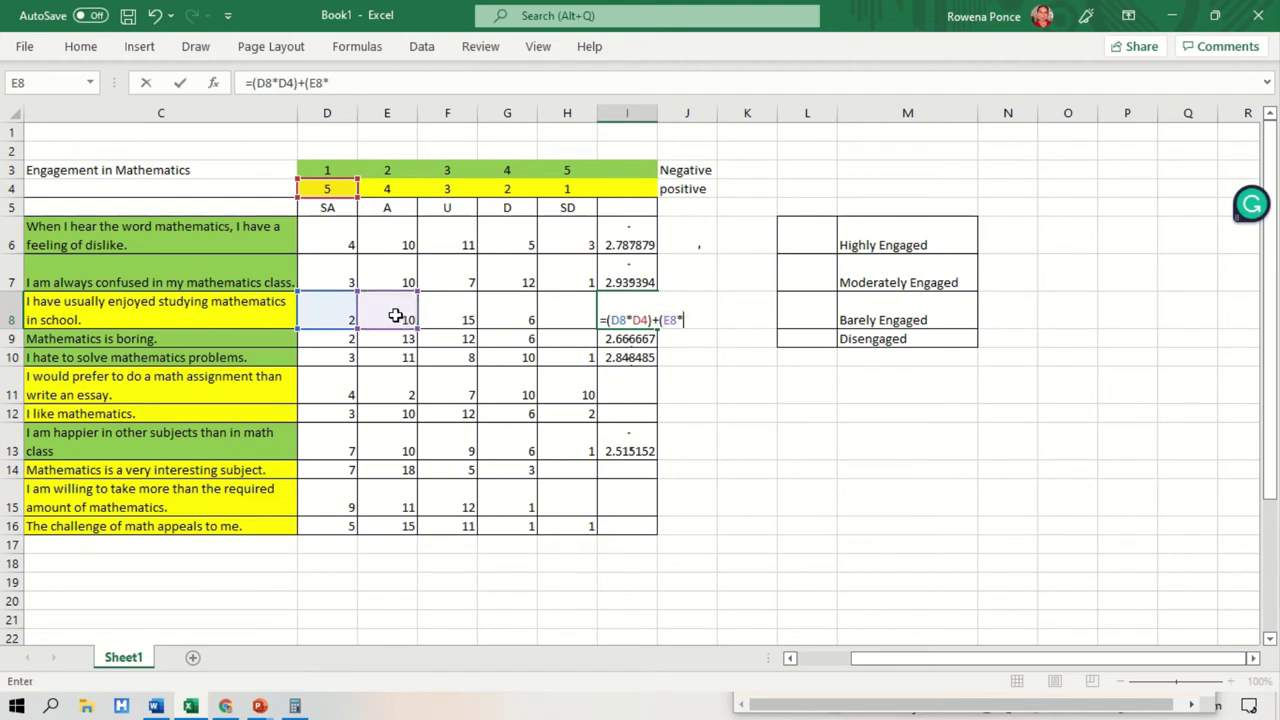
pyautogui.click(385, 191)
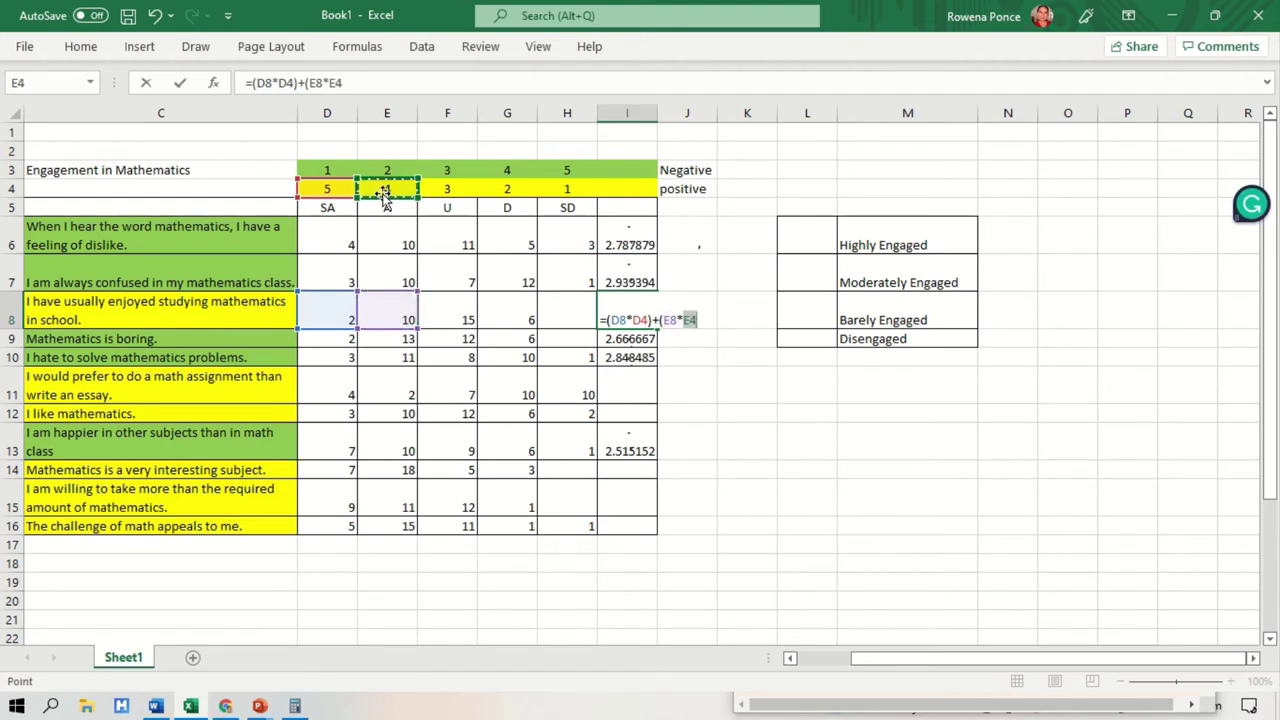
pyautogui.write(')+(')
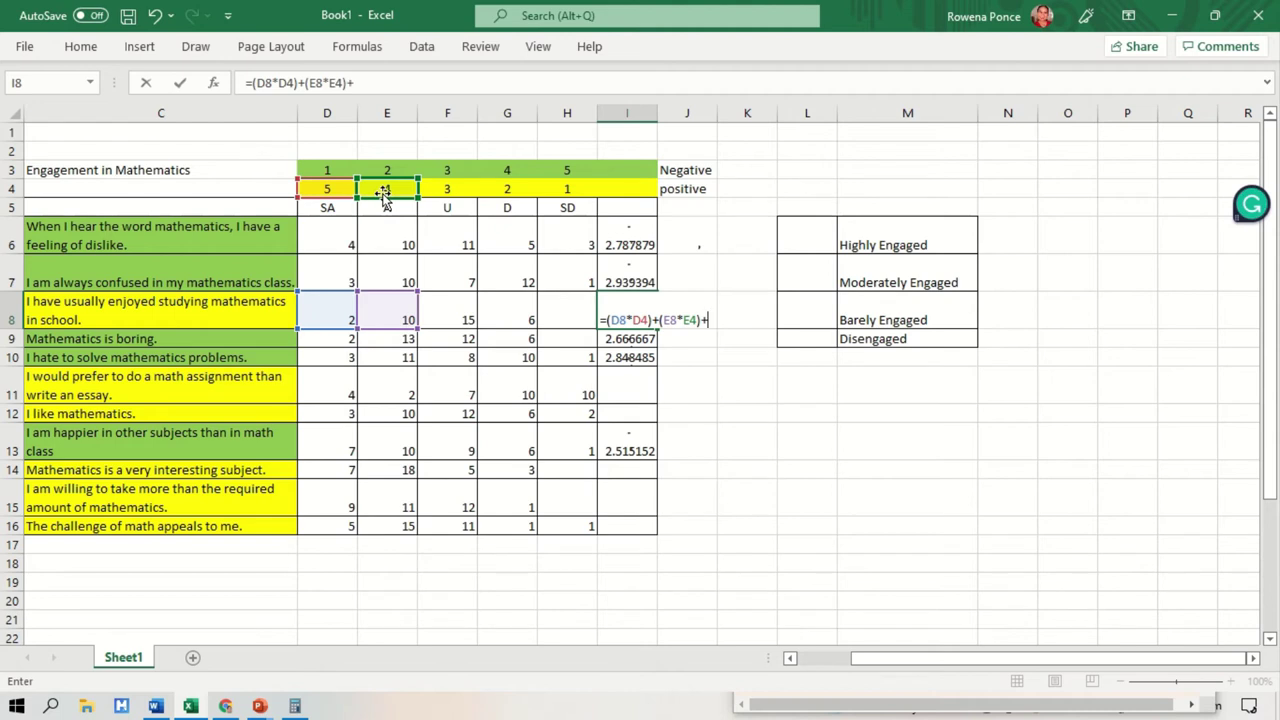
# Add the U product (F8*F4) as the third term of the I8 formula
pyautogui.click(447, 317)
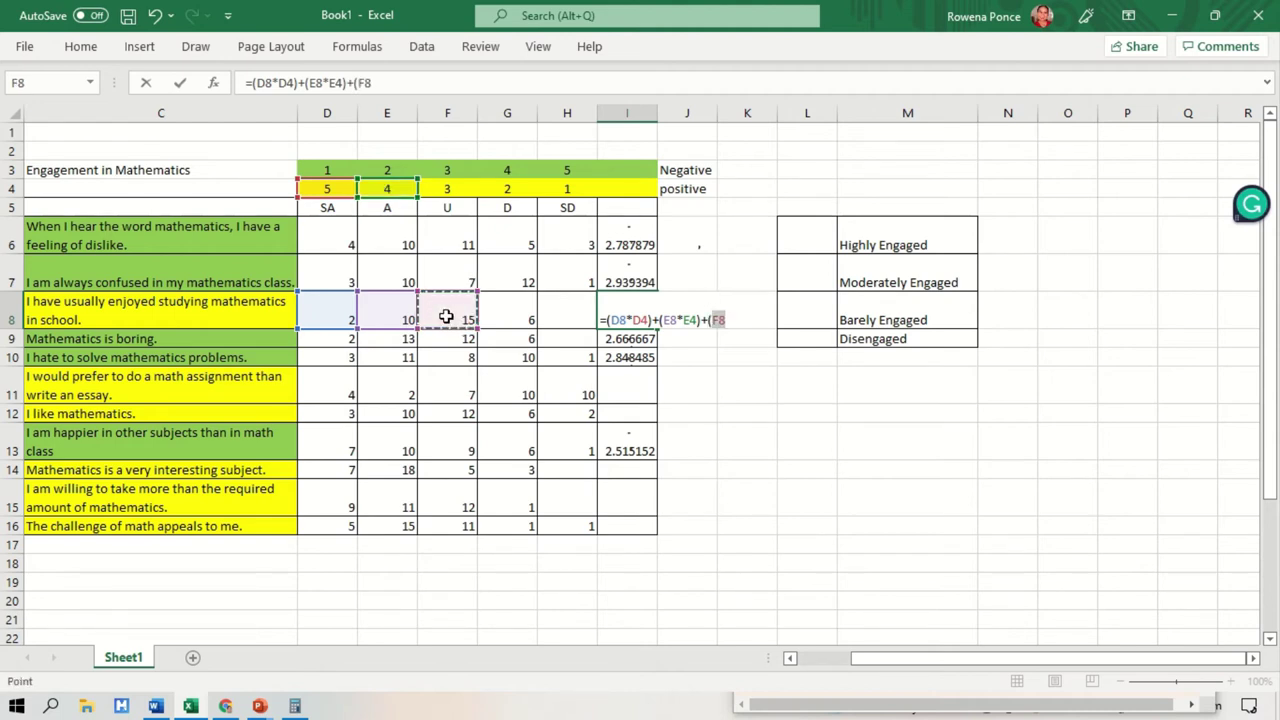
pyautogui.write('*')
pyautogui.click(447, 188)
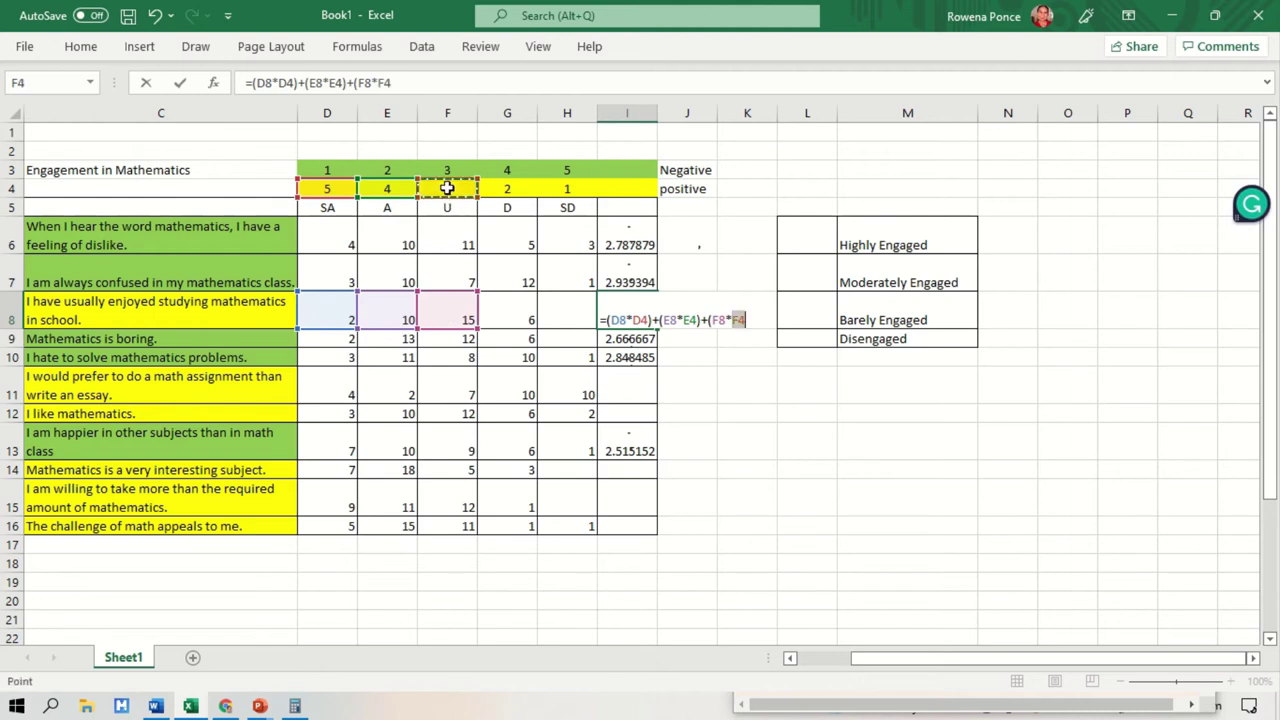
pyautogui.write(')+')
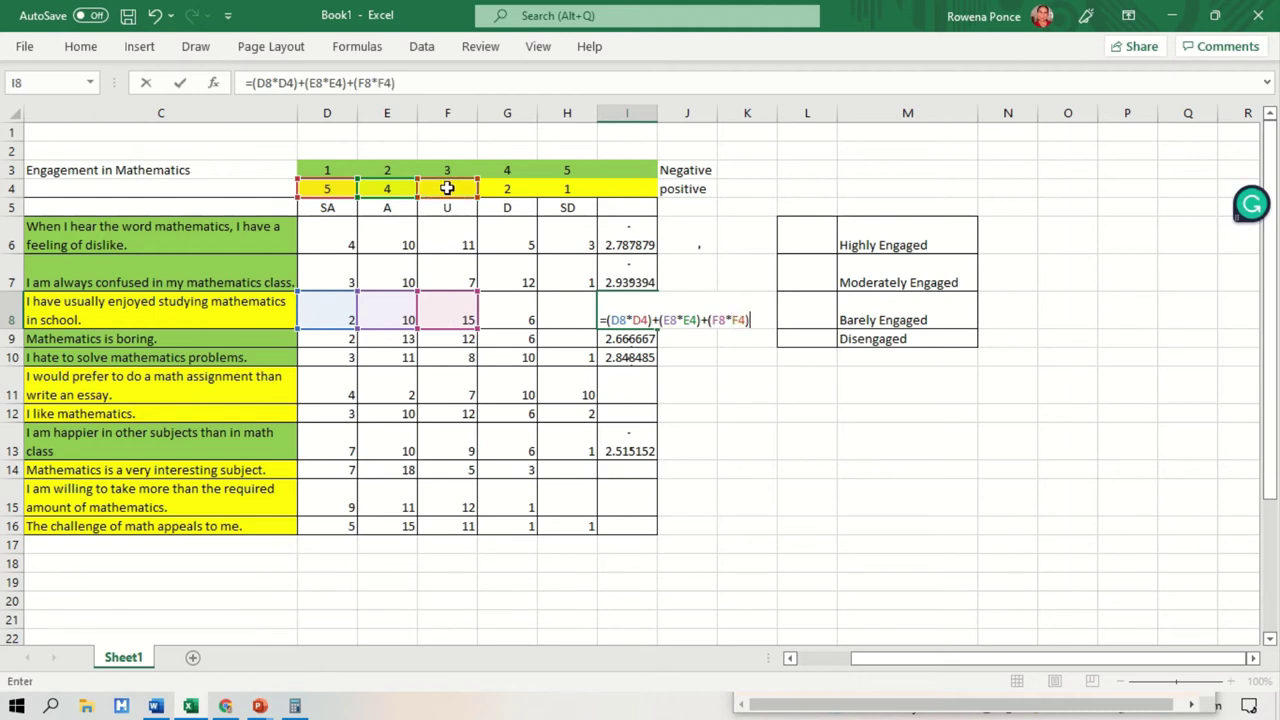
# Add the D product (G8*G4) as the fourth term of the I8 formula
pyautogui.click(517, 315)
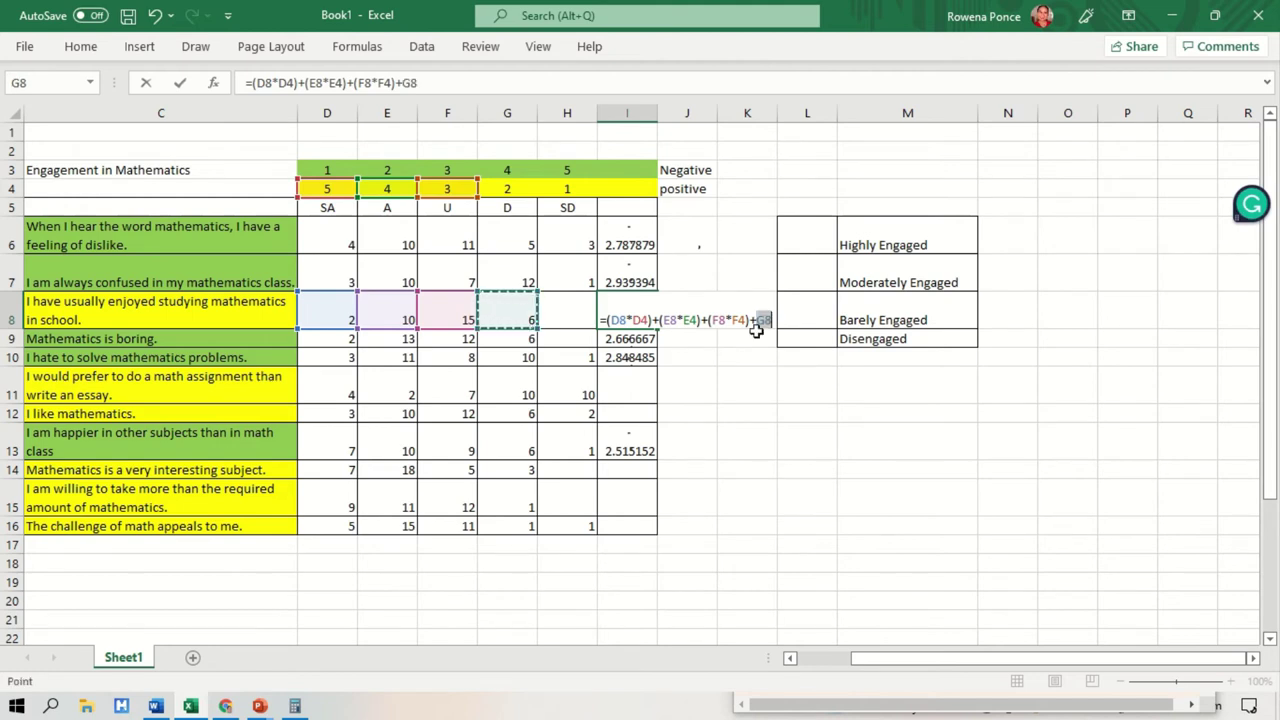
pyautogui.press('BackSpace')
pyautogui.press('BackSpace')
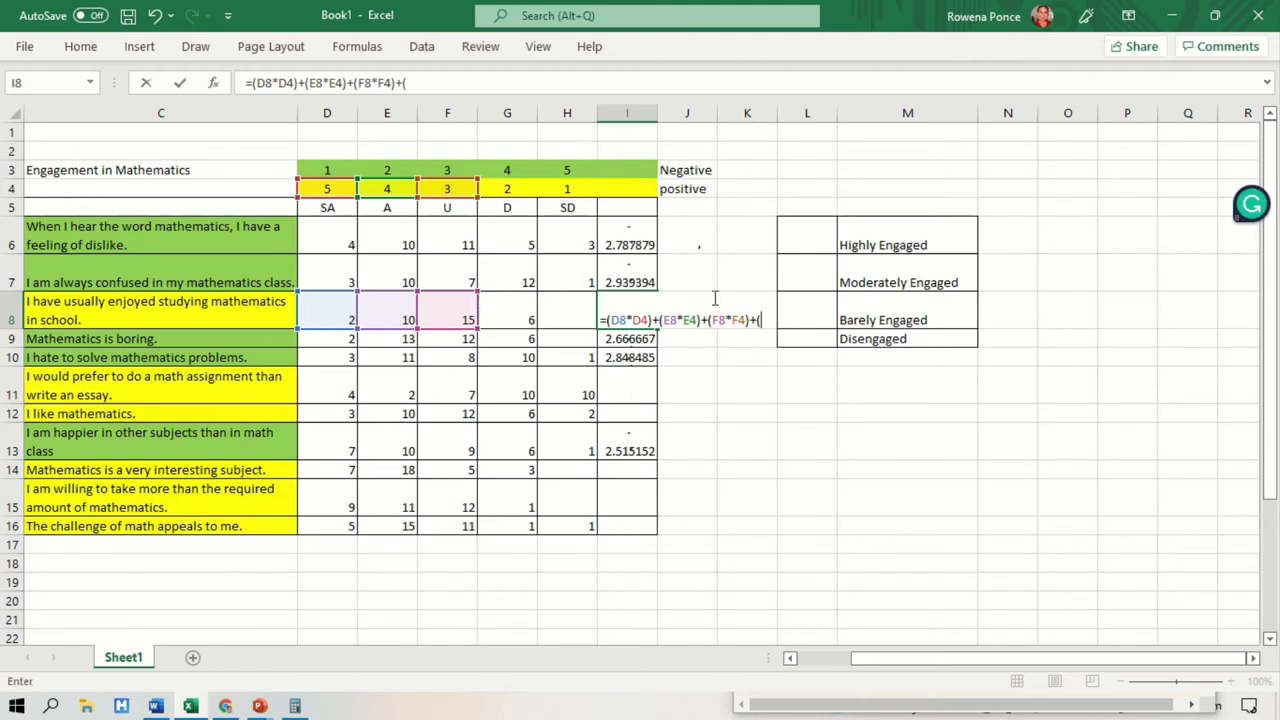
pyautogui.click(494, 308)
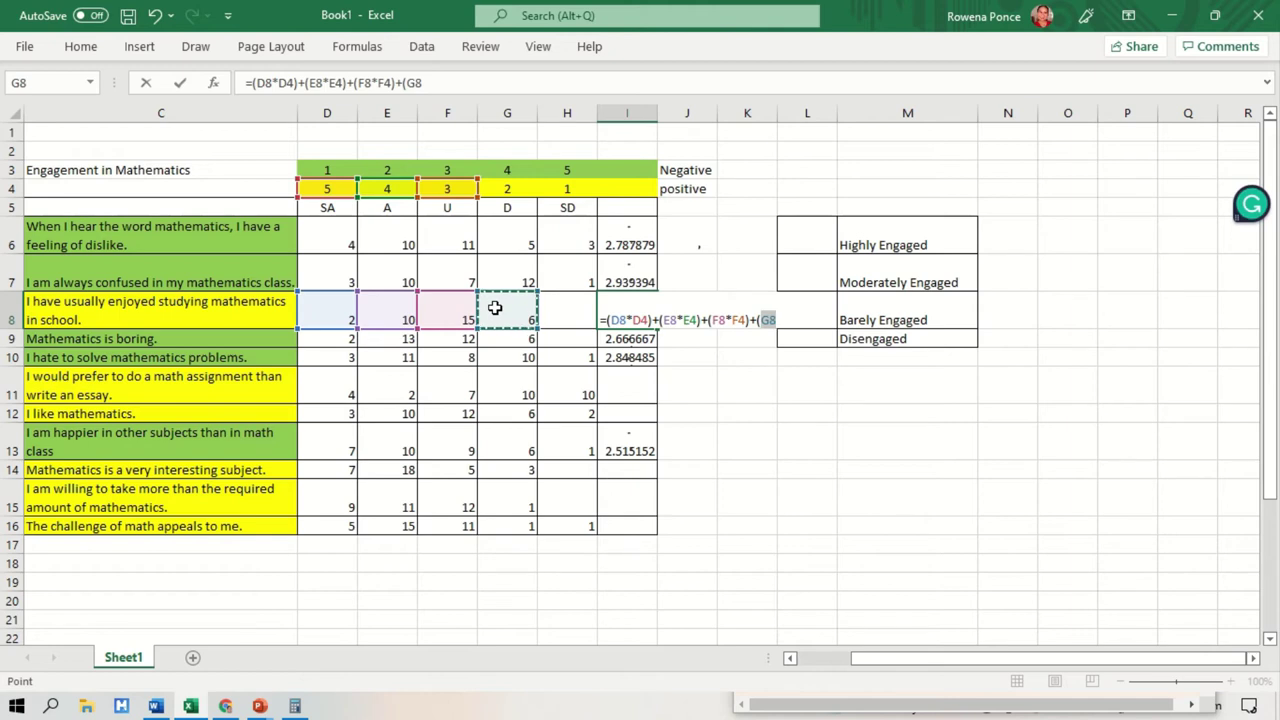
pyautogui.write('*')
pyautogui.click(507, 188)
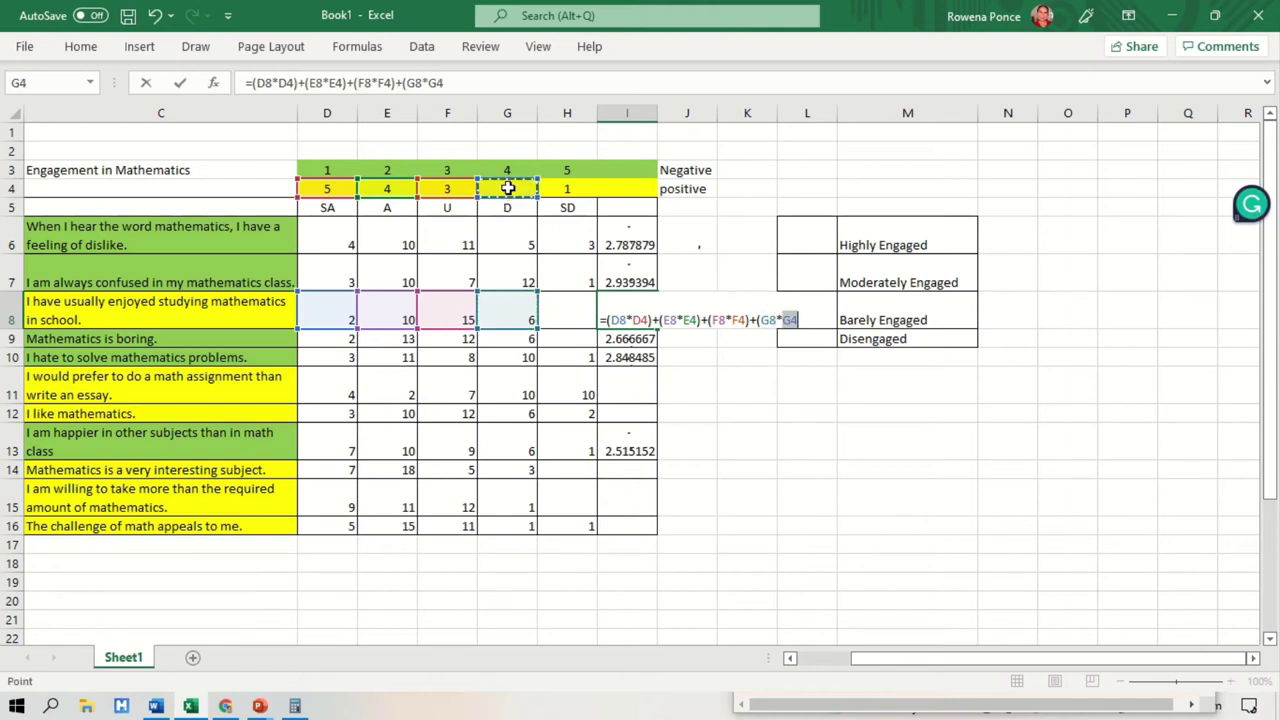
pyautogui.write(')')
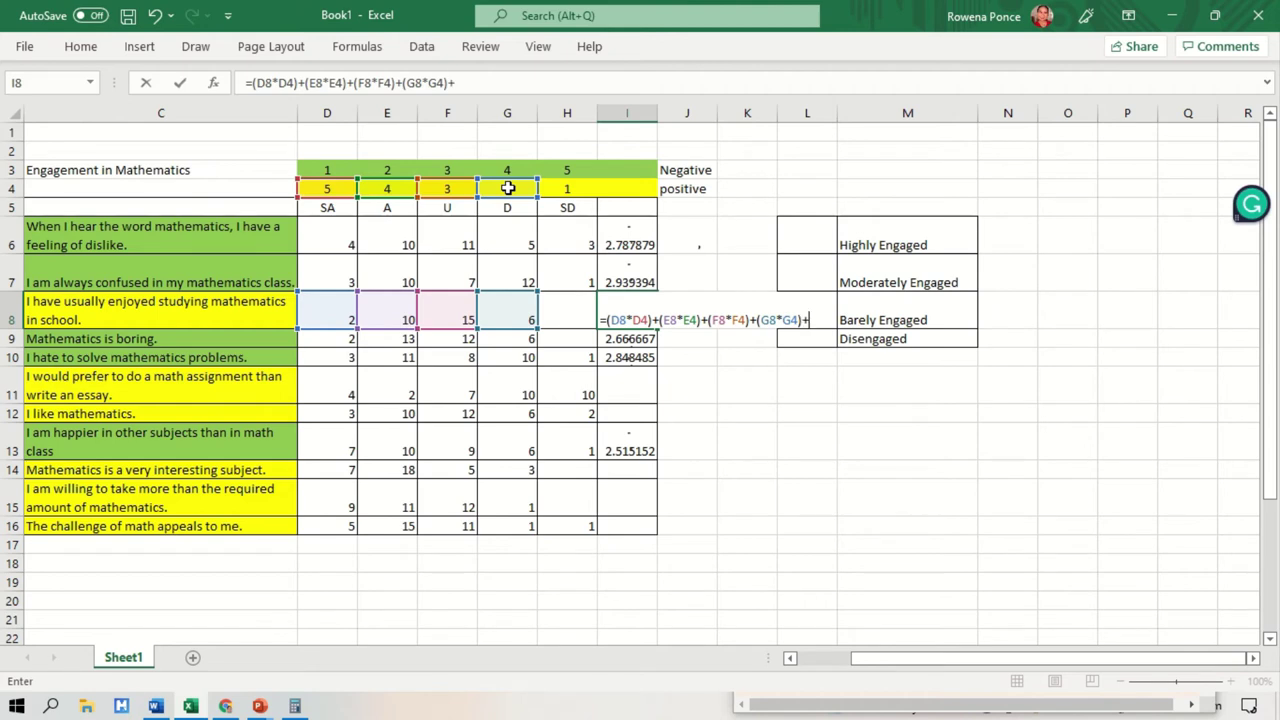
# Add the SD product (H8*H4) as the fifth term of the I8 formula and divide the whole parenthesized sum by 33
pyautogui.write('+')
pyautogui.click(567, 309)
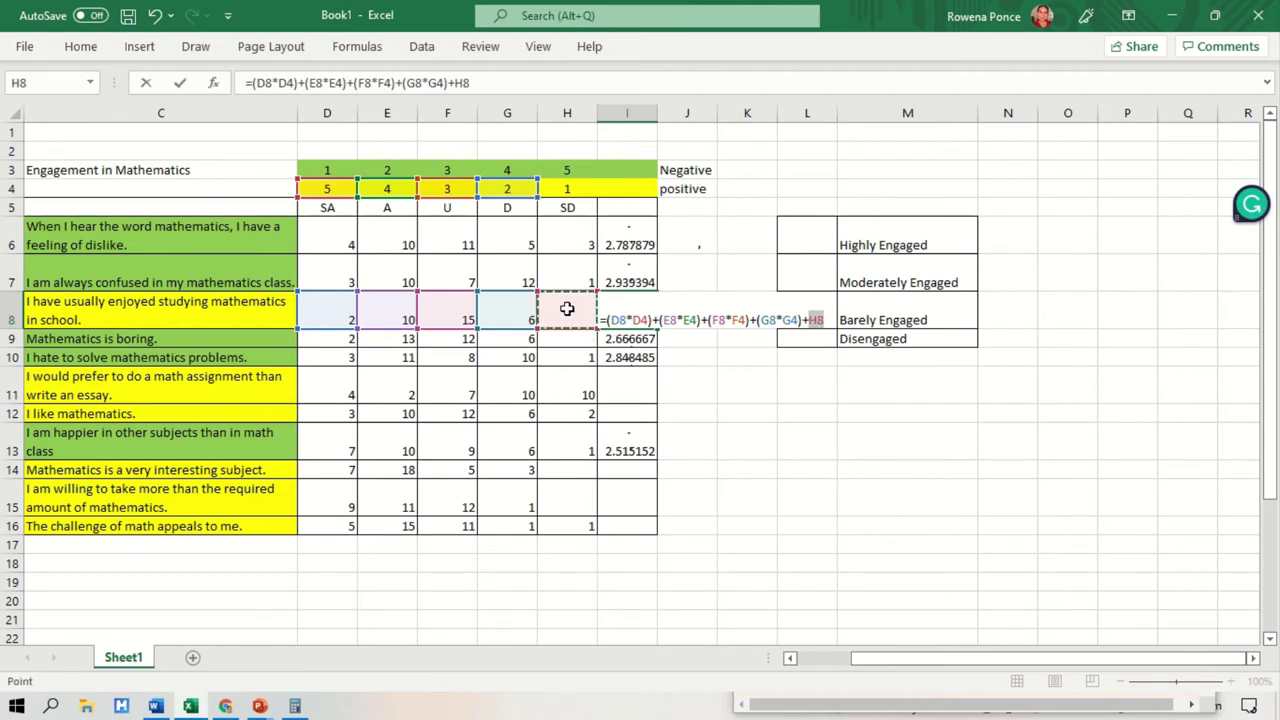
pyautogui.click(812, 319)
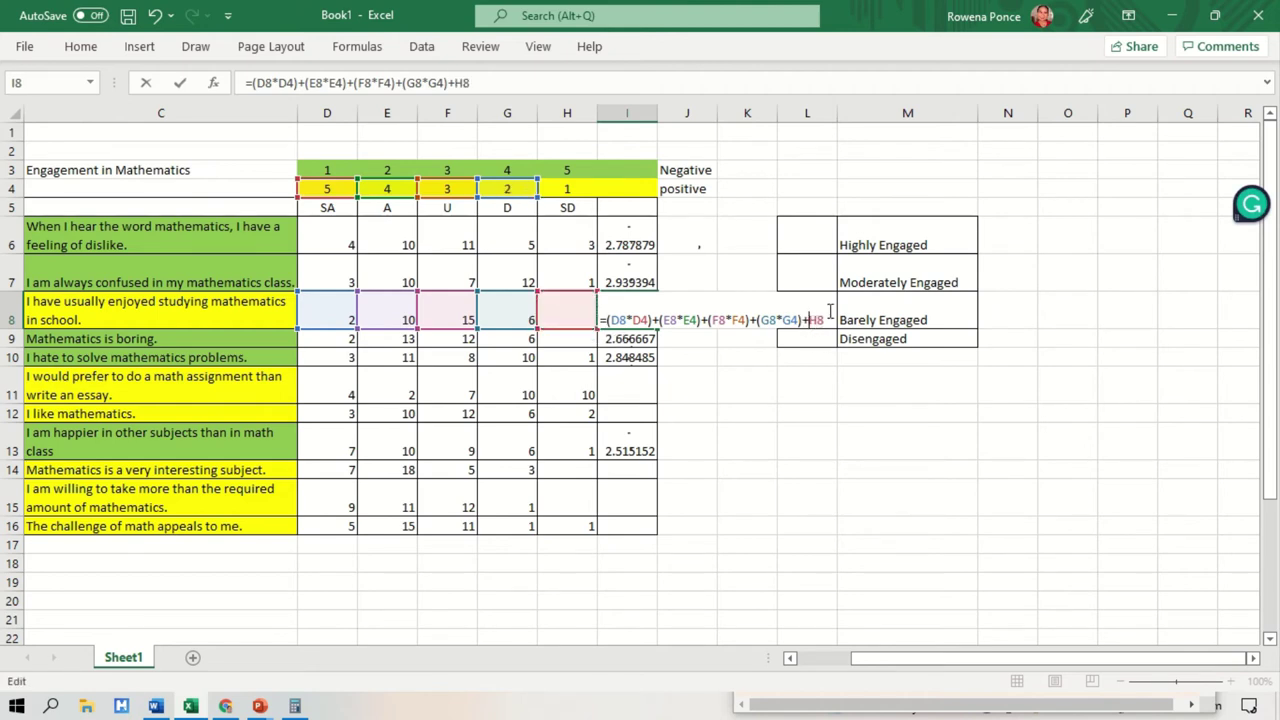
pyautogui.write('(')
pyautogui.click(831, 318)
pyautogui.write('*')
pyautogui.click(567, 187)
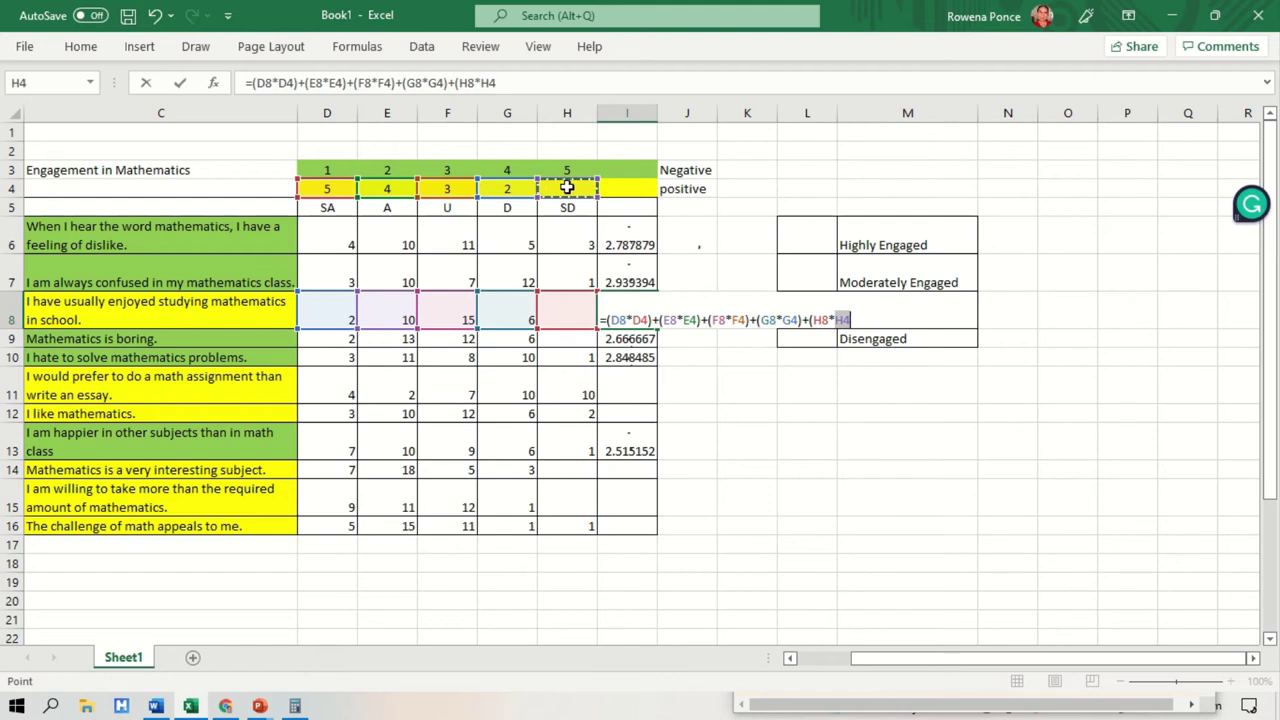
pyautogui.write(')')
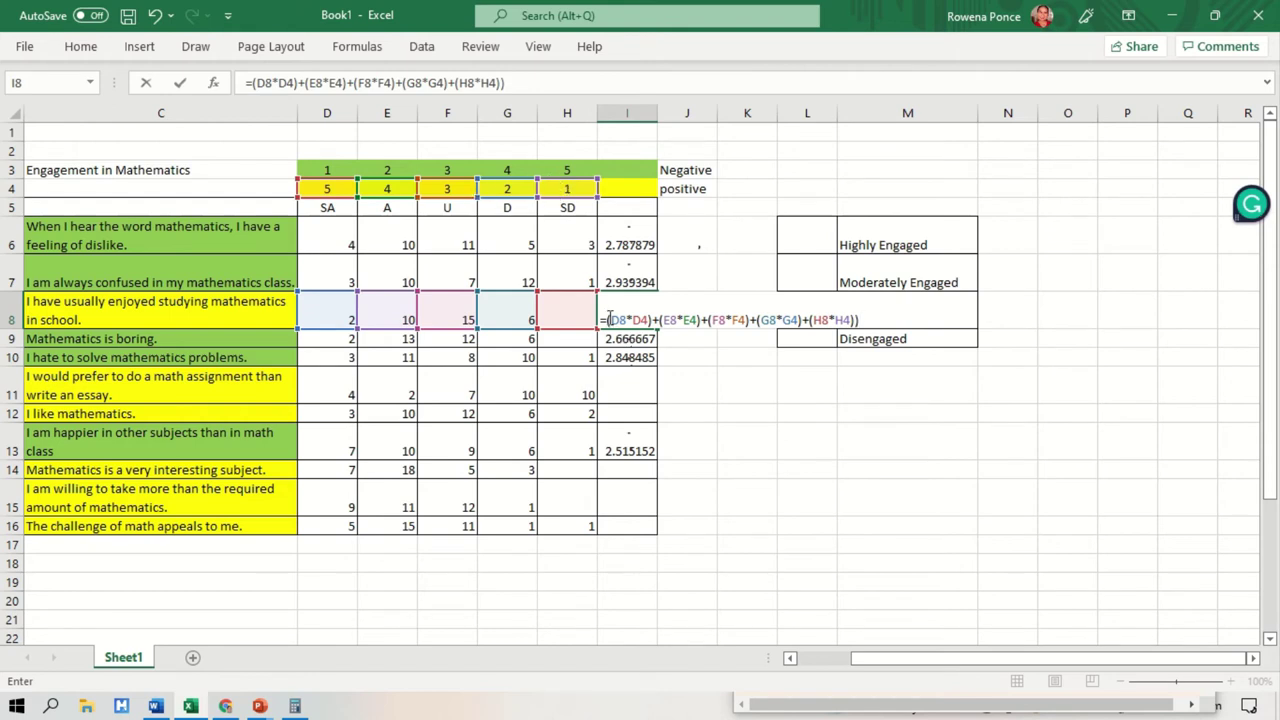
pyautogui.click(606, 318)
pyautogui.write('(')
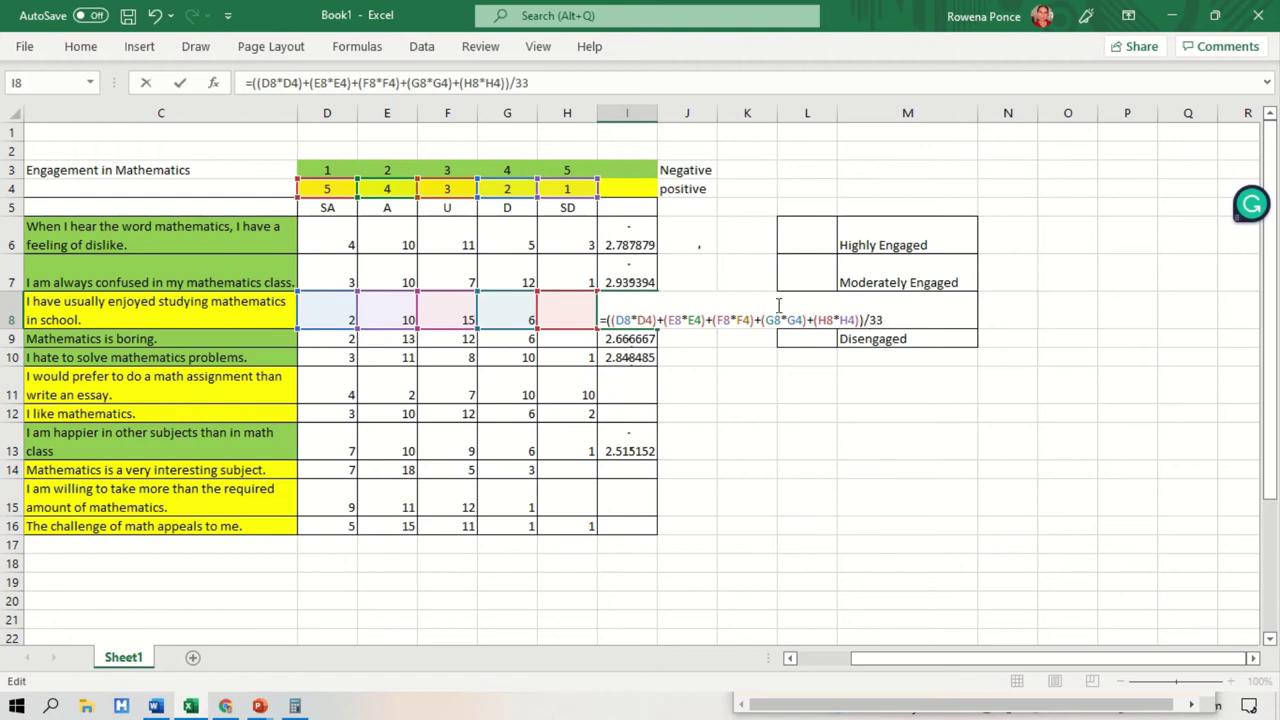
# Make the row 4 weight references in the I8 formula absolute, from $D$4 through $H$4, and enter the formula
pyautogui.write('$')
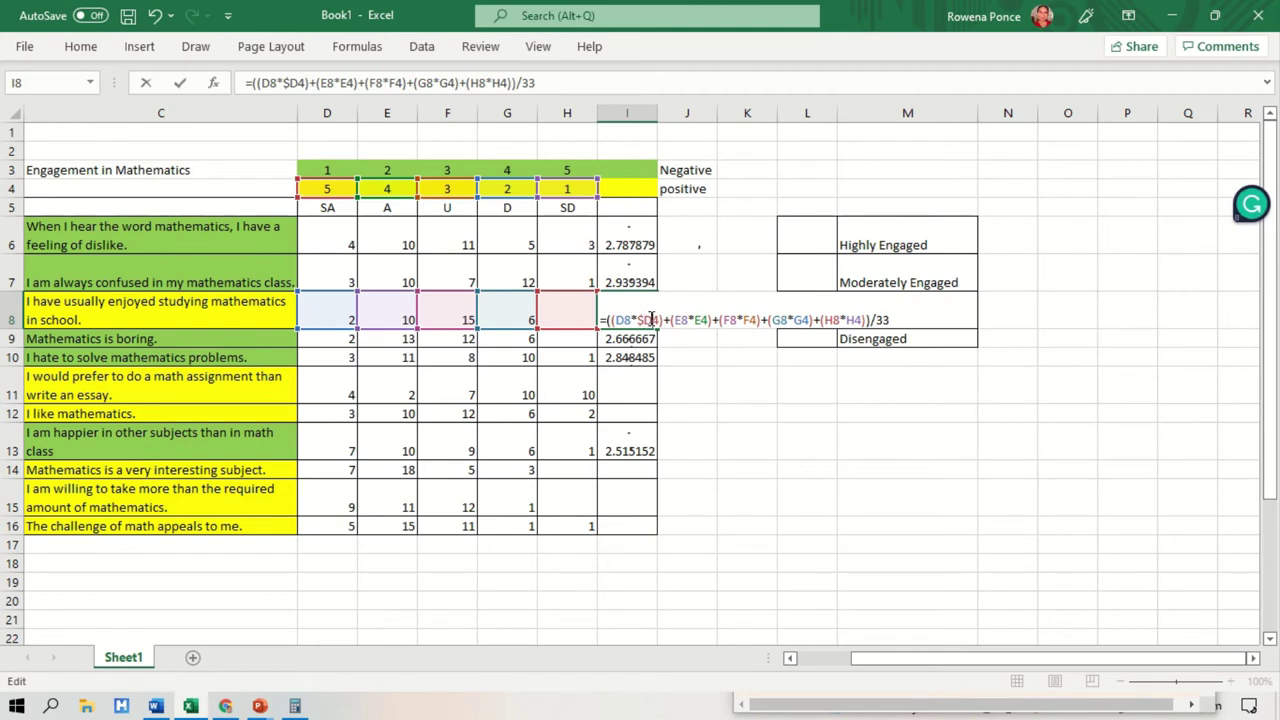
pyautogui.click(651, 318)
pyautogui.write('$D')
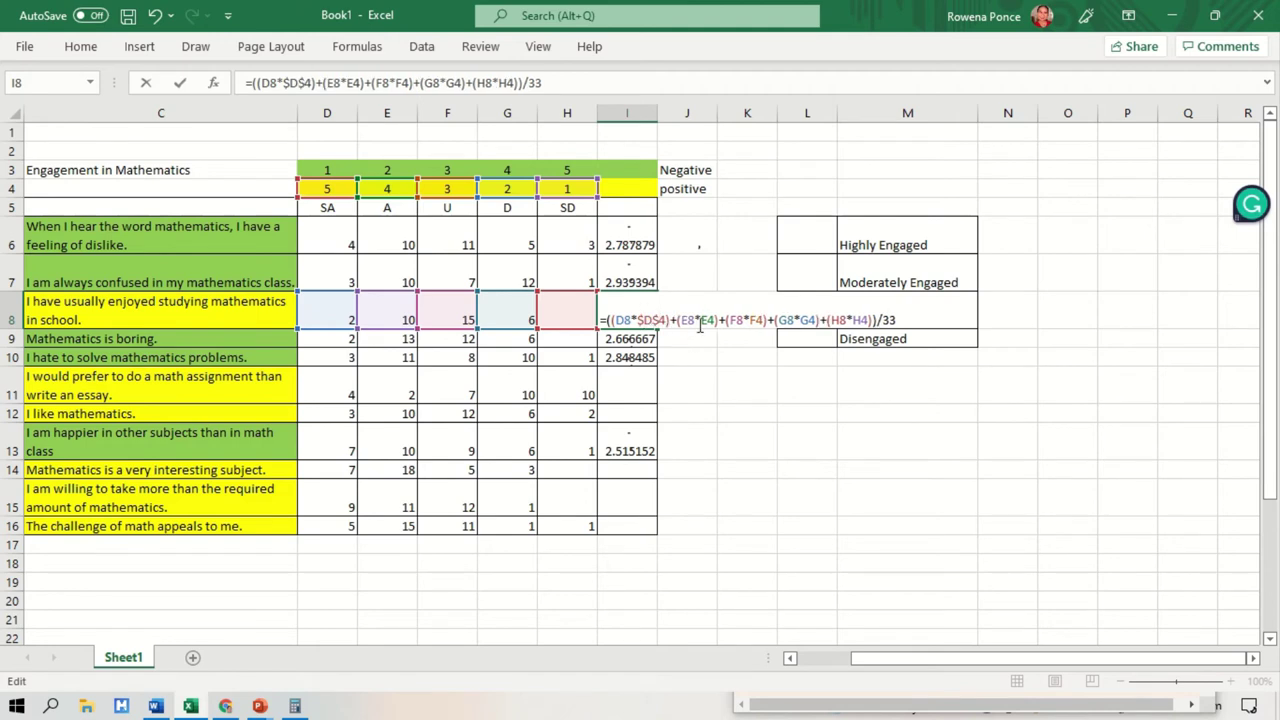
pyautogui.write('$')
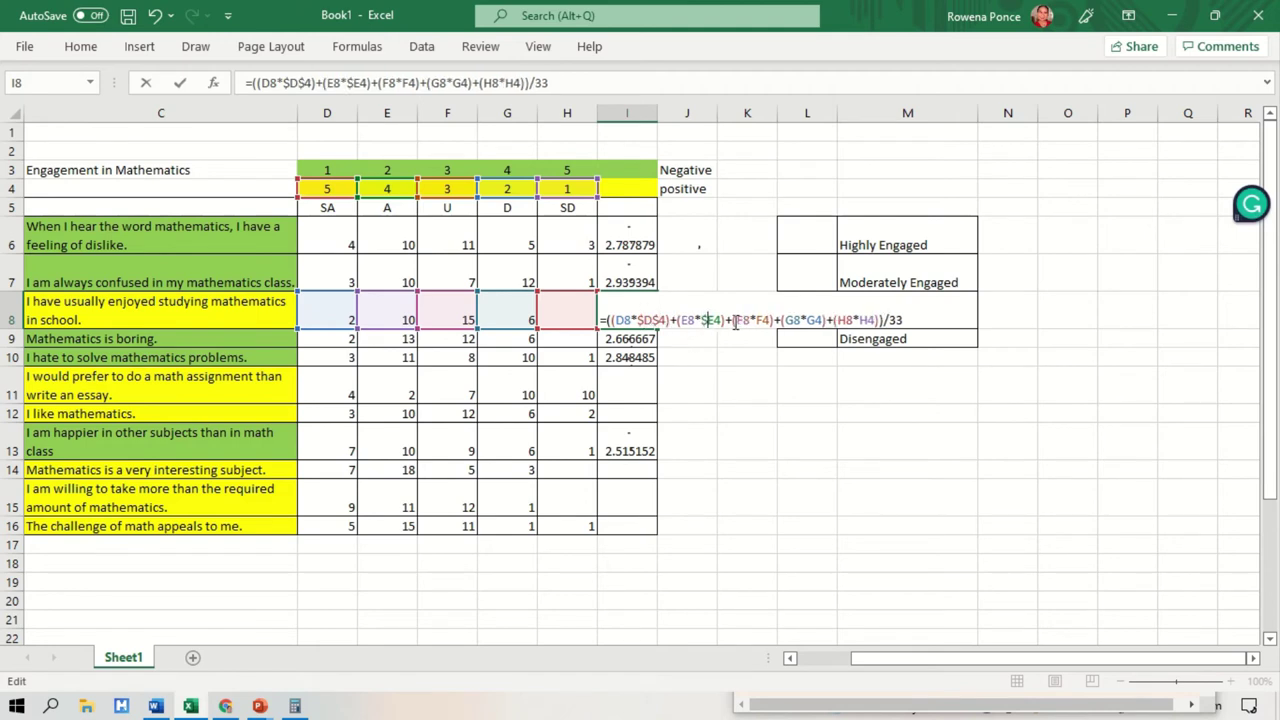
pyautogui.click(715, 320)
pyautogui.write('$')
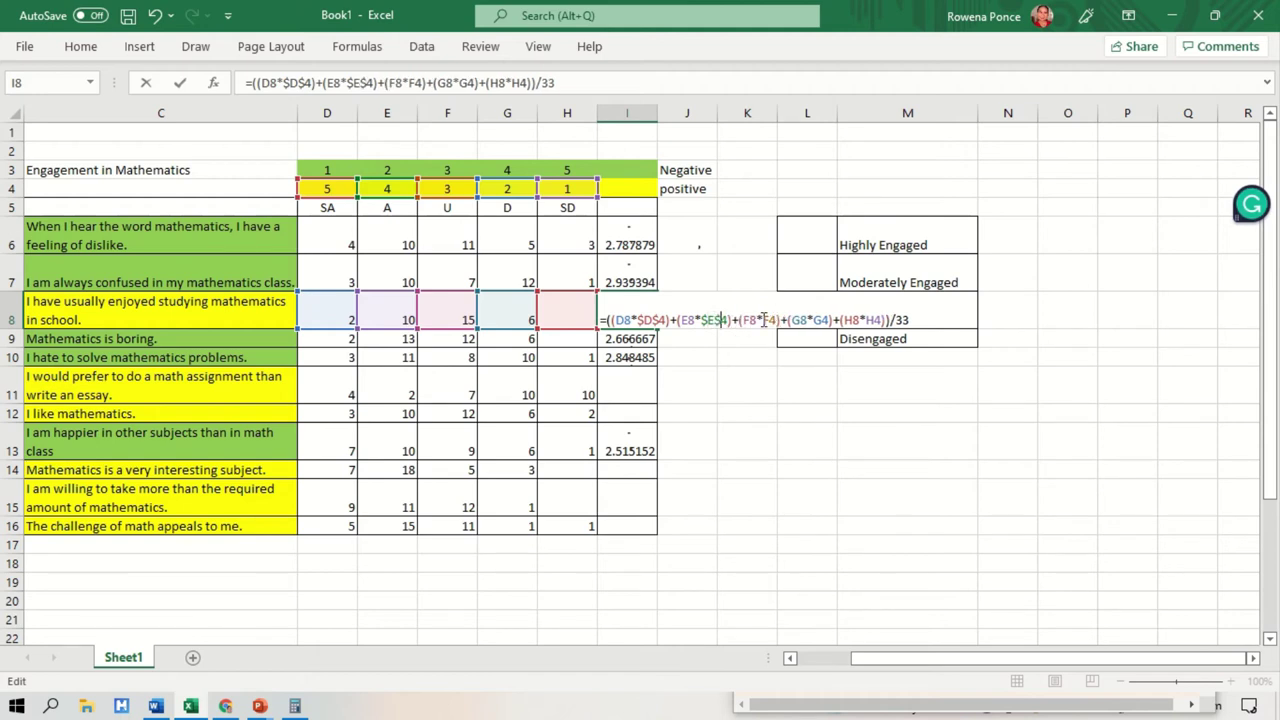
pyautogui.press('F4')
pyautogui.click(815, 320)
pyautogui.press('F4')
pyautogui.click(900, 320)
pyautogui.press('F4')
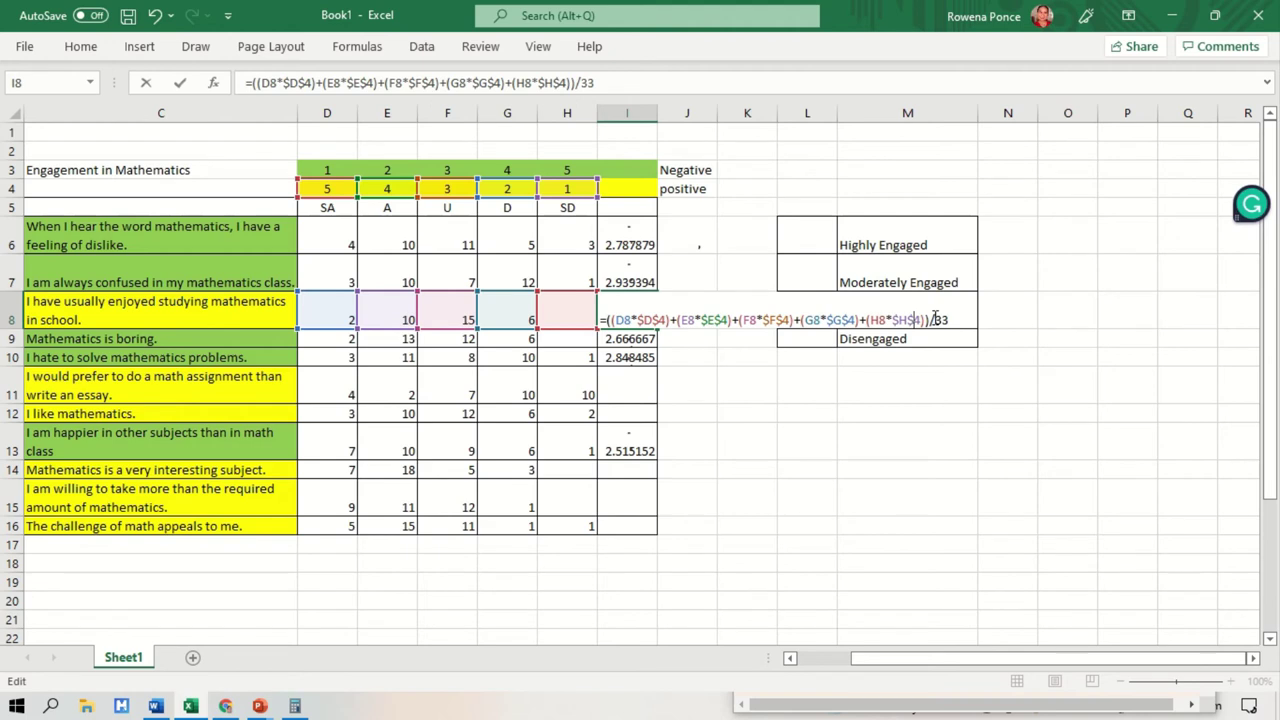
pyautogui.press('Return')
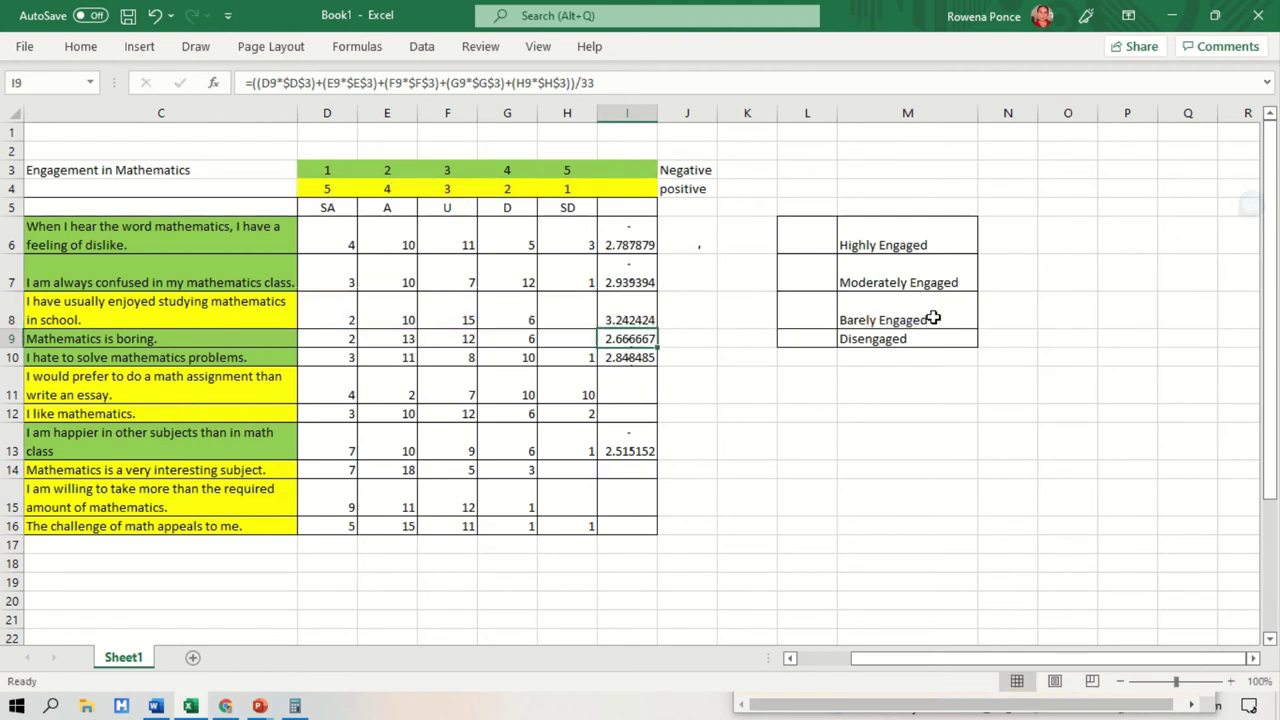
# Copy the I8 weighted mean formula to the yellow positive statements in I11, I12, I15 and I16
pyautogui.click(617, 305)
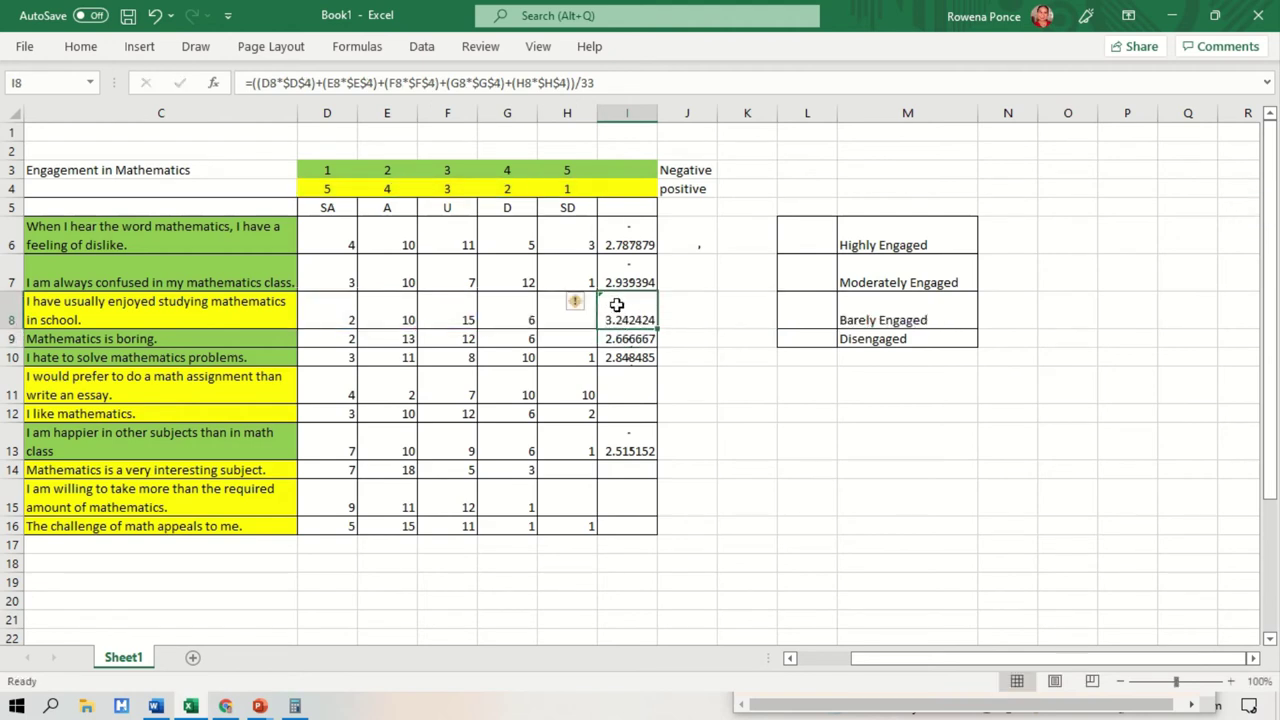
pyautogui.hotkey('ctrl', 'c')
pyautogui.click(620, 382)
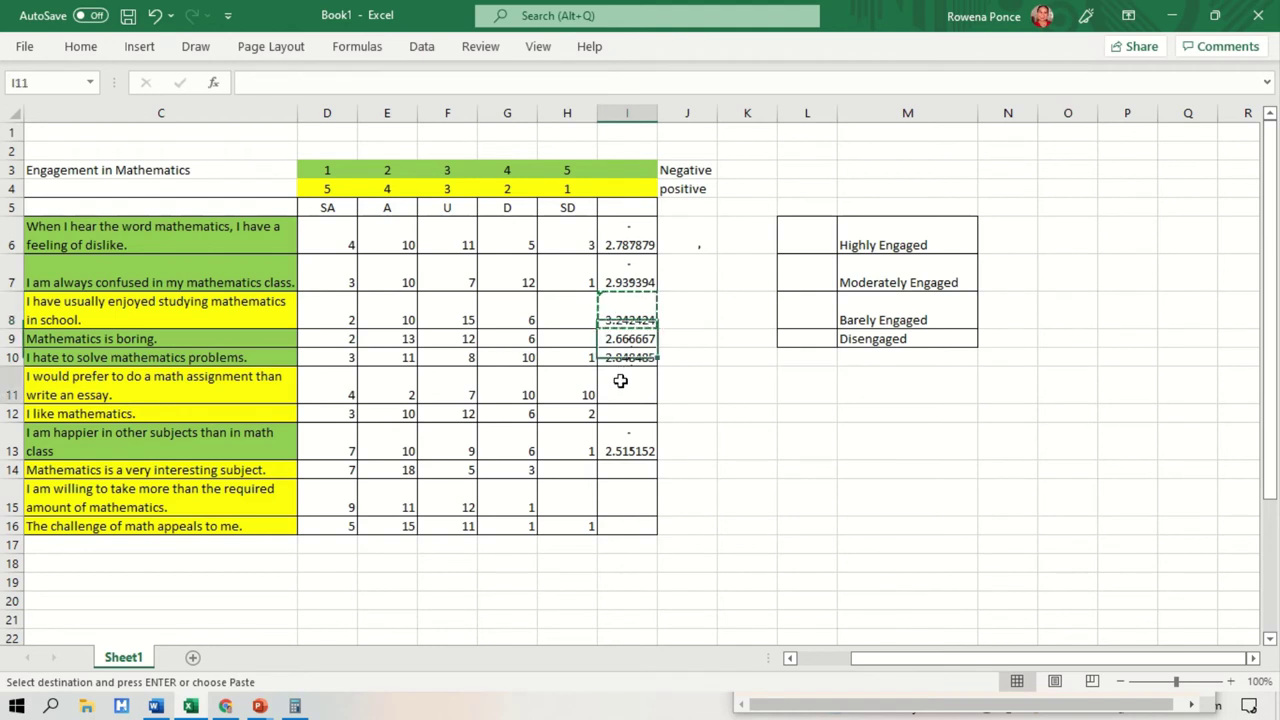
pyautogui.hotkey('ctrl', 'v')
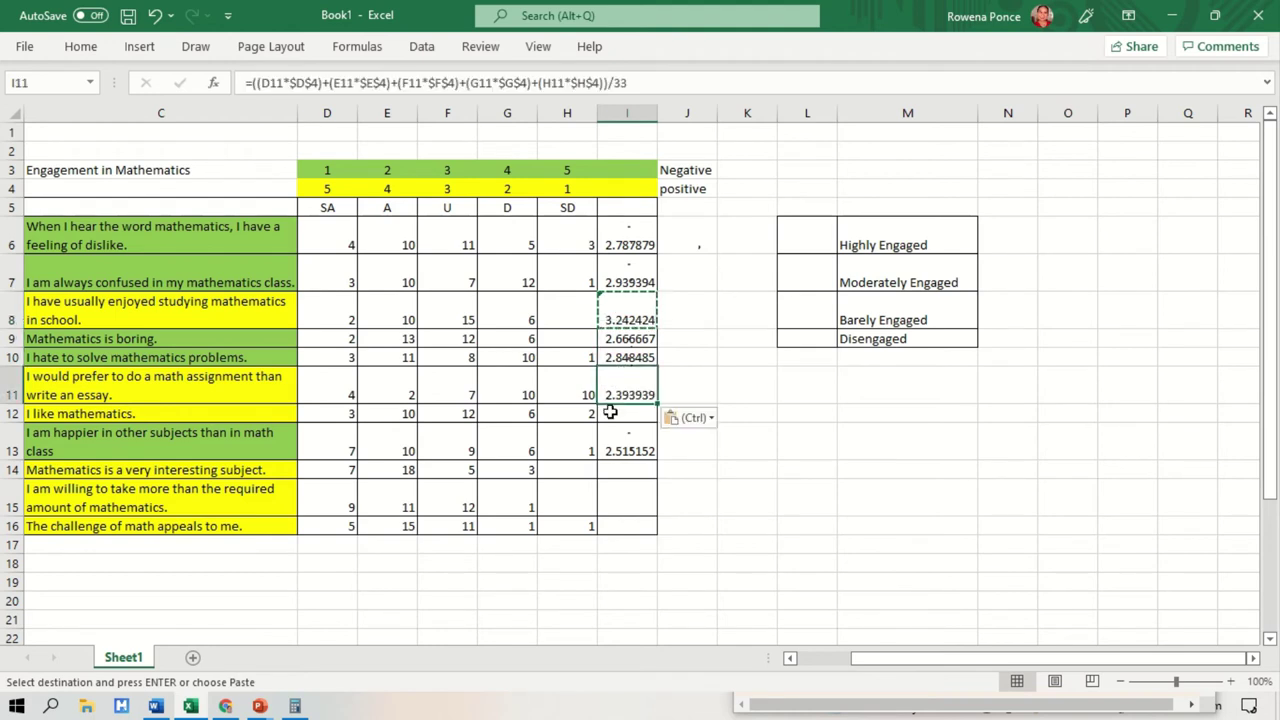
pyautogui.click(617, 416)
pyautogui.hotkey('ctrl', 'v')
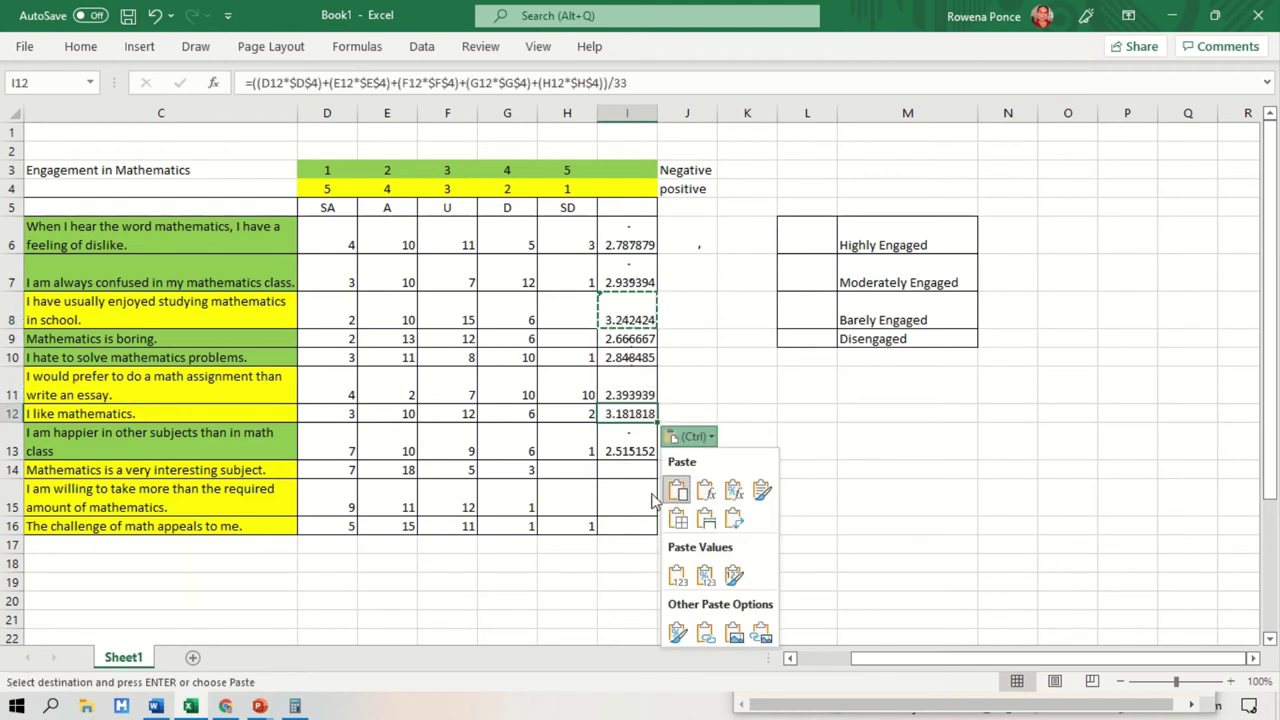
pyautogui.click(618, 497)
pyautogui.hotkey('ctrl', 'v')
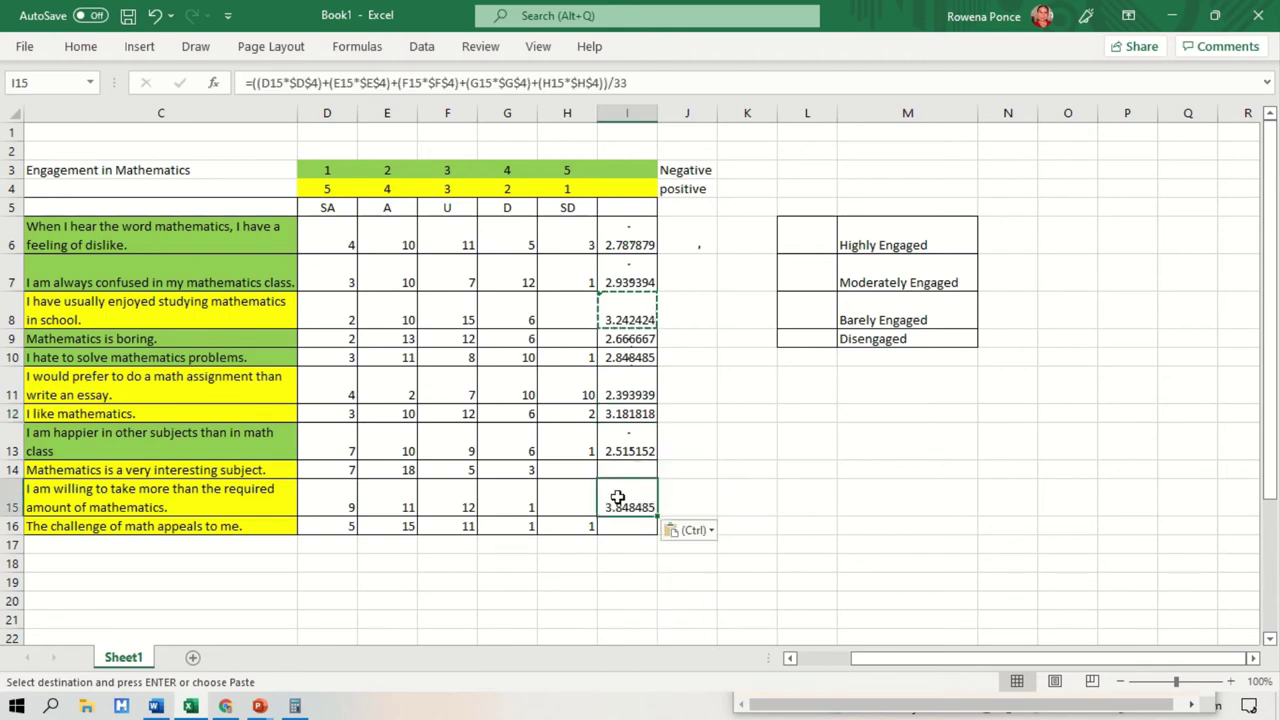
pyautogui.press('Down')
pyautogui.hotkey('ctrl', 'v')
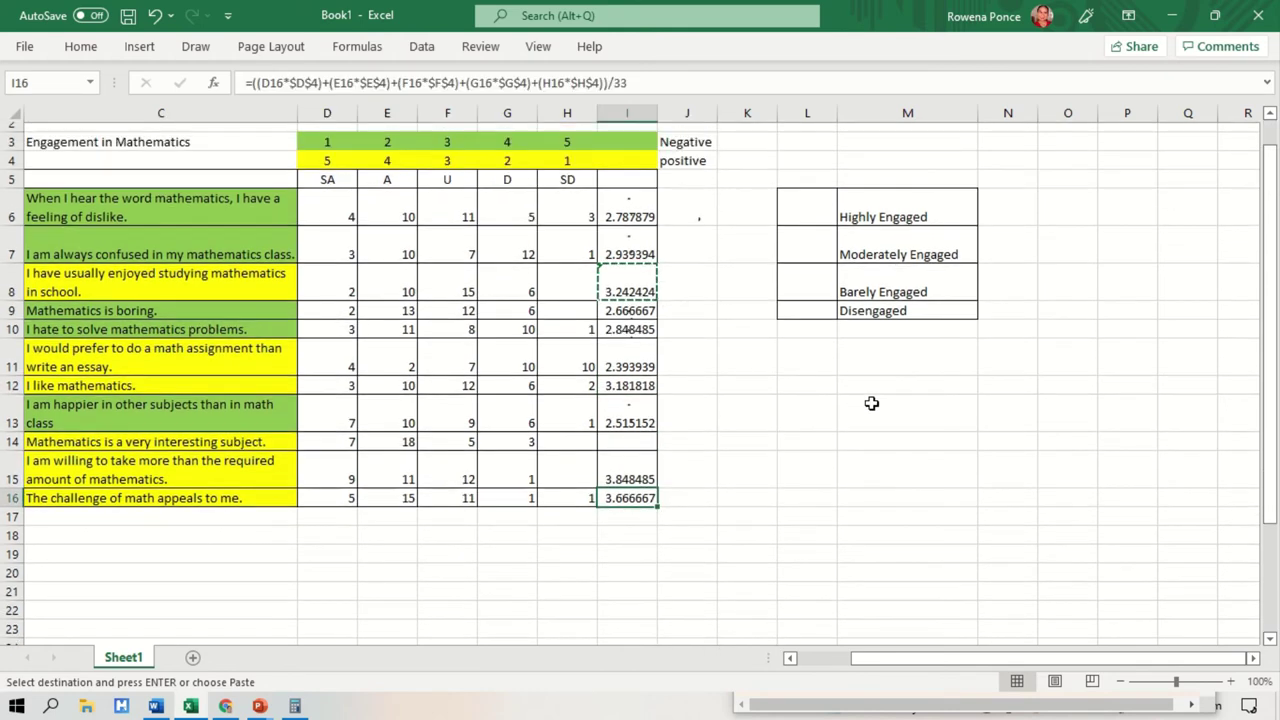
# Calculate the average of the weighted means I6:I16 in cell I17
pyautogui.click(627, 547)
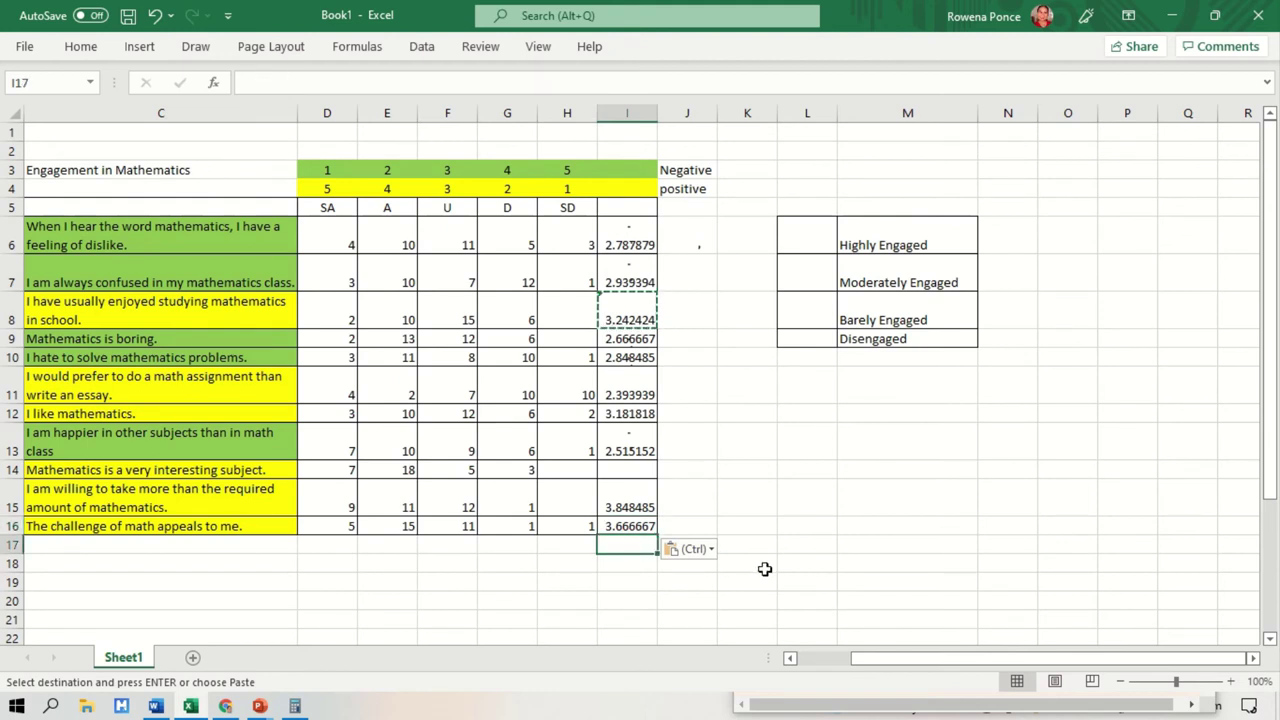
pyautogui.write('=')
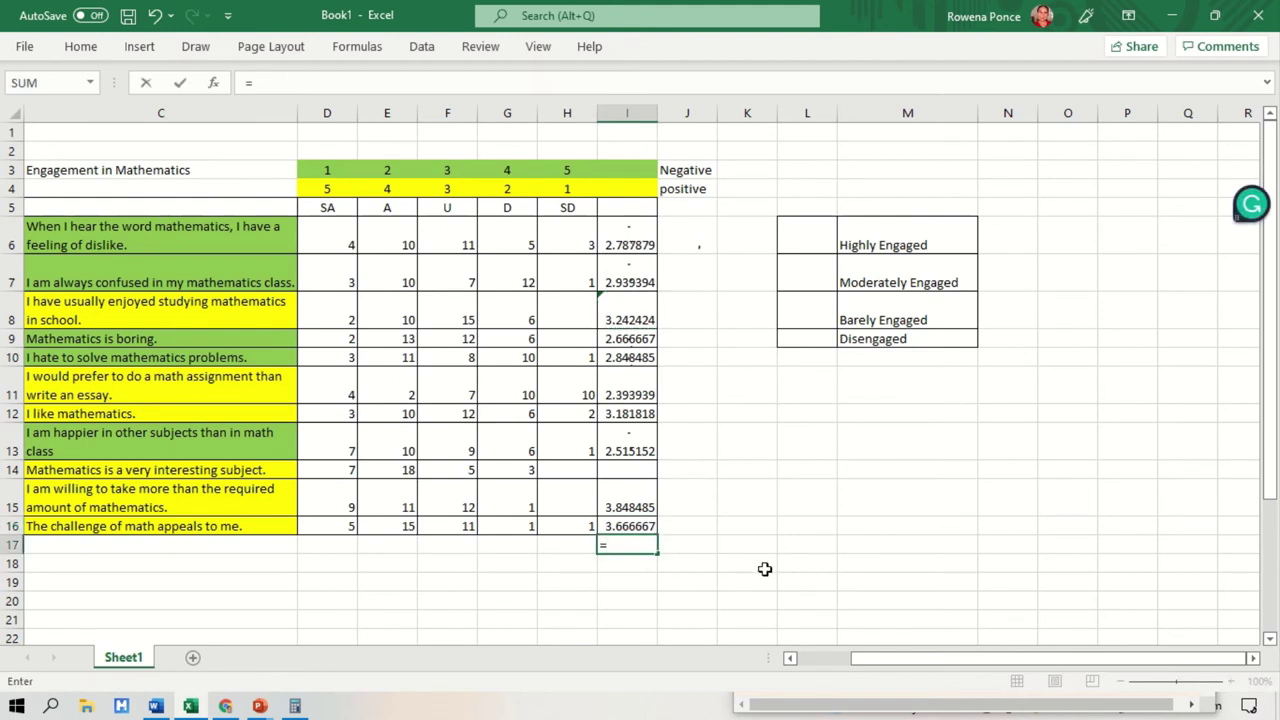
pyautogui.write('average')
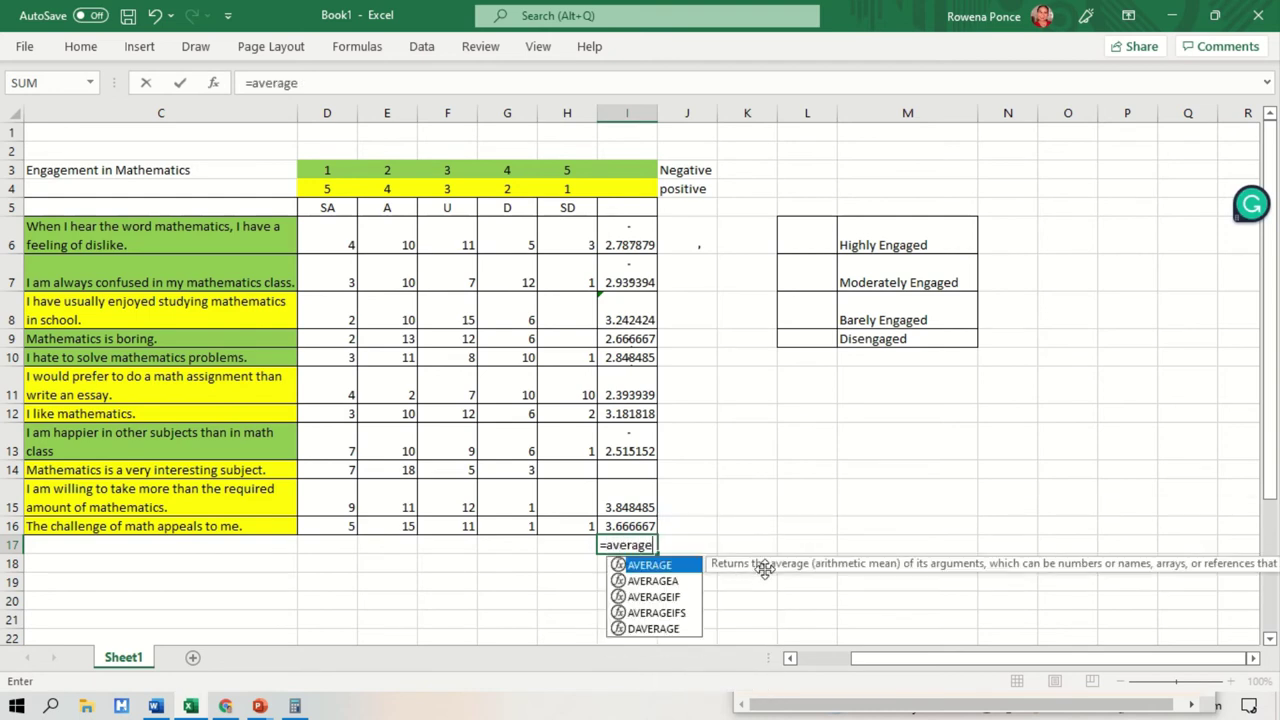
pyautogui.write('(')
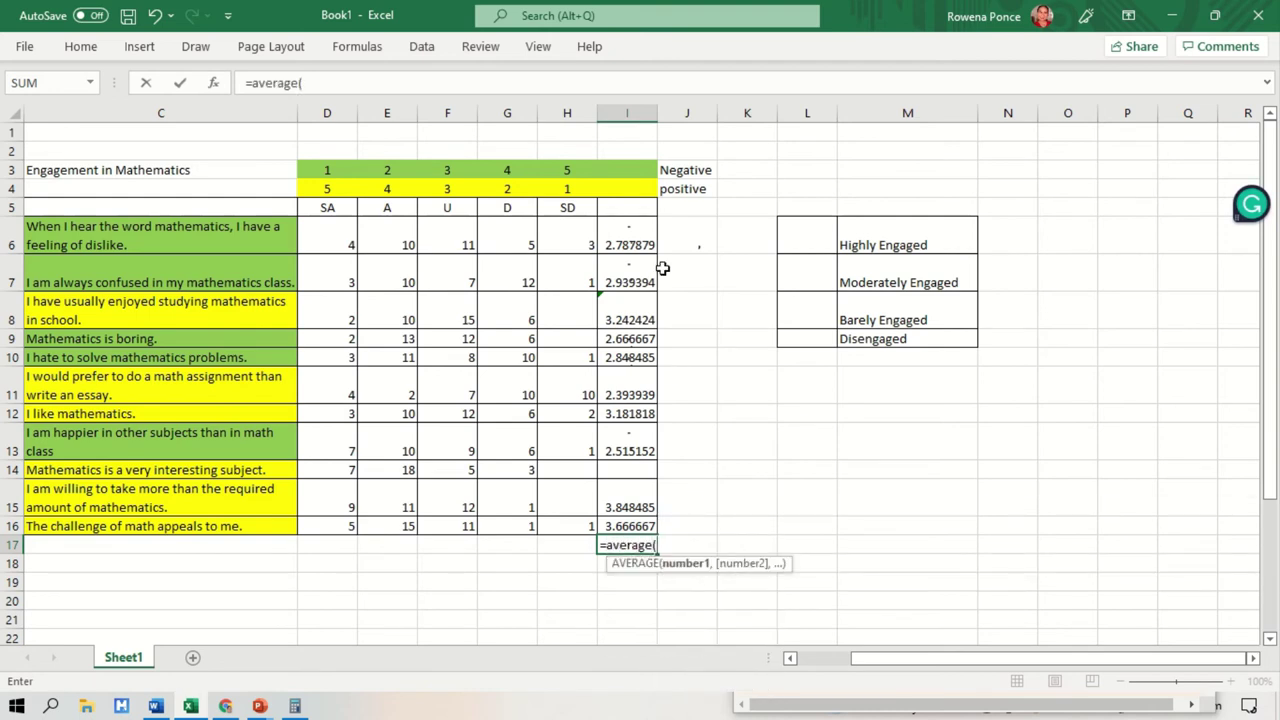
pyautogui.moveTo(646, 226); pyautogui.dragTo(610, 524)
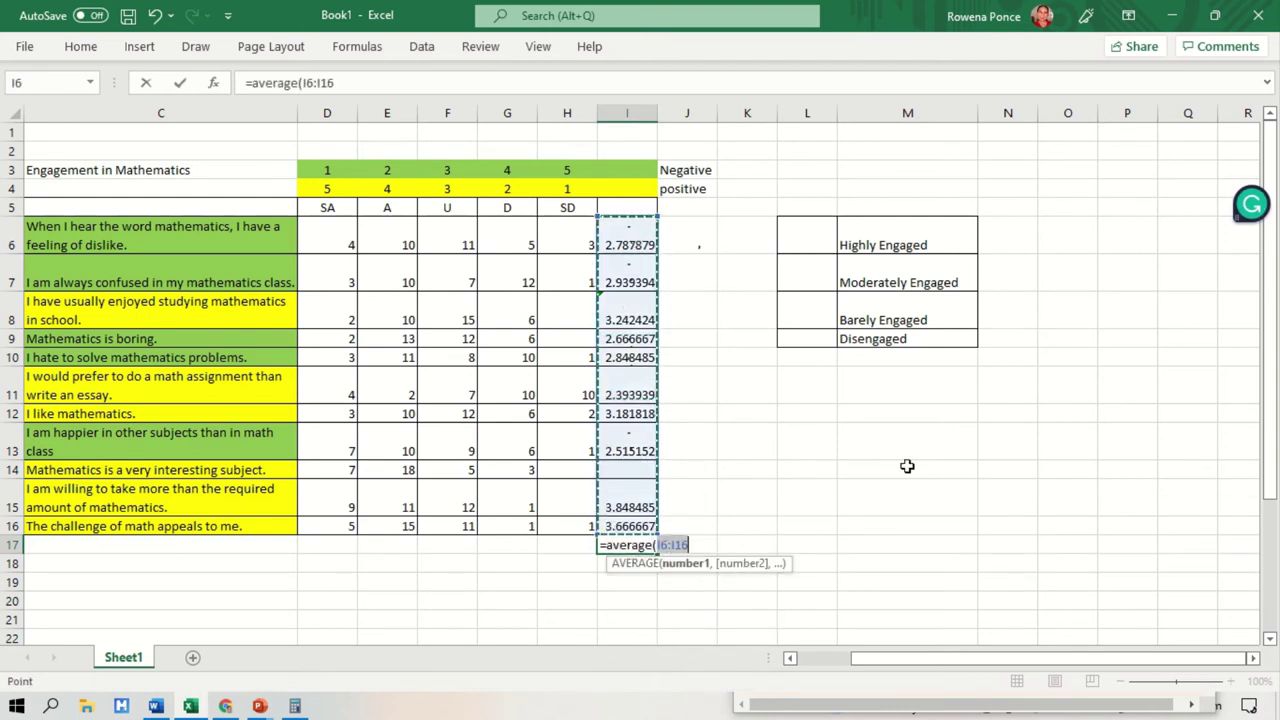
pyautogui.write(')')
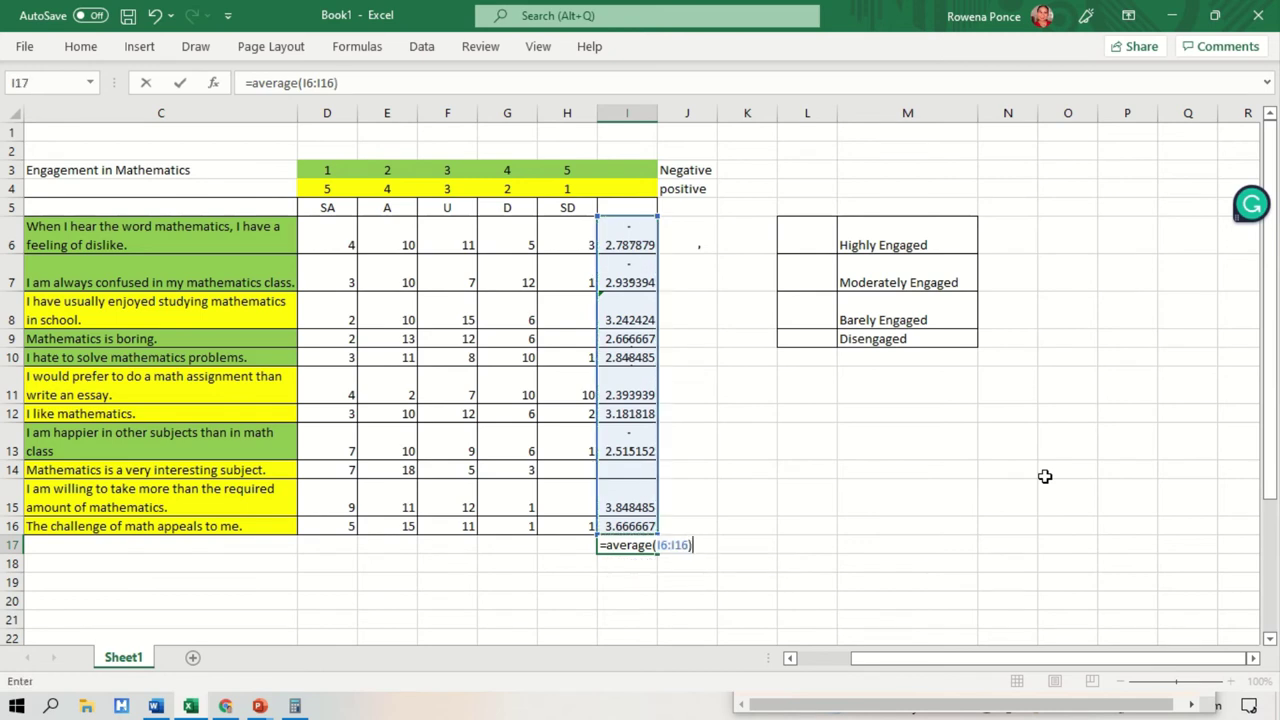
pyautogui.press('Return')
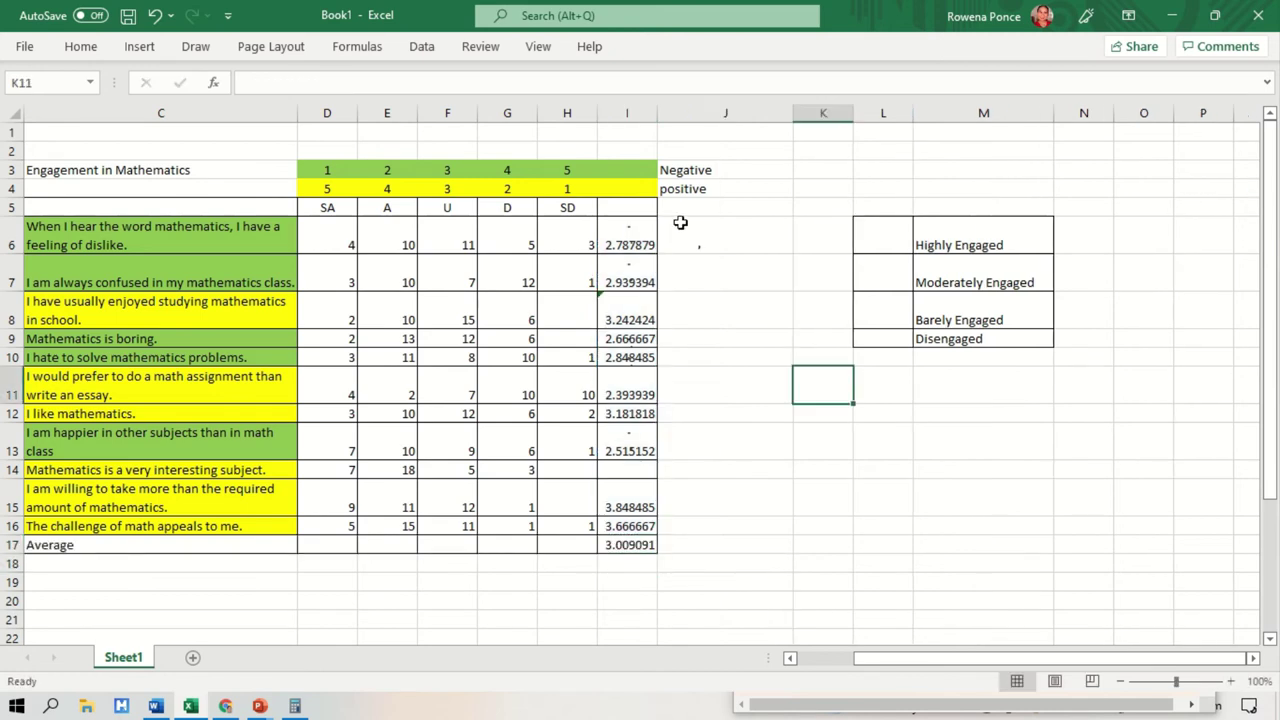
# Apply all borders to the empty cells J5:J17 and widen column L beside the engagement level labels
pyautogui.moveTo(677, 208); pyautogui.dragTo(704, 539)
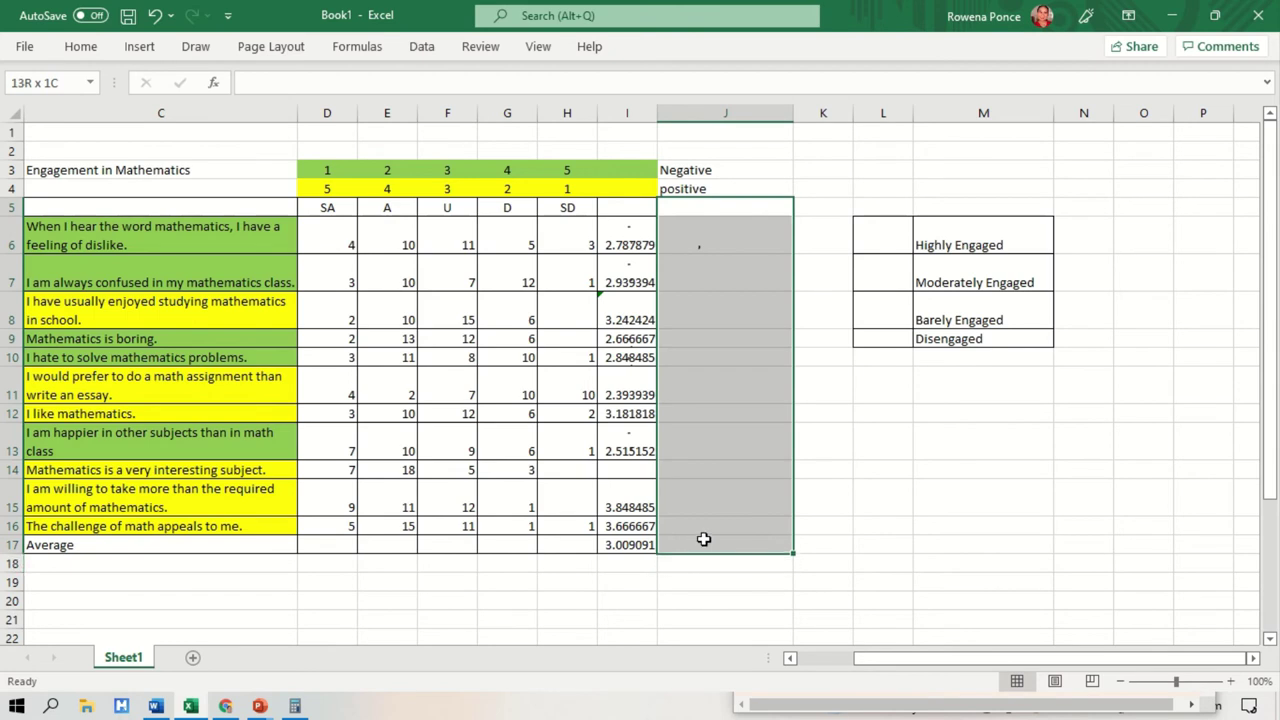
pyautogui.click(77, 46)
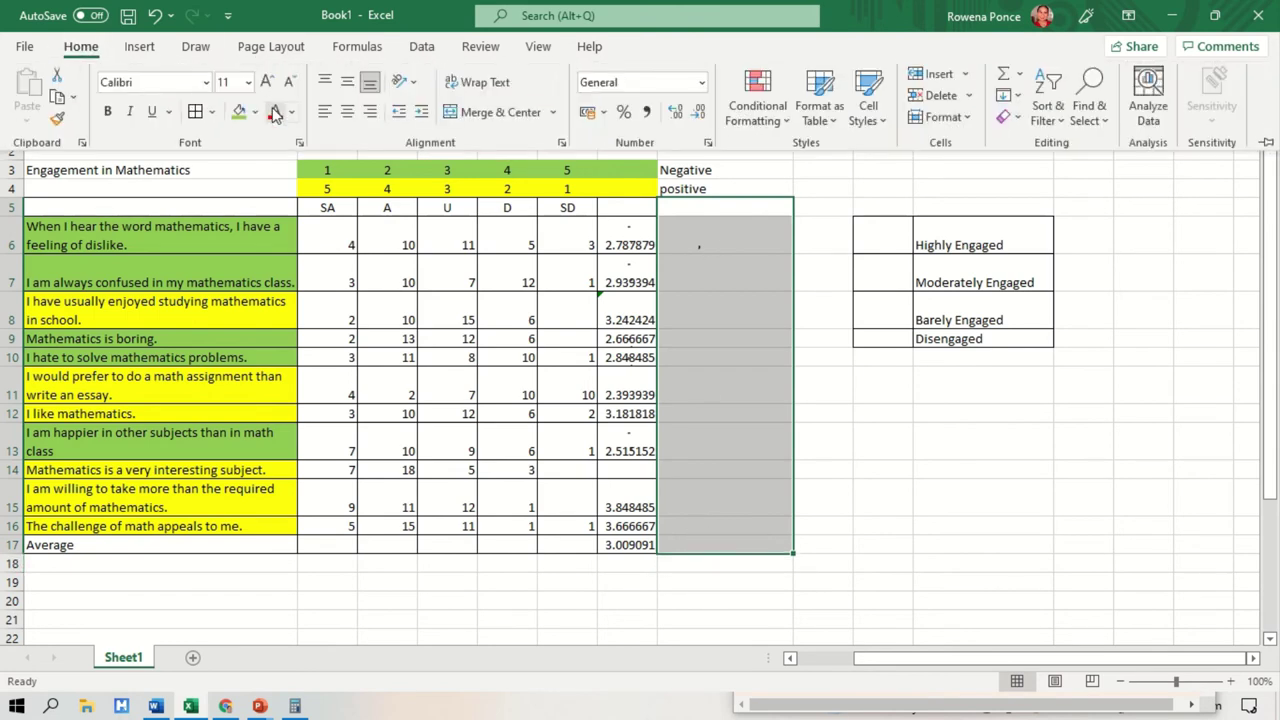
pyautogui.click(195, 111)
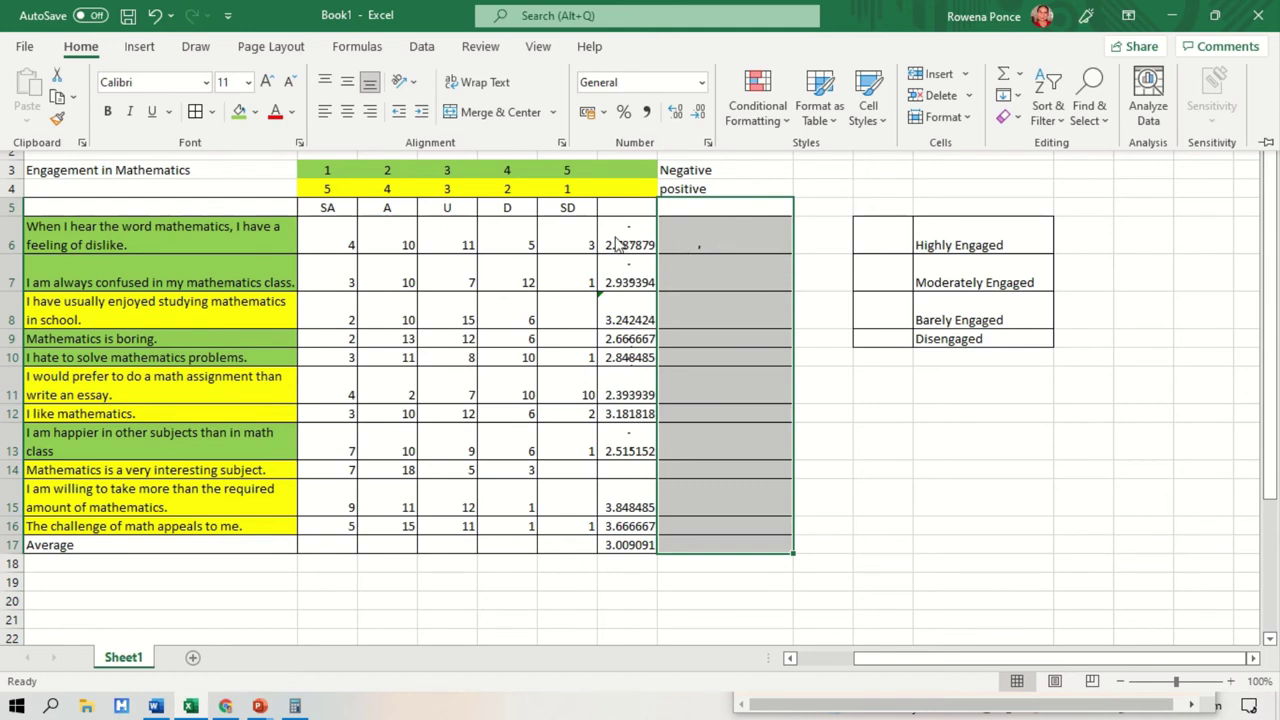
pyautogui.click(972, 498)
pyautogui.click(972, 498)
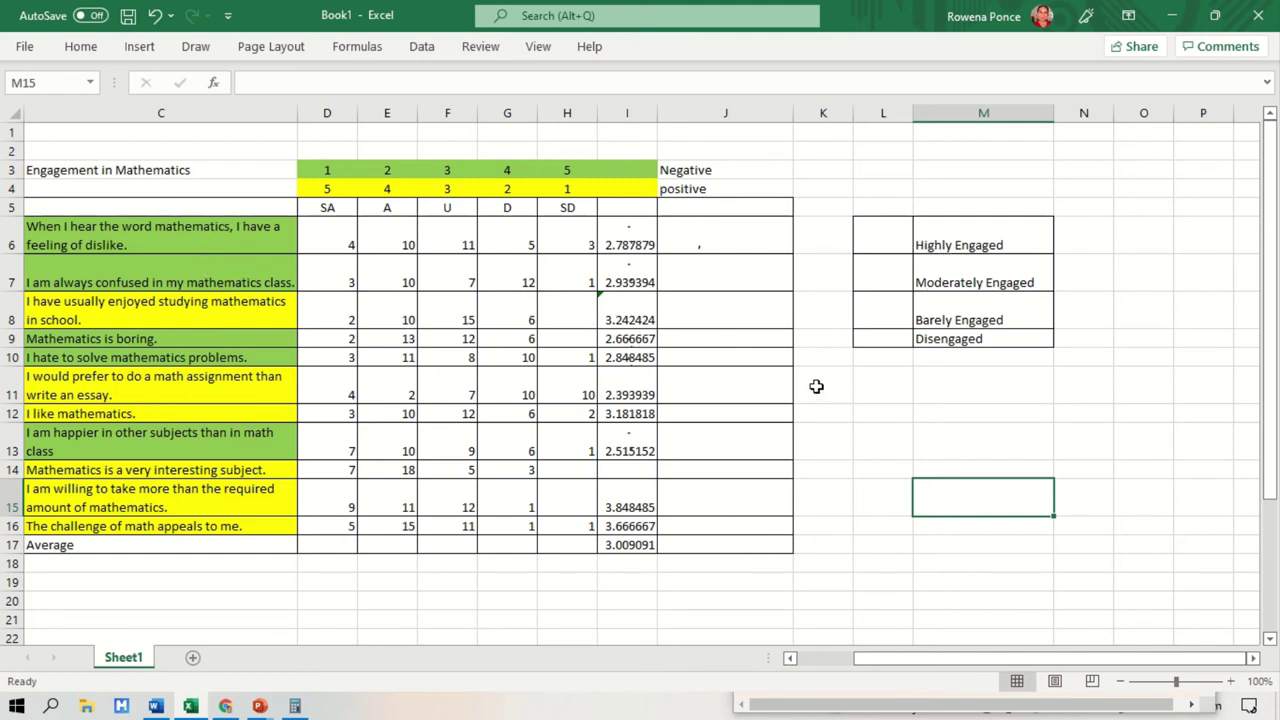
pyautogui.moveTo(913, 112); pyautogui.dragTo(946, 130)
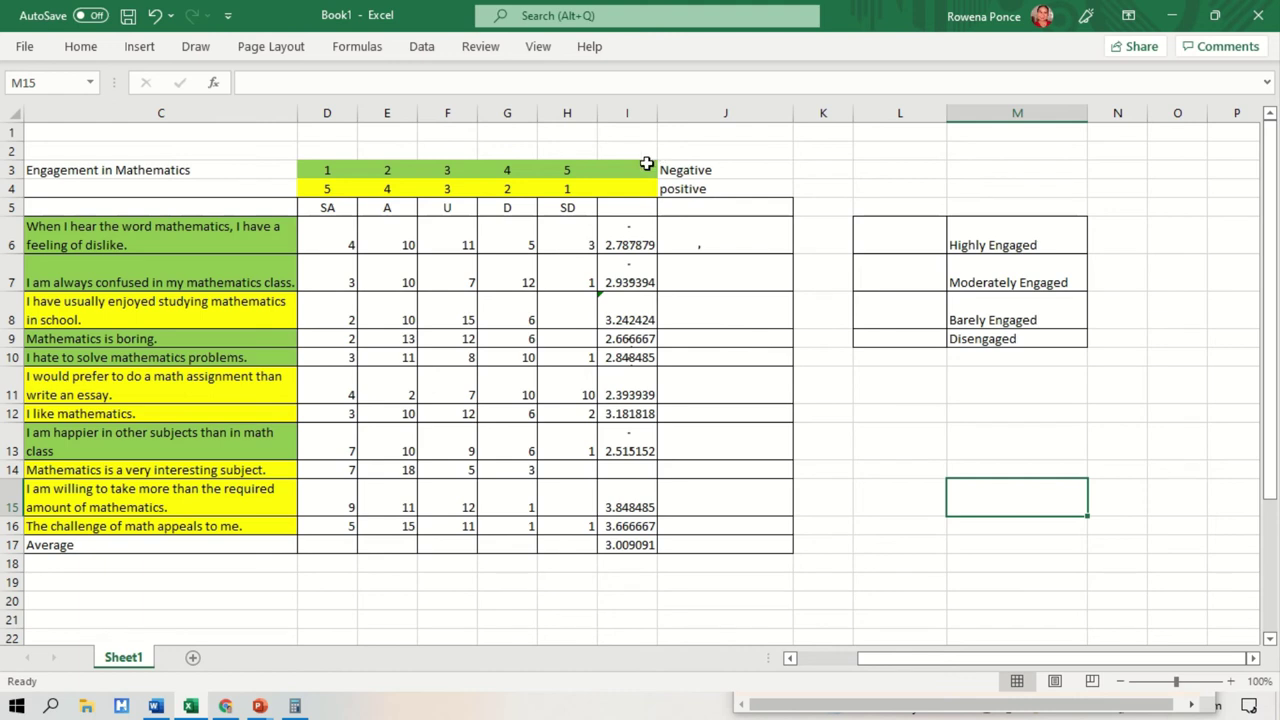
# Handwrite the interval calculation (5-1)/4, then 4/4 and 1, with the black pen below the engagement level table
pyautogui.click(208, 40)
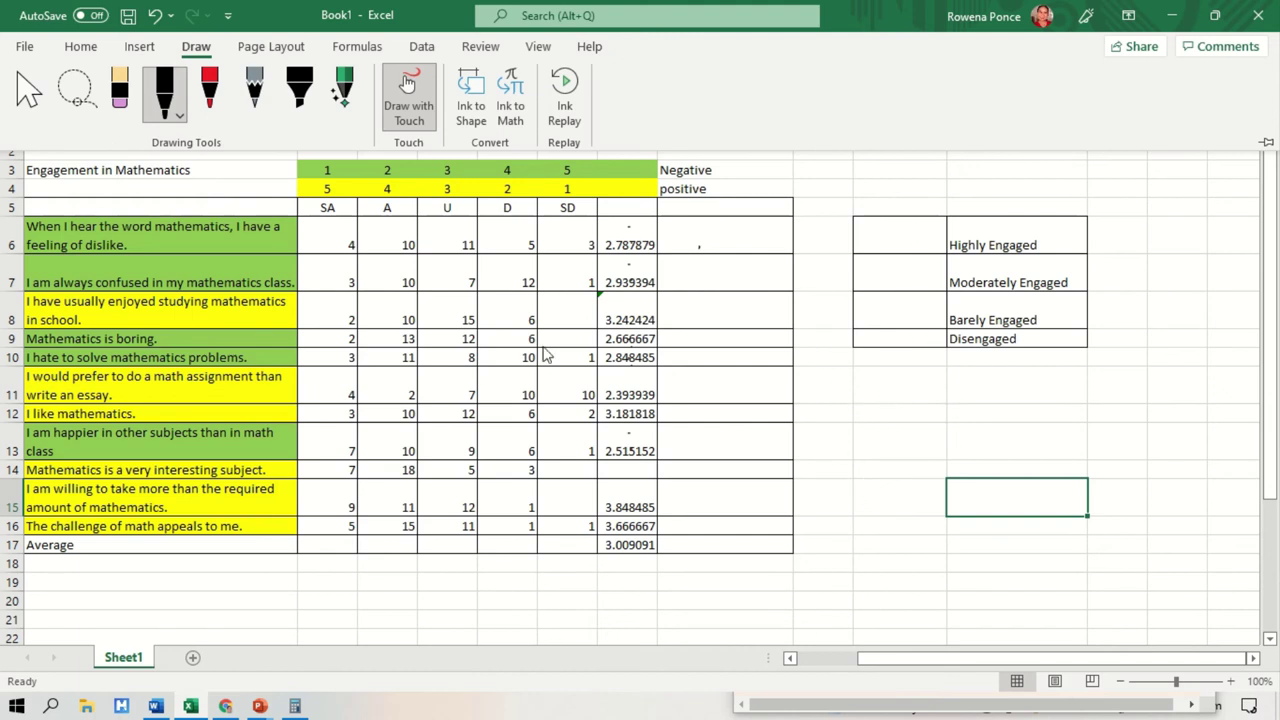
pyautogui.click(896, 400)
pyautogui.moveTo(888, 386); pyautogui.dragTo(938, 390)
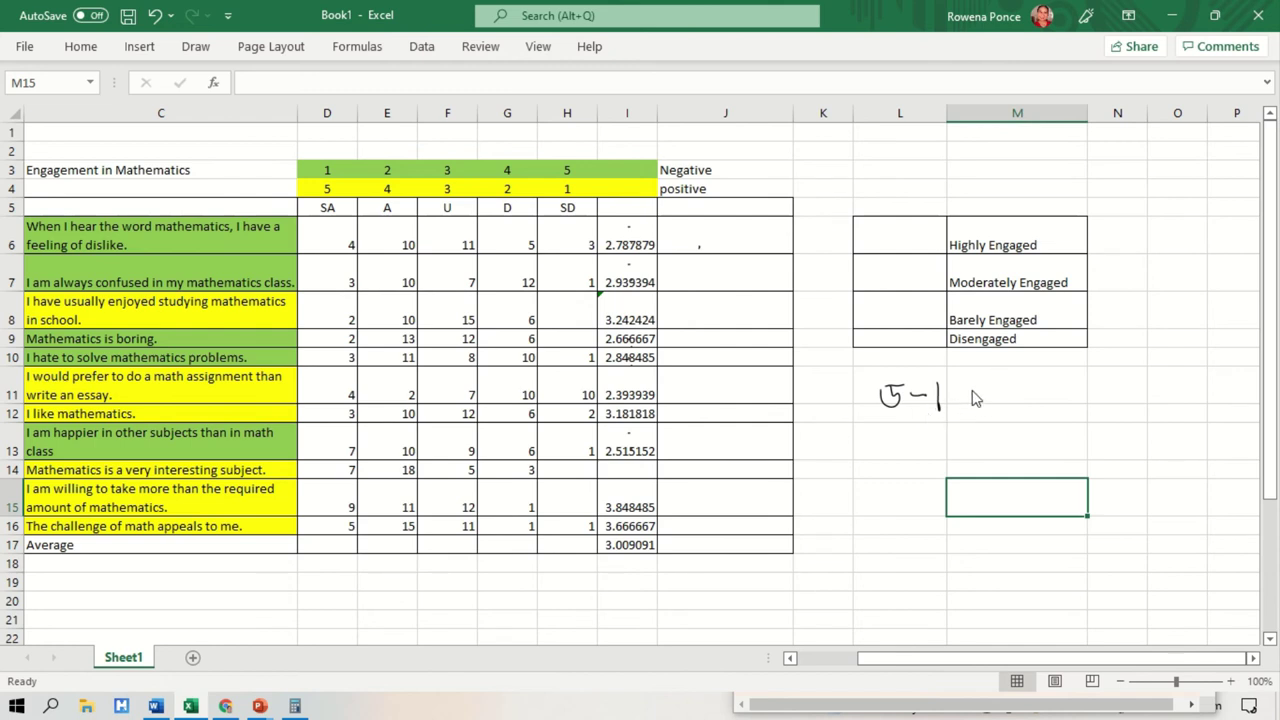
pyautogui.moveTo(904, 420); pyautogui.dragTo(956, 413)
pyautogui.moveTo(913, 424)
pyautogui.mouseDown()
pyautogui.moveTo(931, 440)
pyautogui.moveTo(919, 455)
pyautogui.mouseUp()
pyautogui.moveTo(1013, 381); pyautogui.dragTo(1042, 464)
pyautogui.moveTo(1066, 402); pyautogui.dragTo(1067, 432)
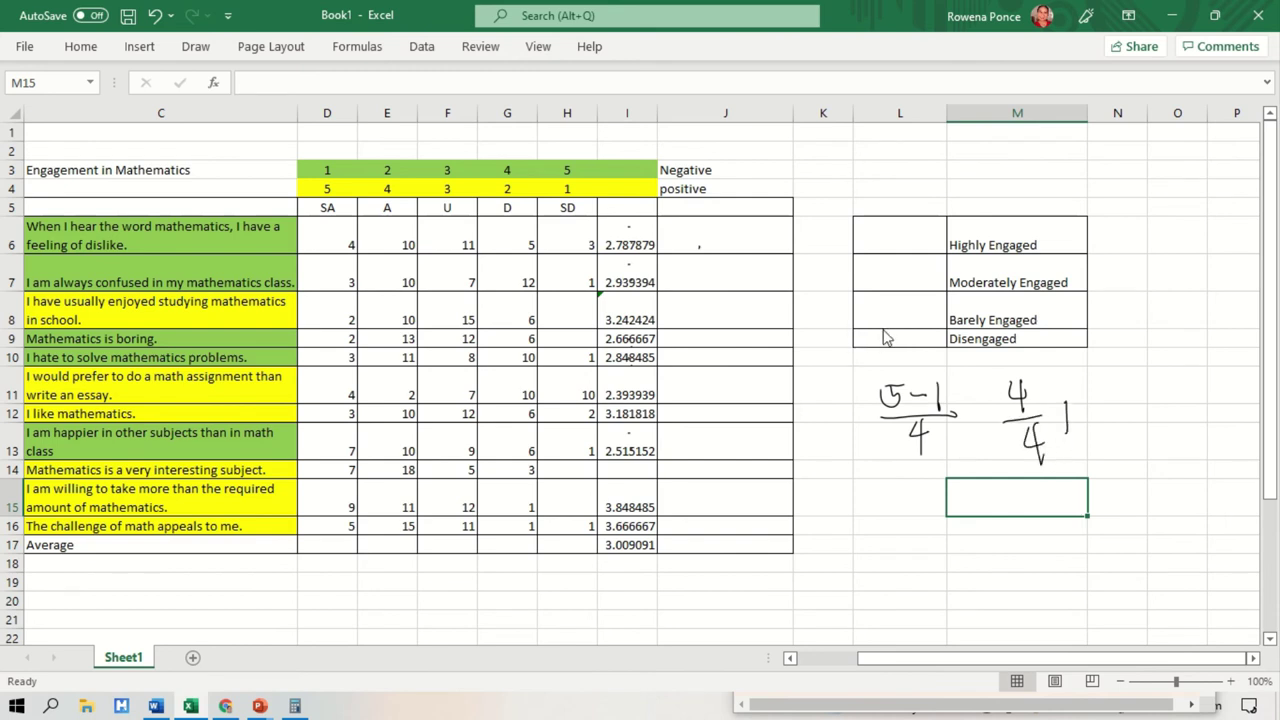
# Handwrite the ranges beside the engagement levels: 1-2 Disengaged, 2.1-3 Barely Engaged, 3.1-4 Moderately Engaged, 4.1-5 Highly Engaged
pyautogui.moveTo(870, 333)
pyautogui.mouseDown()
pyautogui.moveTo(871, 346)
pyautogui.moveTo(908, 343)
pyautogui.mouseUp()
pyautogui.moveTo(862, 302); pyautogui.dragTo(874, 315)
pyautogui.moveTo(878, 300)
pyautogui.mouseDown()
pyautogui.moveTo(878, 316)
pyautogui.moveTo(897, 304)
pyautogui.moveTo(912, 316)
pyautogui.mouseUp()
pyautogui.moveTo(861, 265); pyautogui.dragTo(861, 285)
pyautogui.moveTo(880, 275); pyautogui.dragTo(880, 276)
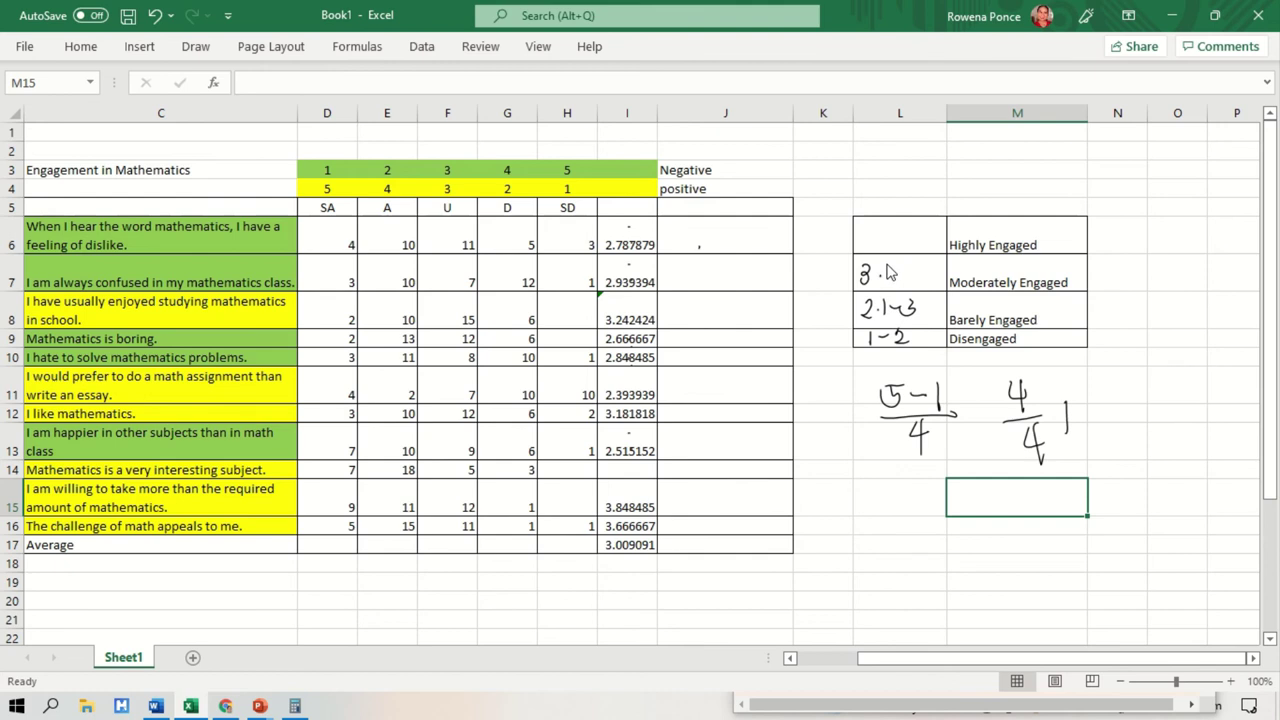
pyautogui.moveTo(887, 265)
pyautogui.mouseDown()
pyautogui.moveTo(889, 286)
pyautogui.moveTo(906, 274)
pyautogui.mouseUp()
pyautogui.moveTo(913, 260); pyautogui.dragTo(918, 286)
pyautogui.moveTo(866, 229)
pyautogui.mouseDown()
pyautogui.moveTo(872, 251)
pyautogui.moveTo(913, 236)
pyautogui.mouseUp()
pyautogui.click(882, 244)
pyautogui.moveTo(921, 226)
pyautogui.mouseDown()
pyautogui.moveTo(924, 246)
pyautogui.moveTo(936, 224)
pyautogui.mouseUp()
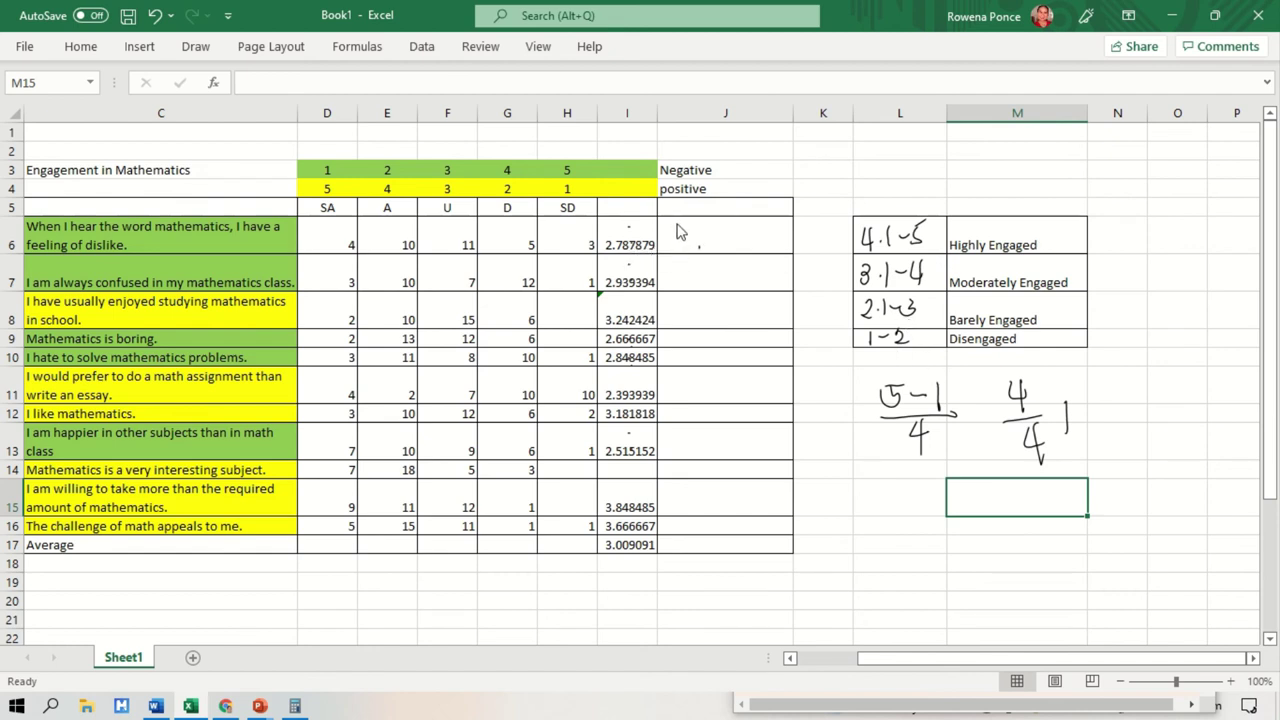
# Handwrite the interpretations in J6:J13: ME for rows 8 and 12, and BE for rows 6, 7, 9, 10, 11 and 13
pyautogui.moveTo(680, 222)
pyautogui.mouseDown()
pyautogui.moveTo(684, 244)
pyautogui.moveTo(710, 220)
pyautogui.moveTo(706, 232)
pyautogui.mouseUp()
pyautogui.moveTo(677, 264)
pyautogui.mouseDown()
pyautogui.moveTo(680, 286)
pyautogui.moveTo(714, 284)
pyautogui.moveTo(714, 262)
pyautogui.moveTo(712, 273)
pyautogui.mouseUp()
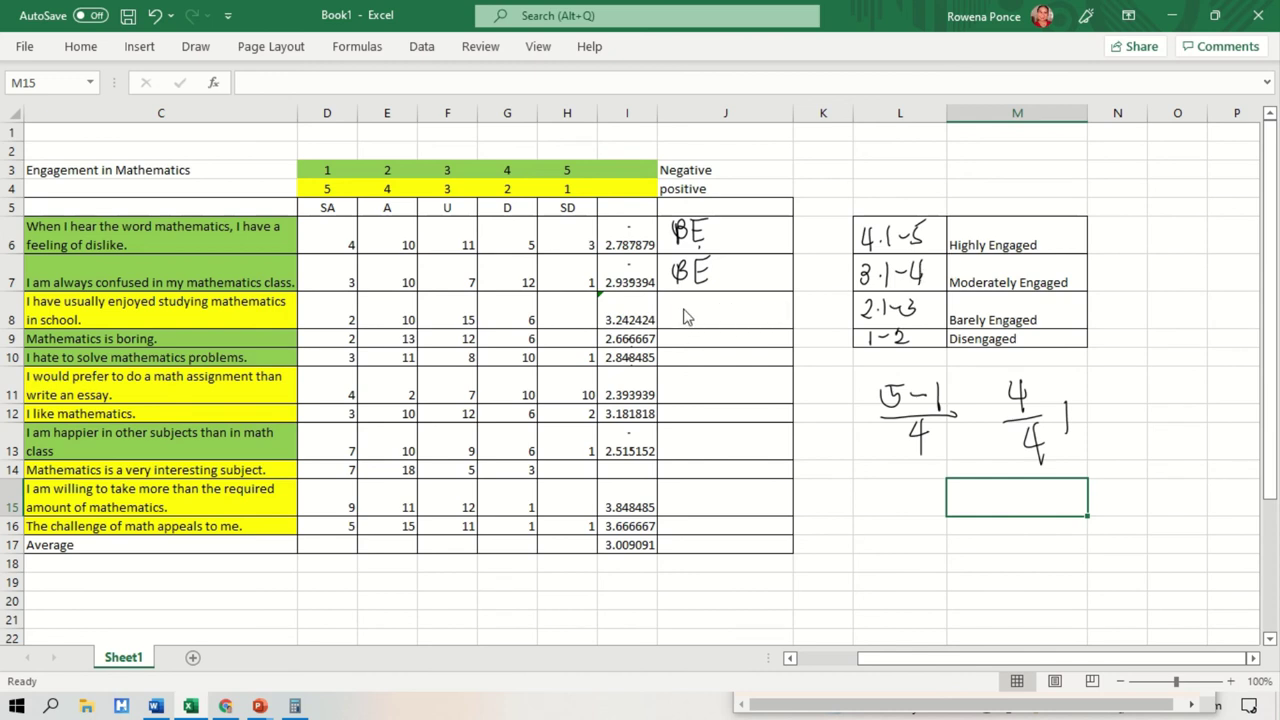
pyautogui.moveTo(678, 321)
pyautogui.mouseDown()
pyautogui.moveTo(690, 310)
pyautogui.moveTo(715, 320)
pyautogui.mouseUp()
pyautogui.moveTo(684, 326)
pyautogui.mouseDown()
pyautogui.moveTo(686, 348)
pyautogui.moveTo(698, 344)
pyautogui.mouseUp()
pyautogui.moveTo(698, 336); pyautogui.dragTo(712, 346)
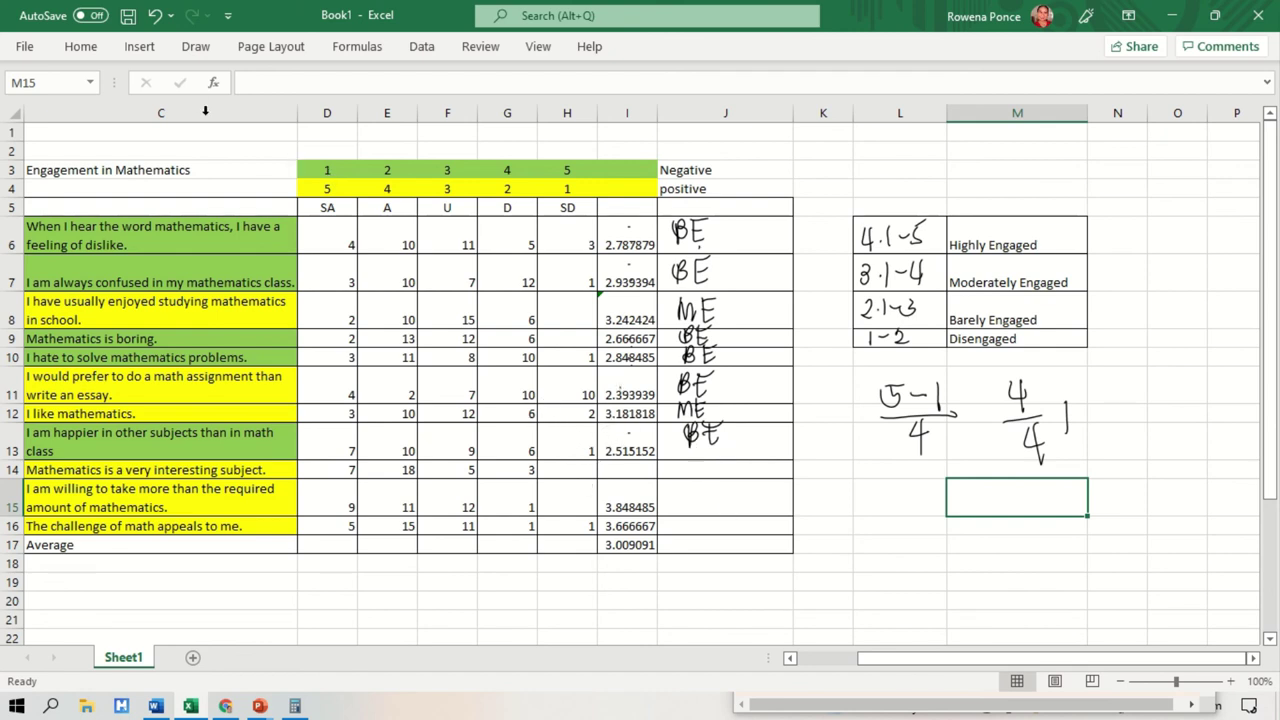
# Stop inking and copy the I11 weighted mean formula to the empty cell I14 for "Mathematics is a very interesting subject."
pyautogui.click(196, 47)
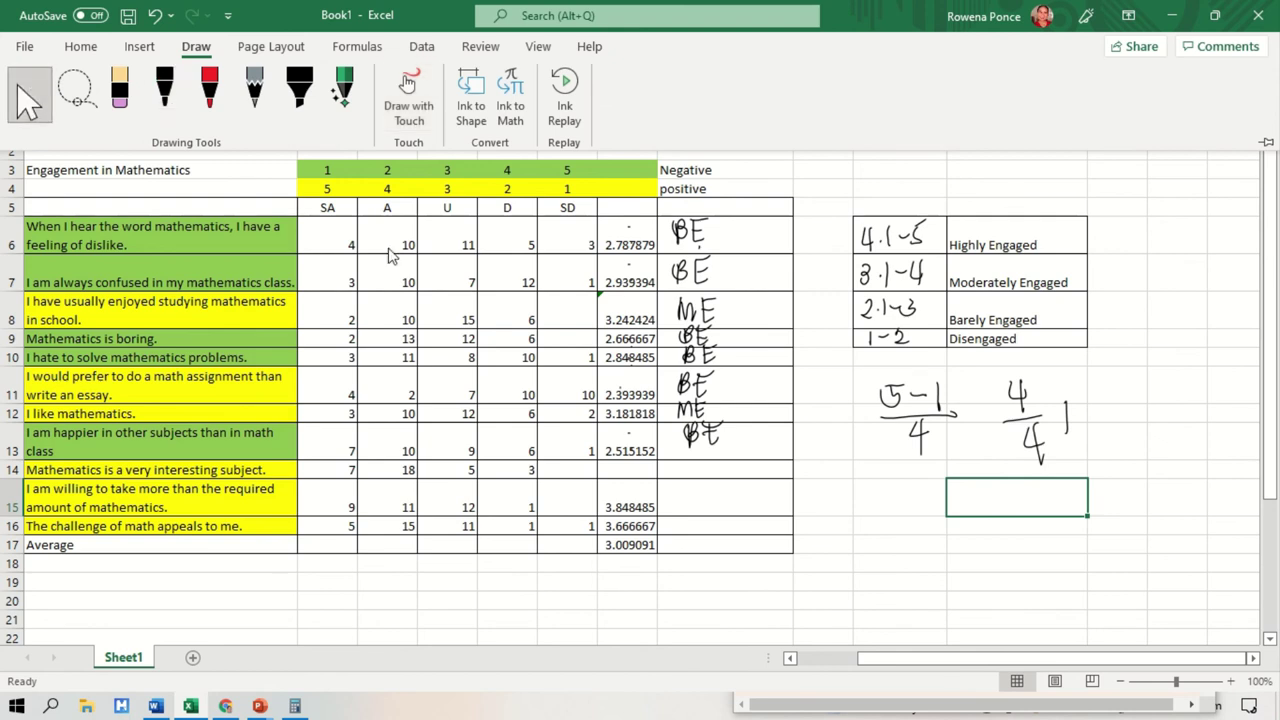
pyautogui.click(642, 390)
pyautogui.click(638, 394)
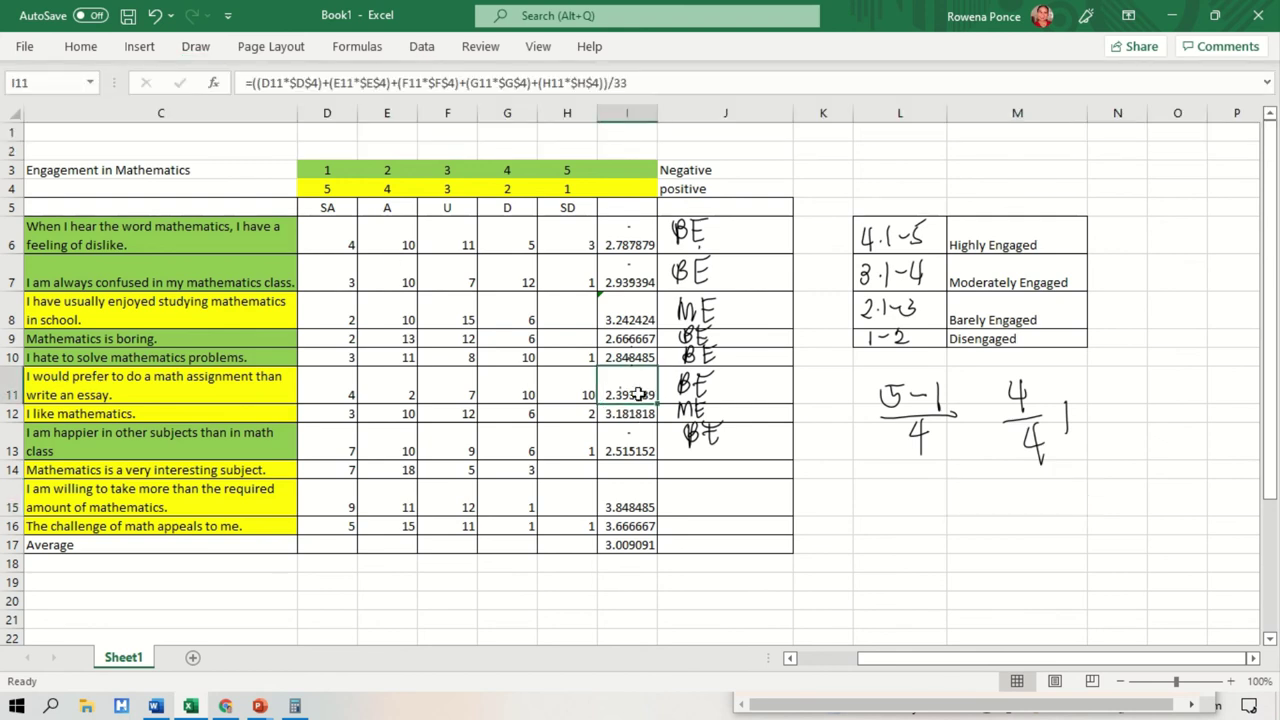
pyautogui.hotkey('ctrl', 'c')
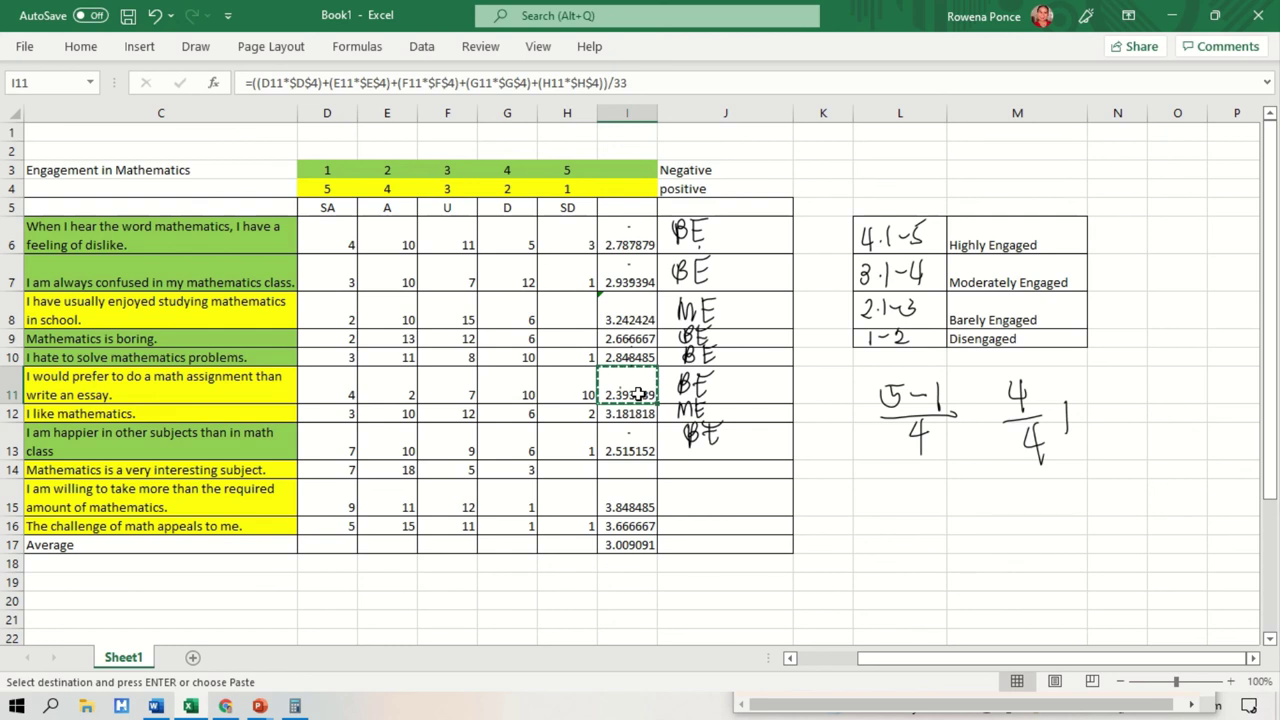
pyautogui.click(635, 473)
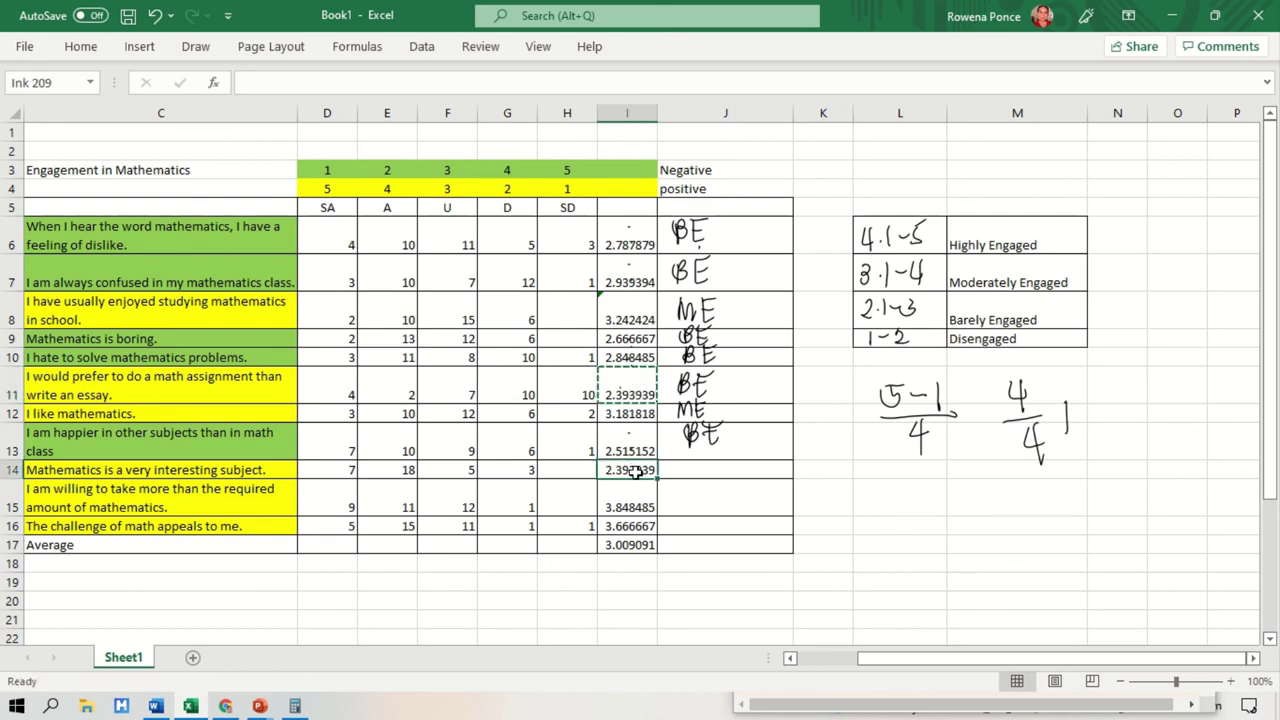
pyautogui.hotkey('ctrl', 'v')
pyautogui.hotkey('ctrl', 'c')
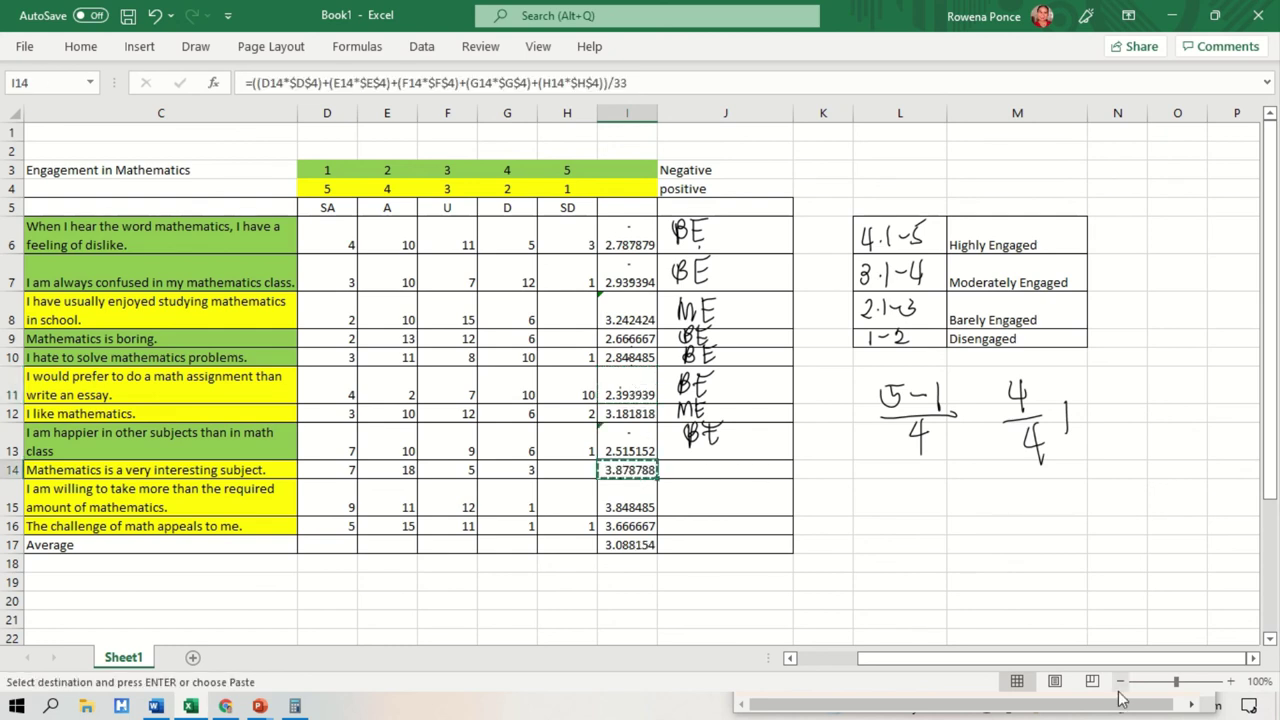
pyautogui.press('Escape')
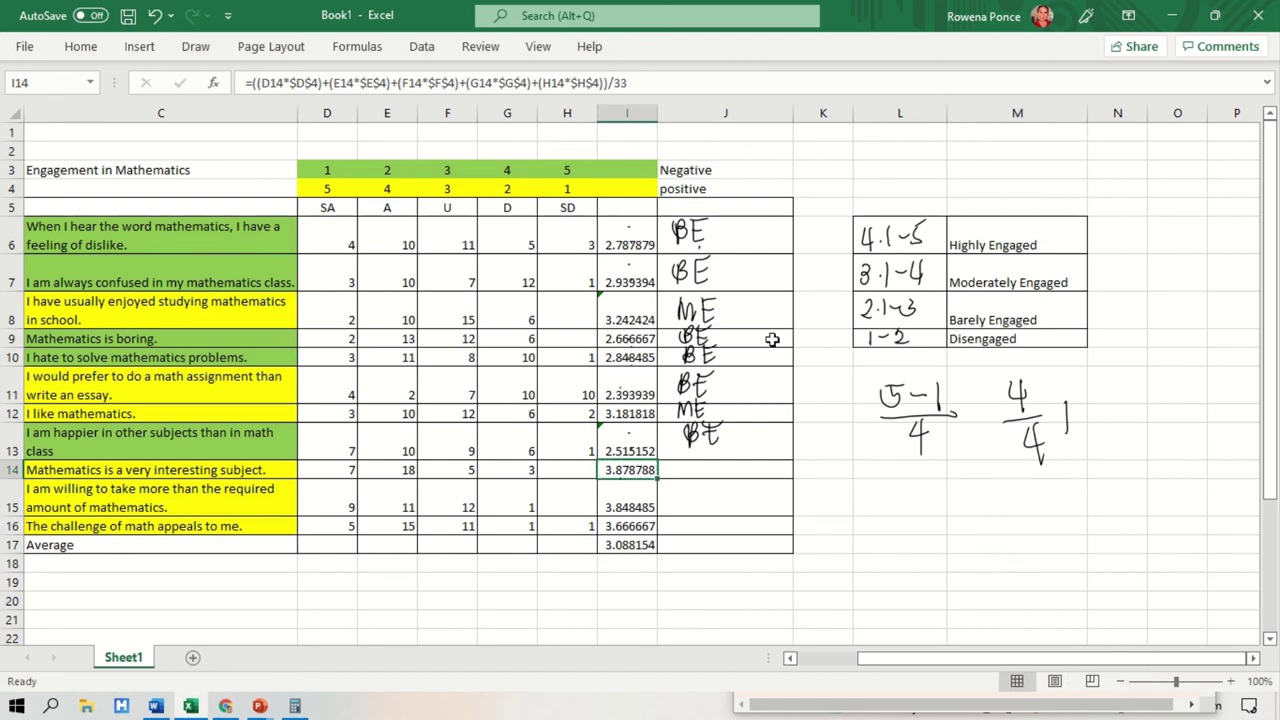
# Handwrite ME with the black pen as the interpretation in J14, J15, J16 and the Average row's J17
pyautogui.click(196, 46)
pyautogui.click(409, 97)
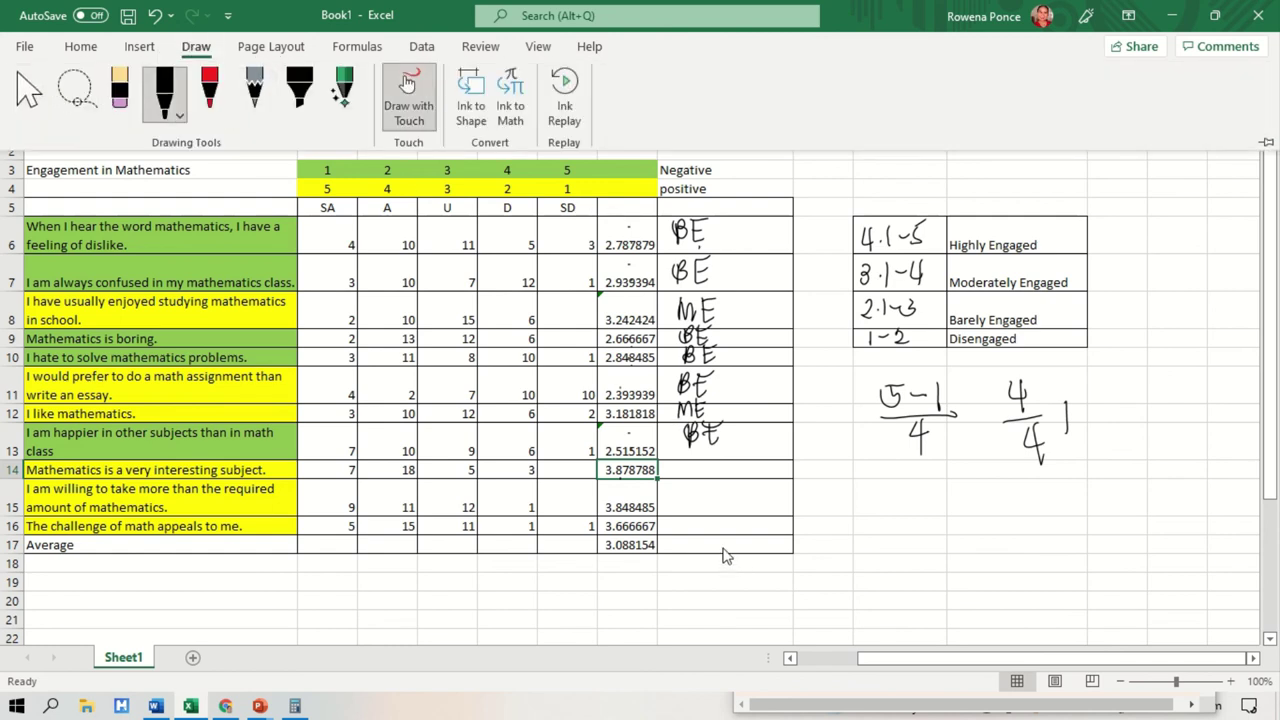
pyautogui.moveTo(686, 474)
pyautogui.mouseDown()
pyautogui.moveTo(688, 458)
pyautogui.moveTo(698, 468)
pyautogui.moveTo(714, 452)
pyautogui.moveTo(729, 466)
pyautogui.mouseUp()
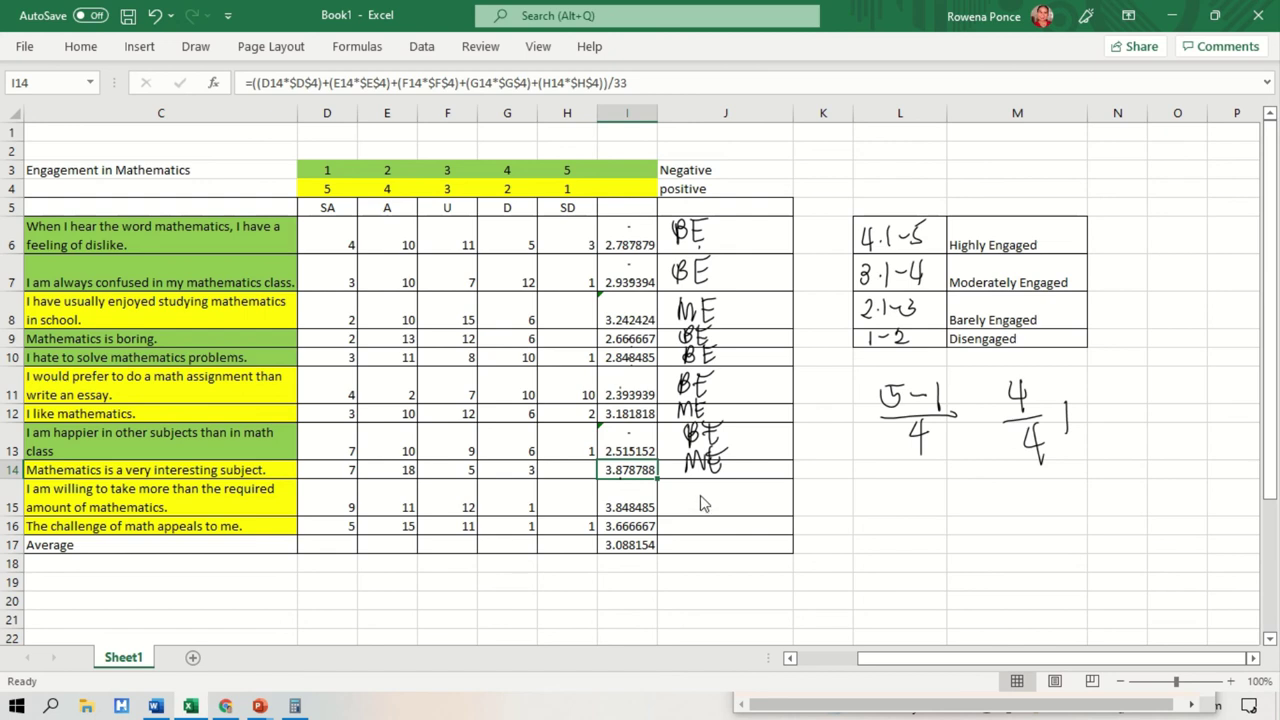
pyautogui.moveTo(690, 488)
pyautogui.mouseDown()
pyautogui.moveTo(691, 506)
pyautogui.moveTo(716, 490)
pyautogui.moveTo(714, 510)
pyautogui.moveTo(730, 494)
pyautogui.mouseUp()
pyautogui.moveTo(697, 514); pyautogui.dragTo(712, 528)
pyautogui.moveTo(718, 513)
pyautogui.mouseDown()
pyautogui.moveTo(716, 530)
pyautogui.moveTo(728, 521)
pyautogui.mouseUp()
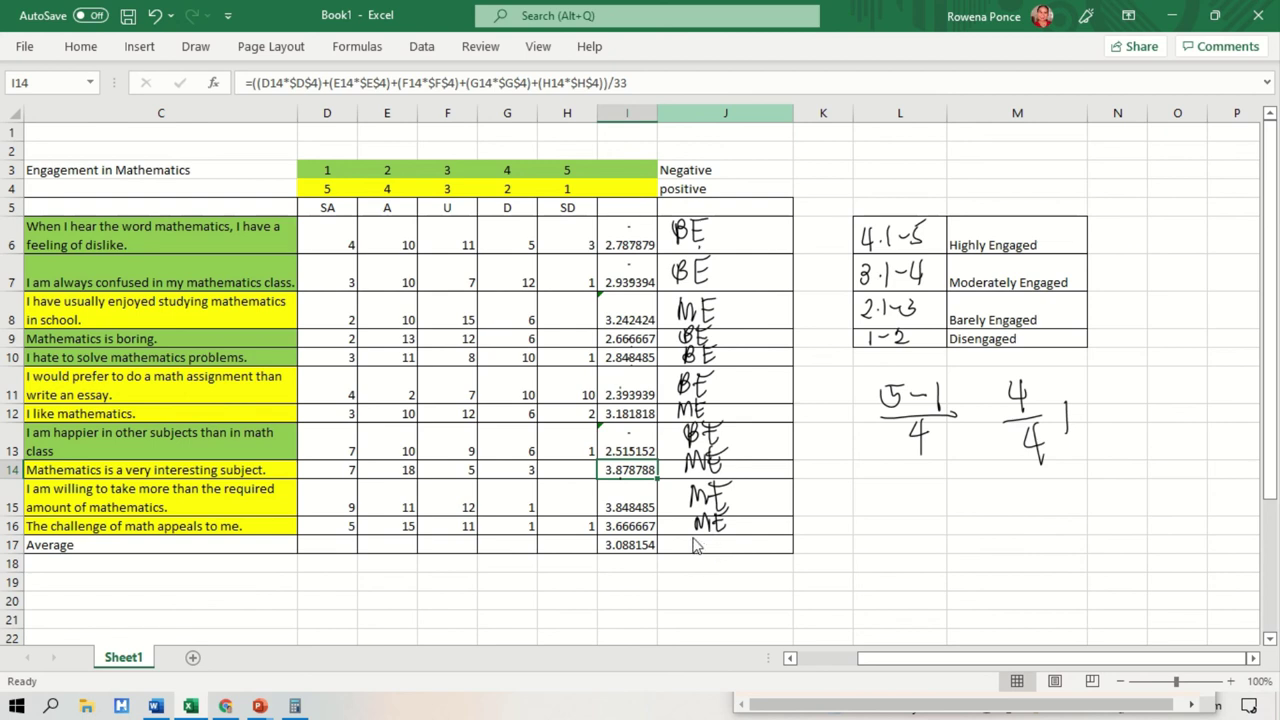
pyautogui.moveTo(686, 550); pyautogui.dragTo(718, 543)
# Draw check marks beside the ME interpretations of the statements in rows 8, 12, 14, 15 and 16
pyautogui.moveTo(748, 512)
pyautogui.mouseDown()
pyautogui.moveTo(764, 490)
pyautogui.moveTo(748, 432)
pyautogui.mouseUp()
pyautogui.moveTo(734, 420); pyautogui.dragTo(748, 404)
pyautogui.moveTo(727, 316); pyautogui.dragTo(740, 302)
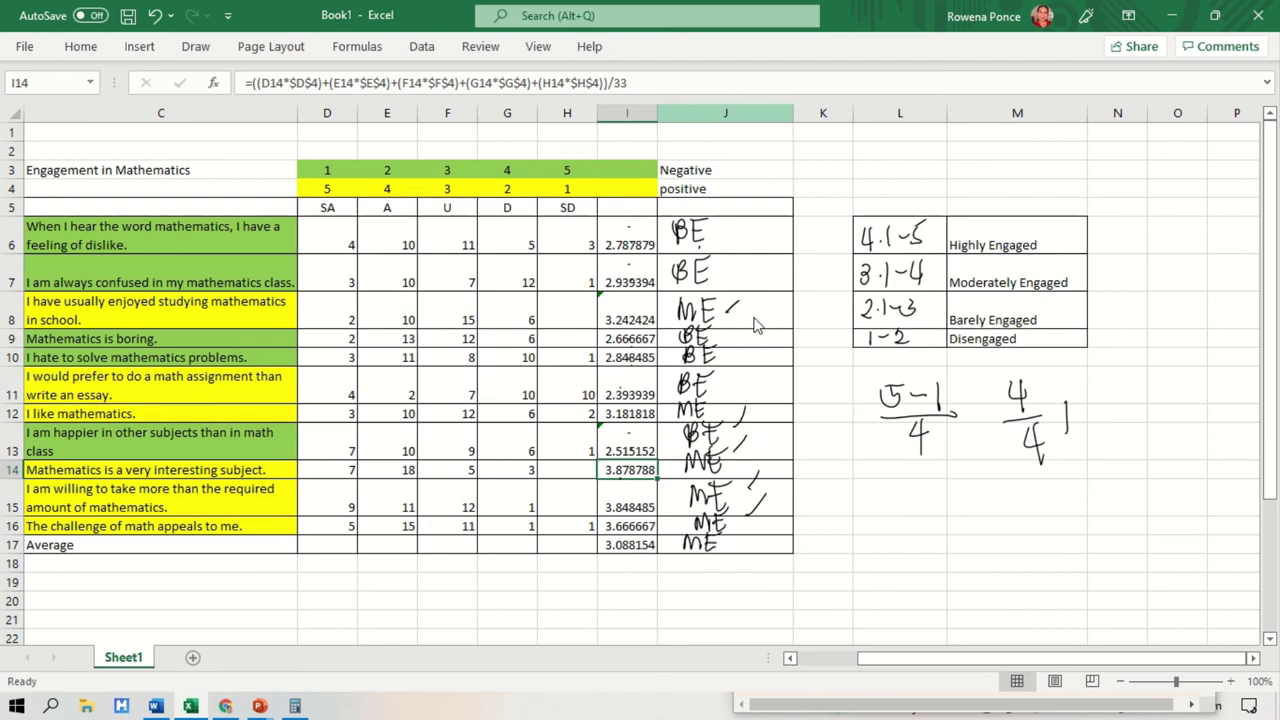
pyautogui.moveTo(733, 414); pyautogui.dragTo(747, 388)
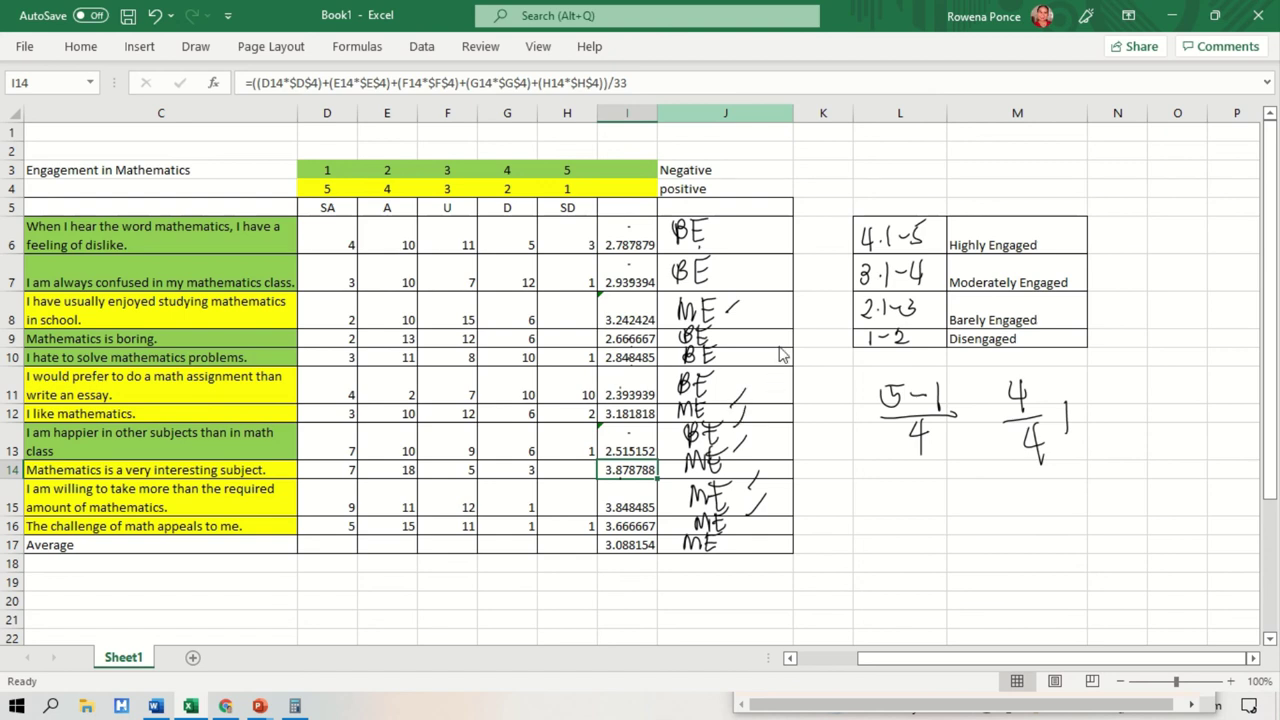